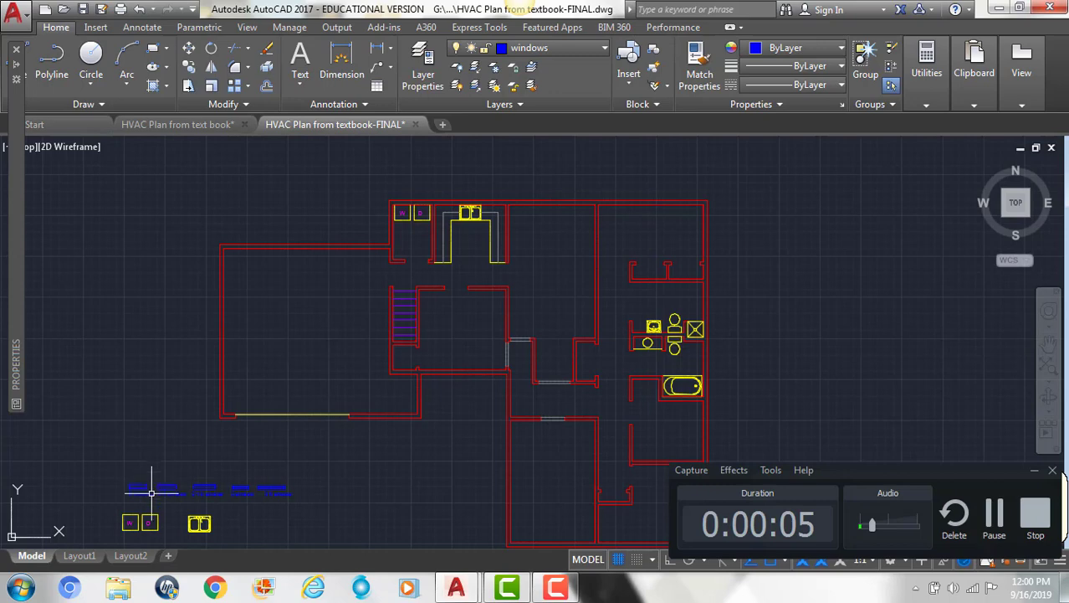
- Examine the labelled window blocks below the floor plan and the garage's left exterior wall
{"action": "scroll", "coordinate": [150, 495], "scroll_direction": "up", "scroll_amount": 2}
{"action": "mouse_move", "coordinate": [186, 446]}
{"action": "middle_mouse_down"}
{"action": "mouse_move", "coordinate": [232, 332]}
{"action": "mouse_move", "coordinate": [281, 276]}
{"action": "middle_mouse_up"}
{"action": "scroll", "coordinate": [280, 276], "scroll_direction": "down", "scroll_amount": 2}
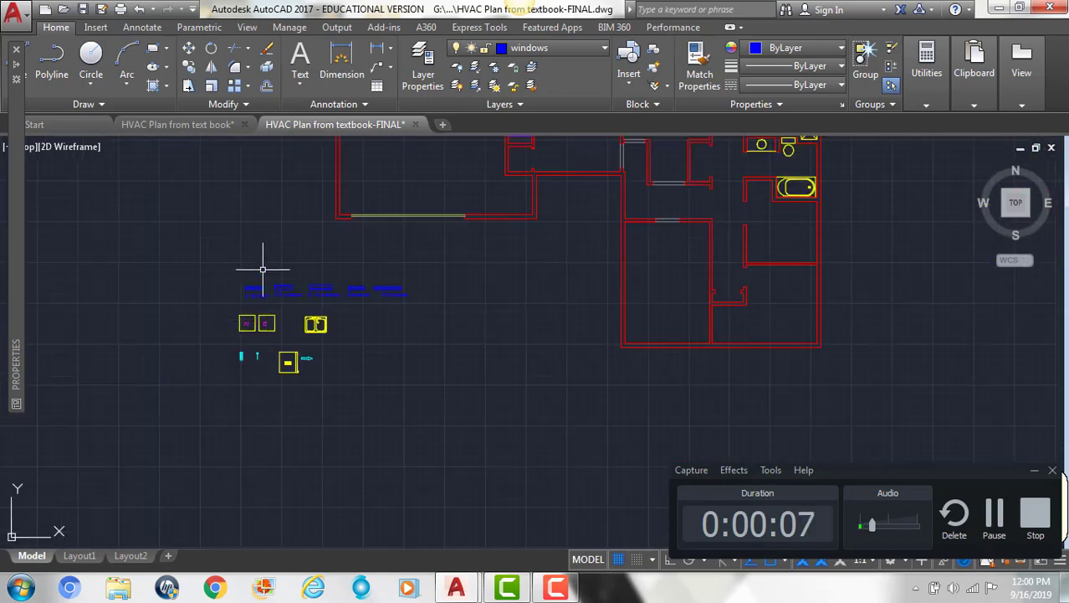
{"action": "scroll", "coordinate": [255, 276], "scroll_direction": "up", "scroll_amount": 4}
{"action": "scroll", "coordinate": [734, 325], "scroll_direction": "down", "scroll_amount": 2}
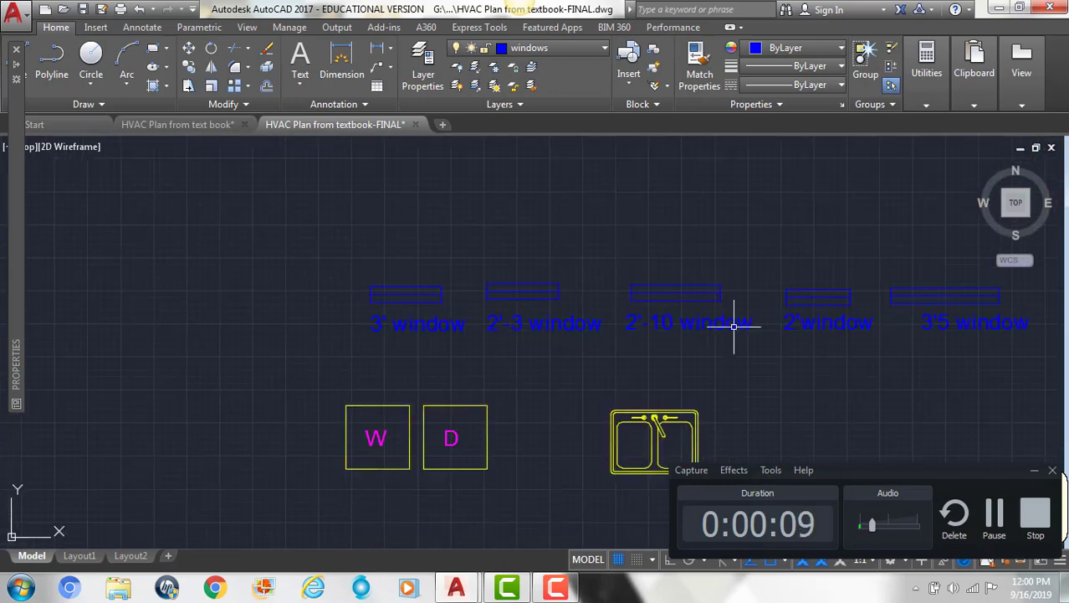
{"action": "middle_click_drag", "start_coordinate": [620, 350], "coordinate": [404, 397]}
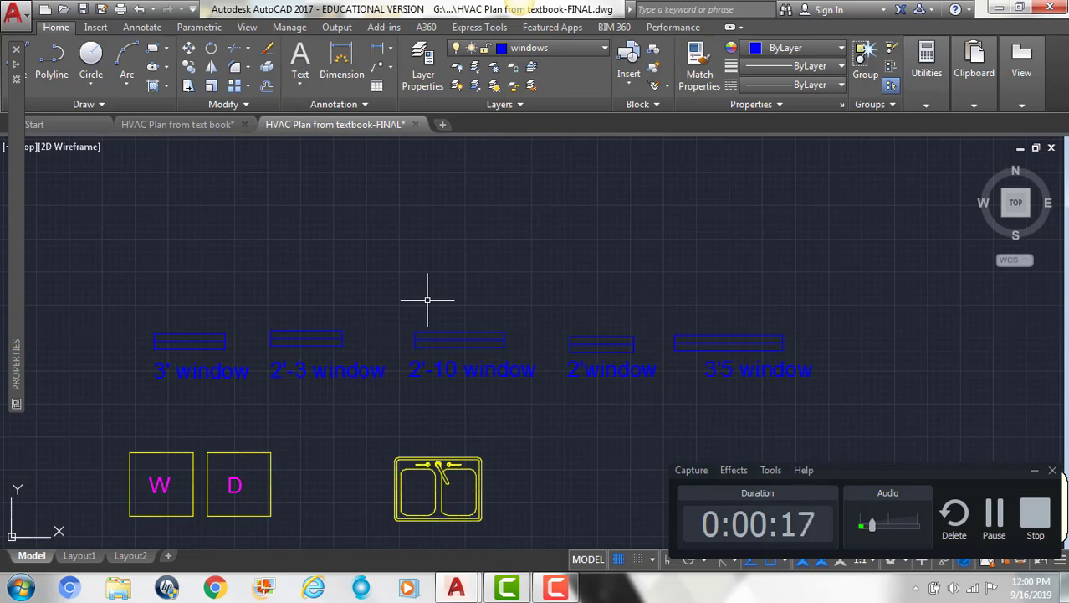
{"action": "scroll", "coordinate": [423, 286], "scroll_direction": "down", "scroll_amount": 5}
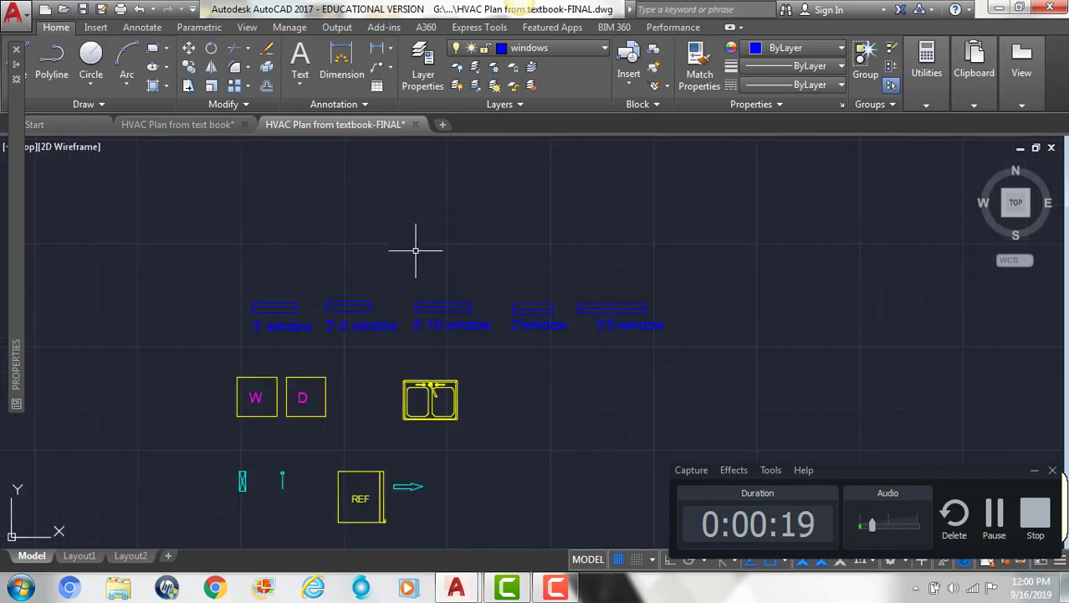
{"action": "middle_click_drag", "start_coordinate": [434, 275], "coordinate": [341, 420]}
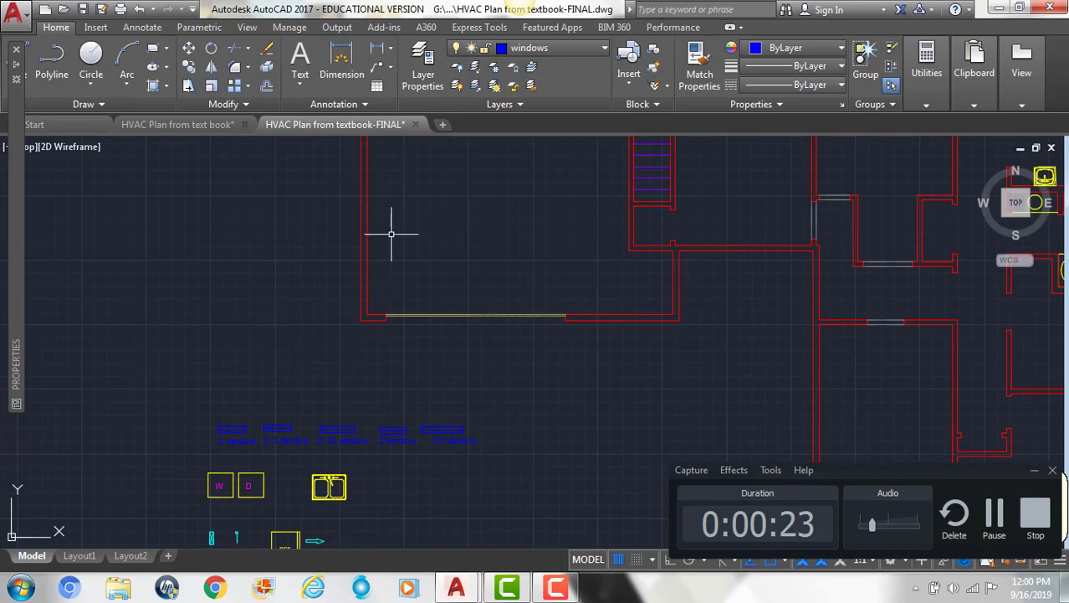
{"action": "scroll", "coordinate": [378, 224], "scroll_direction": "up", "scroll_amount": 2}
{"action": "scroll", "coordinate": [353, 310], "scroll_direction": "up", "scroll_amount": 2}
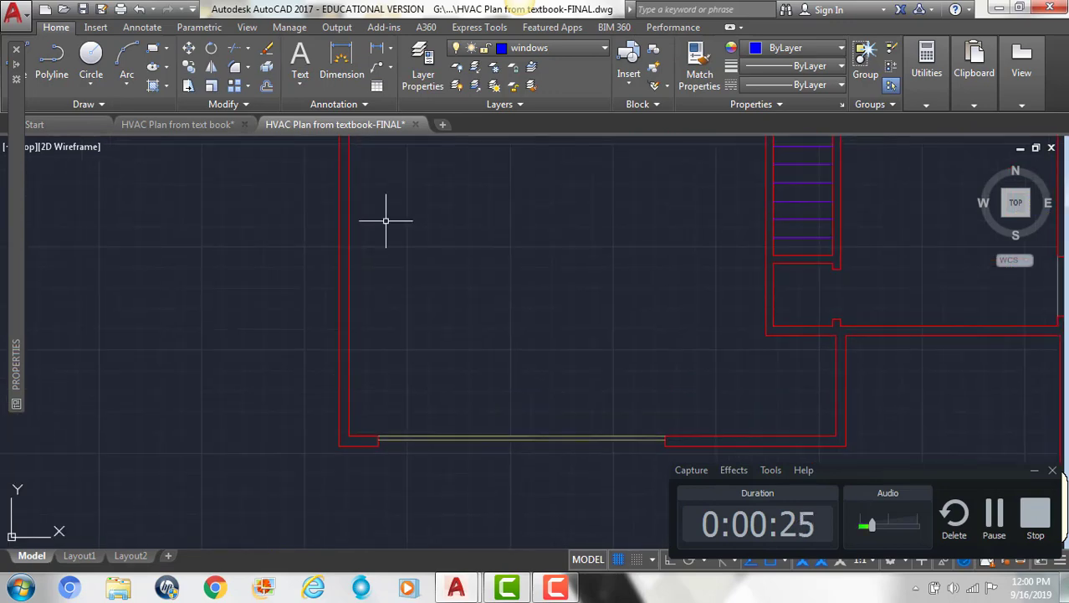
{"action": "scroll", "coordinate": [310, 410], "scroll_direction": "down", "scroll_amount": 2}
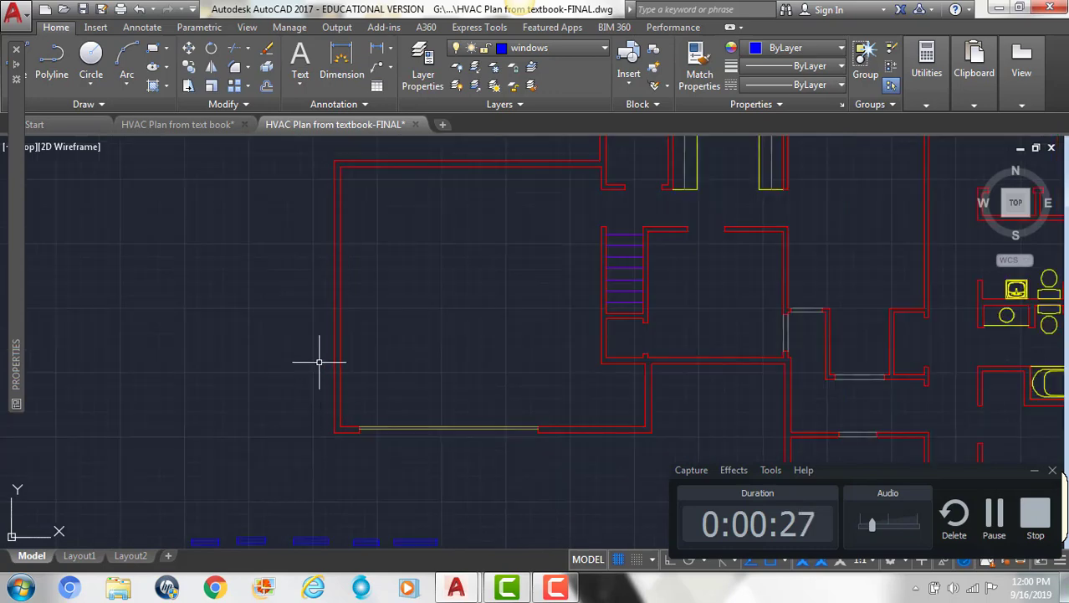
{"action": "scroll", "coordinate": [316, 360], "scroll_direction": "up", "scroll_amount": 2}
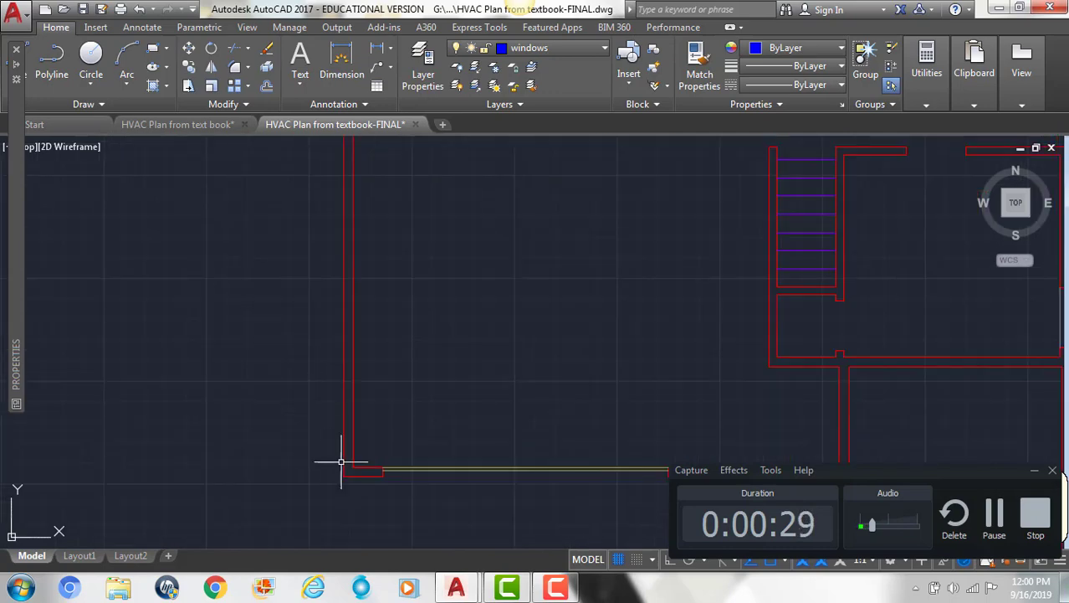
{"action": "mouse_move", "coordinate": [344, 348]}
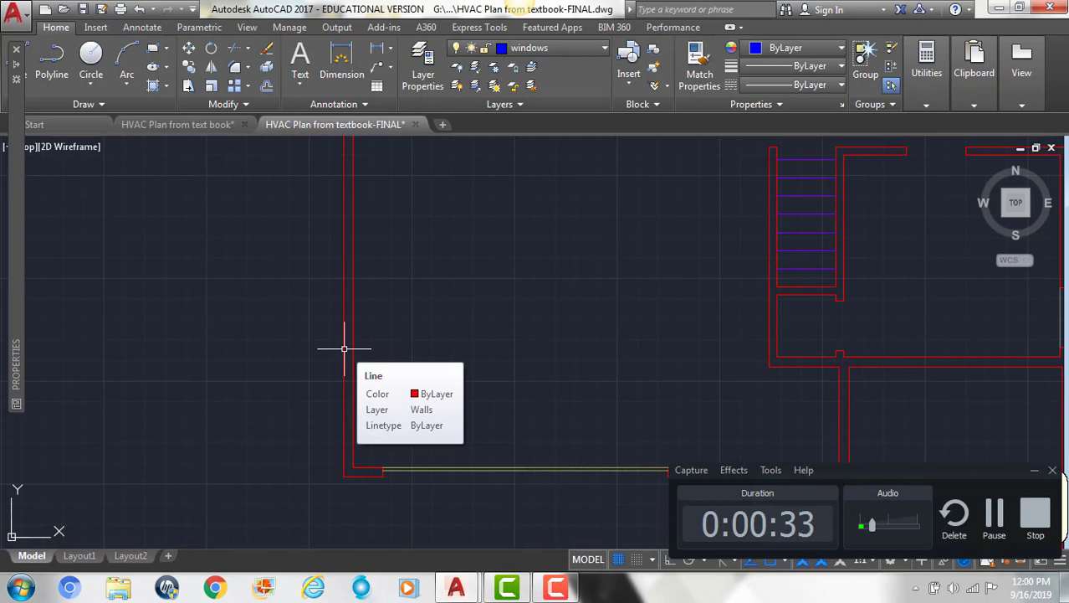
{"action": "scroll", "coordinate": [310, 387], "scroll_direction": "down", "scroll_amount": 4}
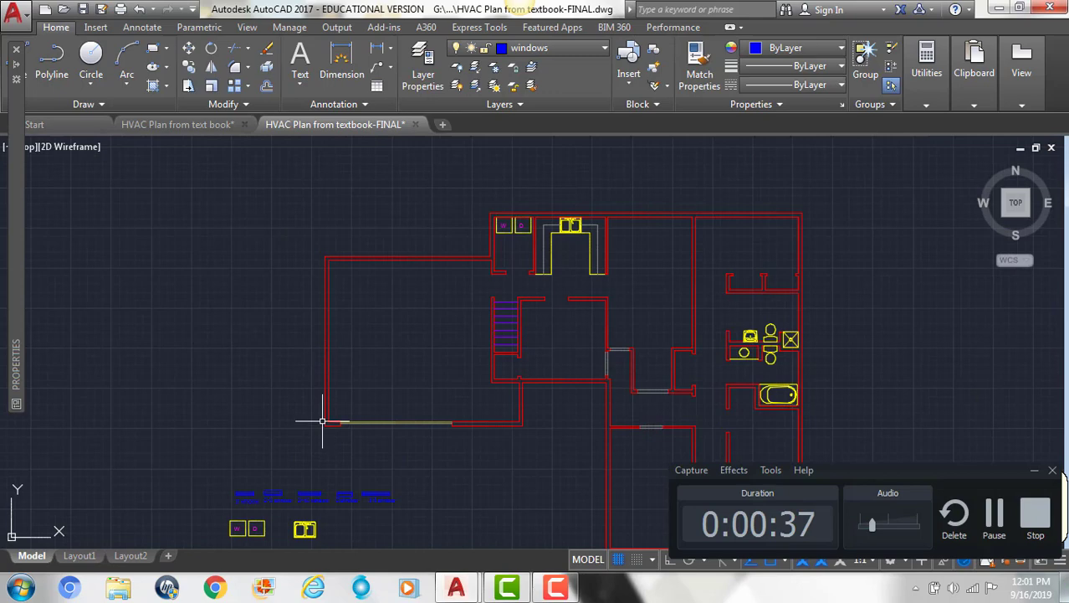
- With Ortho on, draw a 9'4" vertical guide line up from the garage's lower-left outer corner along the left wall
{"action": "scroll", "coordinate": [322, 421], "scroll_direction": "up", "scroll_amount": 6}
{"action": "type", "text": "l"}
{"action": "key", "text": "Return"}
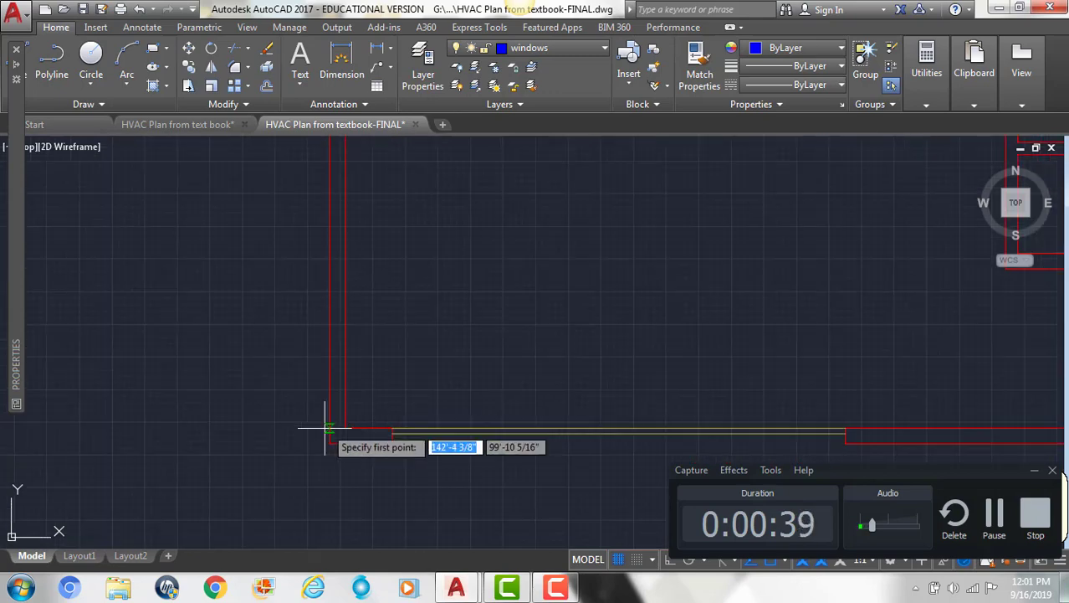
{"action": "left_click", "coordinate": [329, 444]}
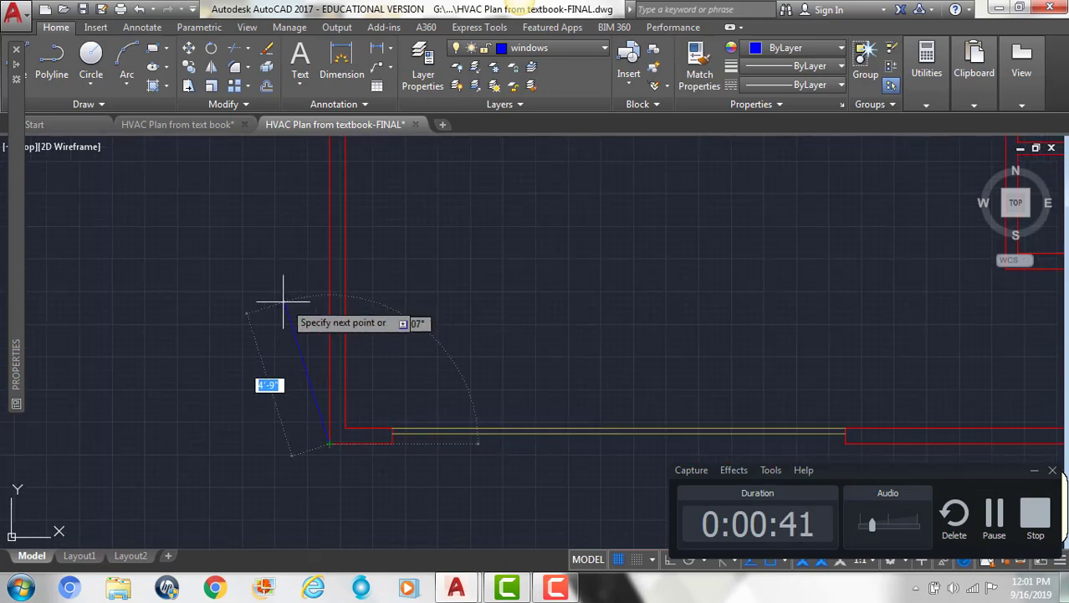
{"action": "key", "text": "F8"}
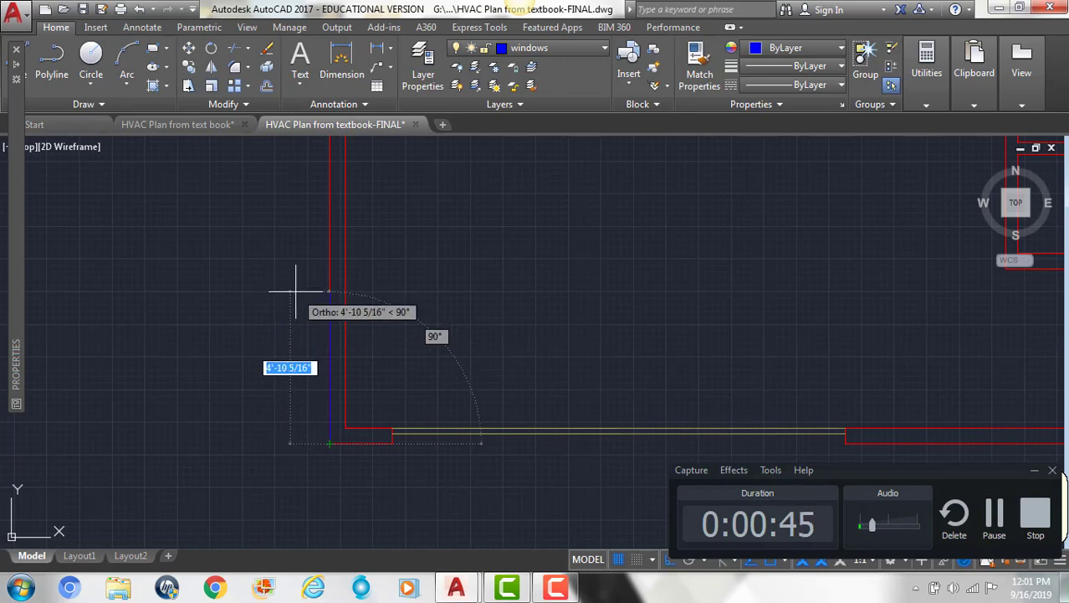
{"action": "type", "text": "9'4"}
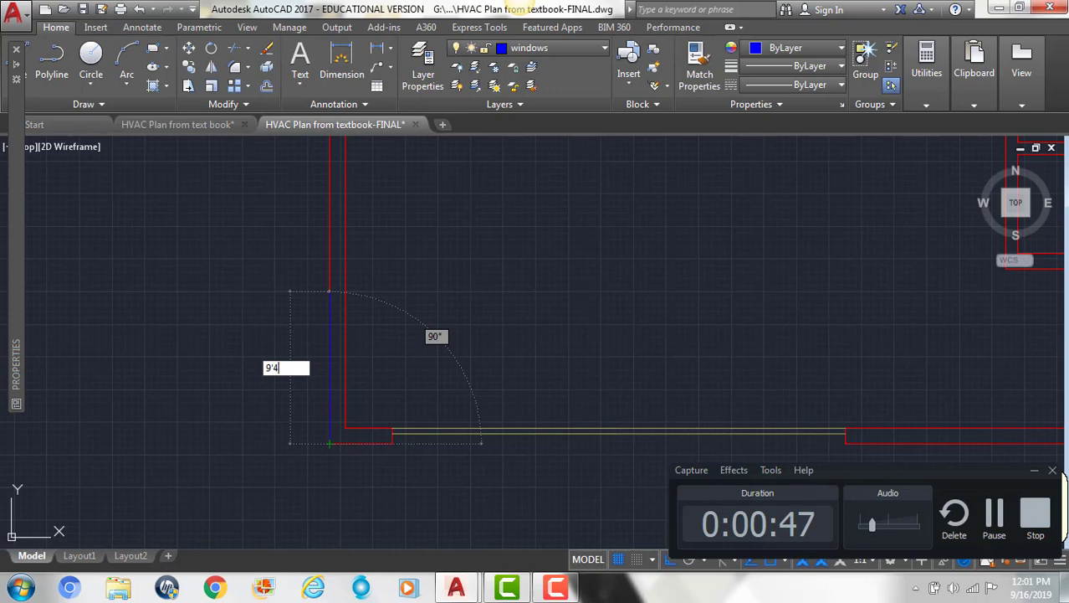
{"action": "key", "text": "Return"}
{"action": "key", "text": "Escape"}
- Copy the 3' window block and paste it just outside the garage's left wall, near the guide line's upper end
{"action": "middle_click_drag", "start_coordinate": [481, 280], "coordinate": [629, 333]}
{"action": "scroll", "coordinate": [639, 361], "scroll_direction": "down", "scroll_amount": 2}
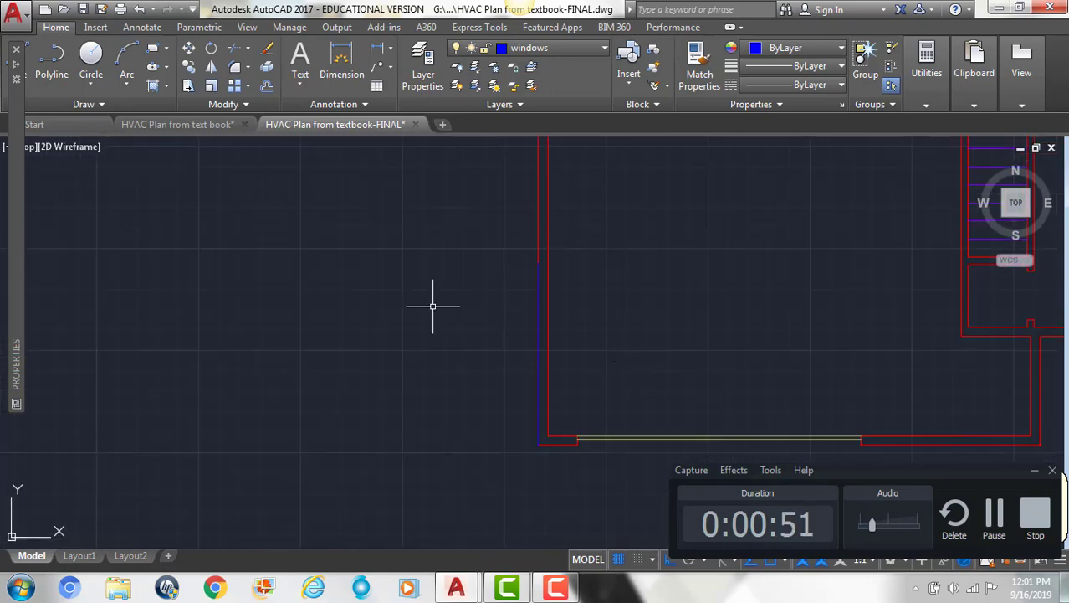
{"action": "scroll", "coordinate": [408, 358], "scroll_direction": "down", "scroll_amount": 2}
{"action": "middle_click_drag", "start_coordinate": [385, 342], "coordinate": [409, 261]}
{"action": "scroll", "coordinate": [394, 453], "scroll_direction": "up", "scroll_amount": 4}
{"action": "scroll", "coordinate": [394, 454], "scroll_direction": "up", "scroll_amount": 2}
{"action": "left_click", "coordinate": [442, 394]}
{"action": "left_click", "coordinate": [296, 324]}
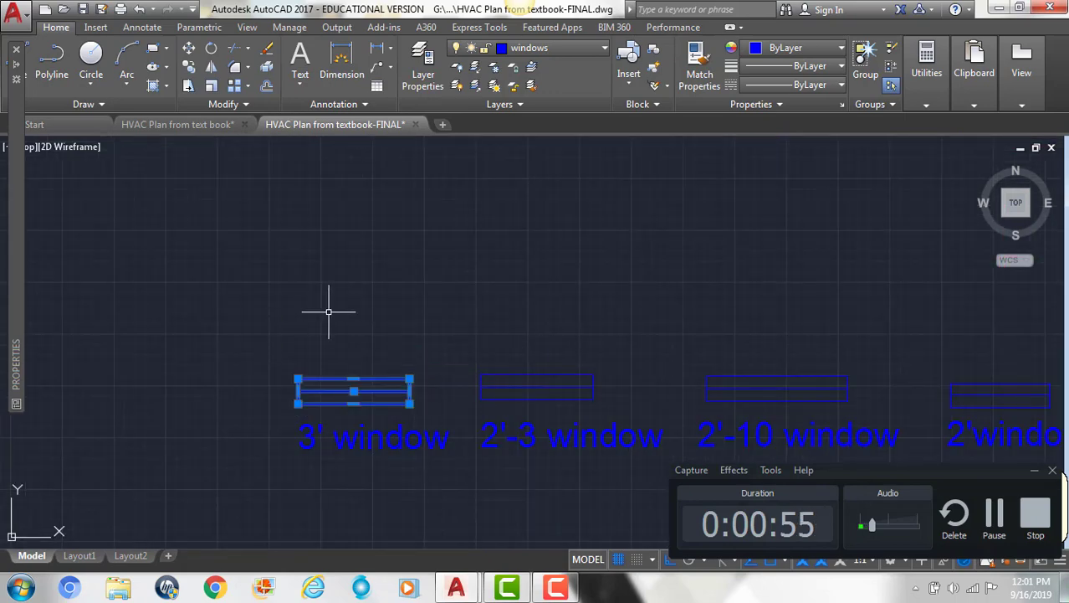
{"action": "scroll", "coordinate": [346, 488], "scroll_direction": "down", "scroll_amount": 2}
{"action": "middle_click_drag", "start_coordinate": [520, 258], "coordinate": [436, 531]}
{"action": "key", "text": "ctrl+v"}
{"action": "scroll", "coordinate": [422, 381], "scroll_direction": "up", "scroll_amount": 2}
{"action": "left_click", "coordinate": [373, 400]}
- Rotate the pasted 3' window 90 degrees so it runs parallel to the garage's left wall
{"action": "left_click", "coordinate": [336, 357]}
{"action": "left_click", "coordinate": [476, 457]}
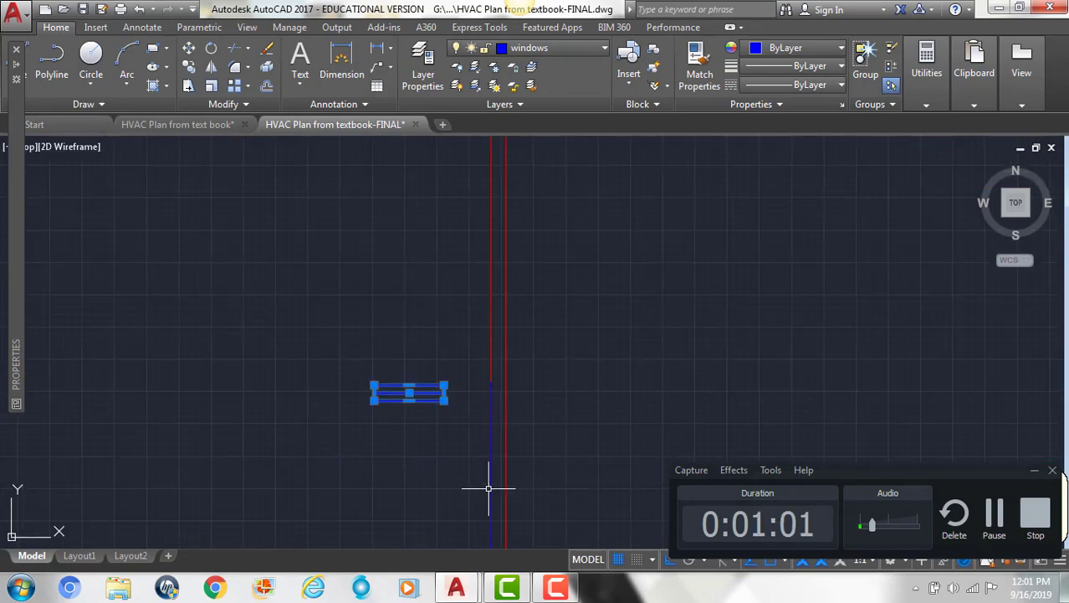
{"action": "type", "text": "ro"}
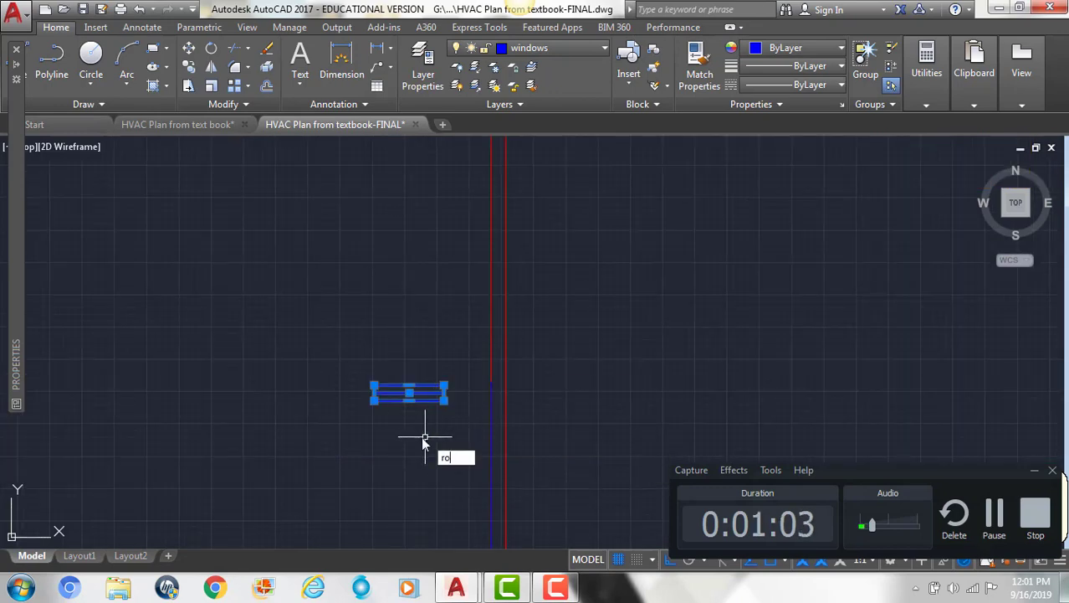
{"action": "key", "text": "Return"}
{"action": "left_click", "coordinate": [408, 400]}
{"action": "left_click", "coordinate": [416, 289]}
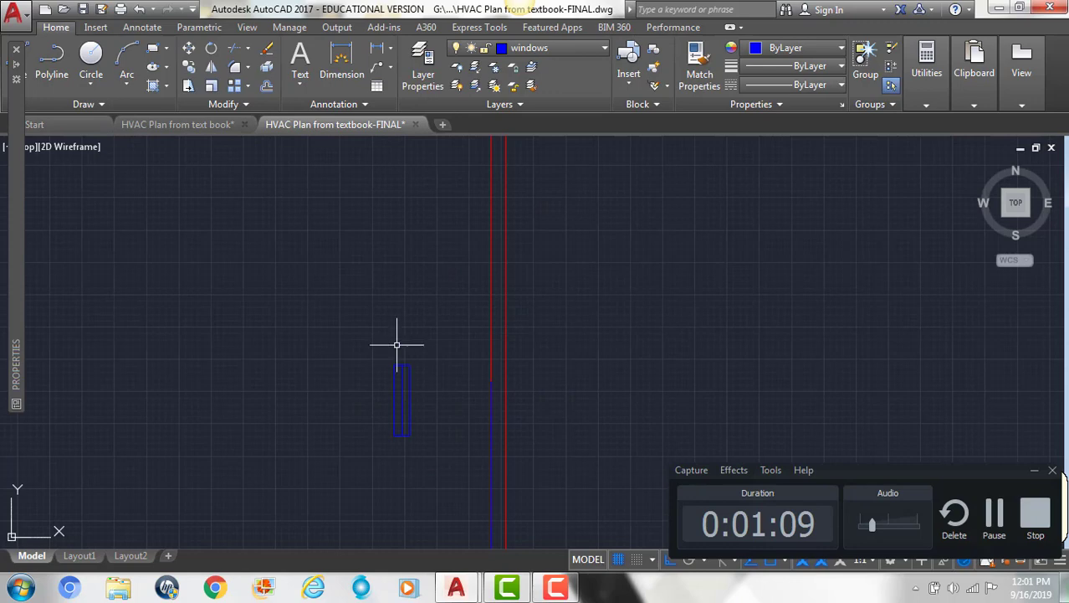
- Move the rotated window by its long side's midpoint onto the guide line's upper end in the left wall, and delete the guide line
{"action": "left_click", "coordinate": [446, 497]}
{"action": "type", "text": "m"}
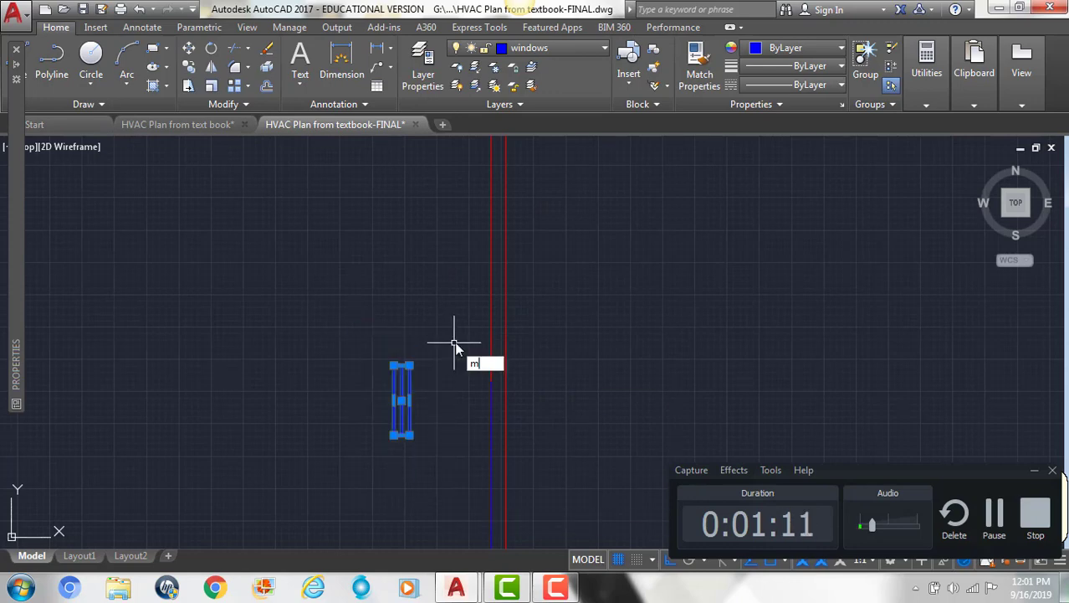
{"action": "key", "text": "Return"}
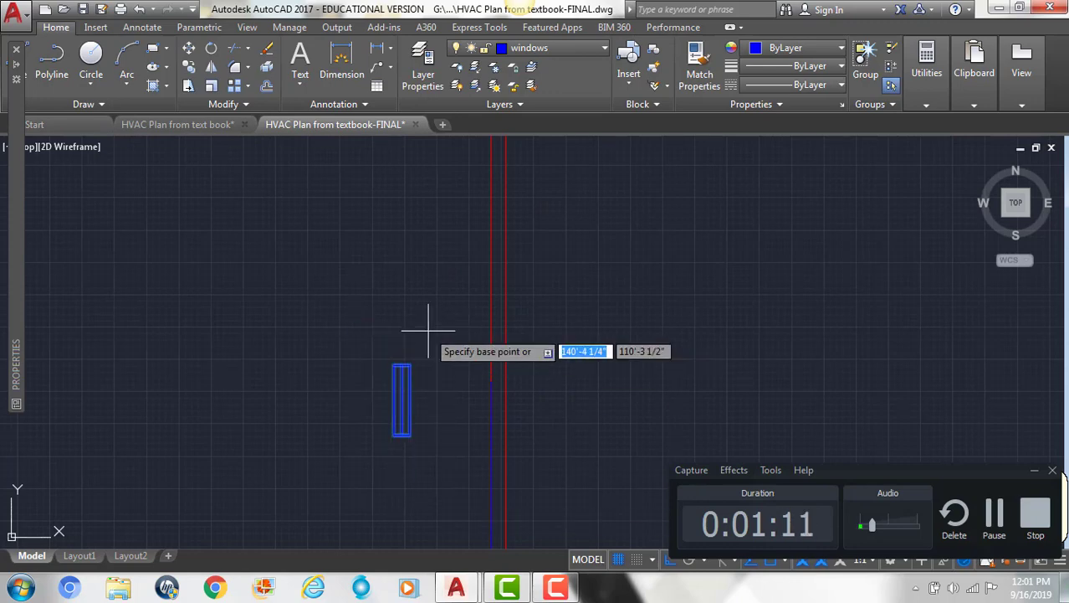
{"action": "left_click", "coordinate": [395, 401]}
{"action": "left_click", "coordinate": [492, 384]}
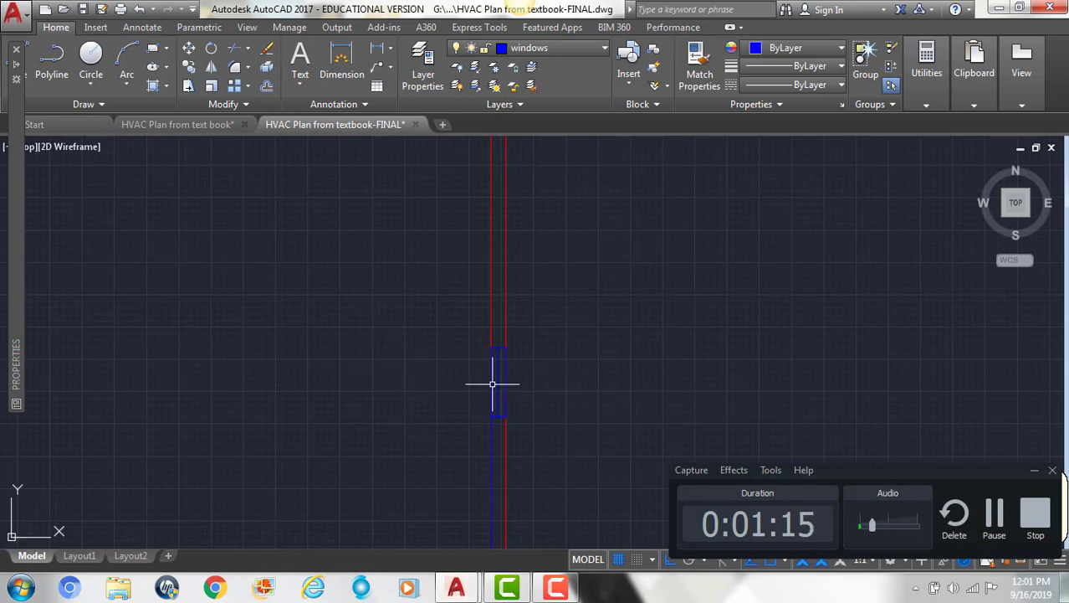
{"action": "left_click", "coordinate": [492, 468]}
{"action": "key", "text": "Delete"}
- Draw a 14'4" horizontal guide line from the garage's upper-left outer corner along the upper wall
{"action": "scroll", "coordinate": [555, 252], "scroll_direction": "down", "scroll_amount": 4}
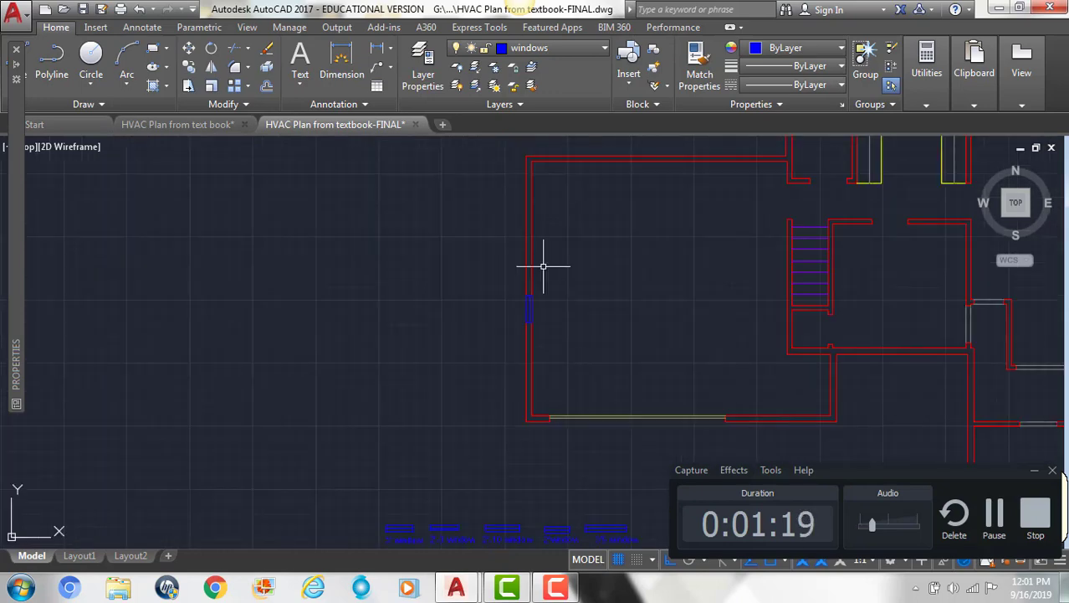
{"action": "middle_click_drag", "start_coordinate": [544, 266], "coordinate": [401, 387]}
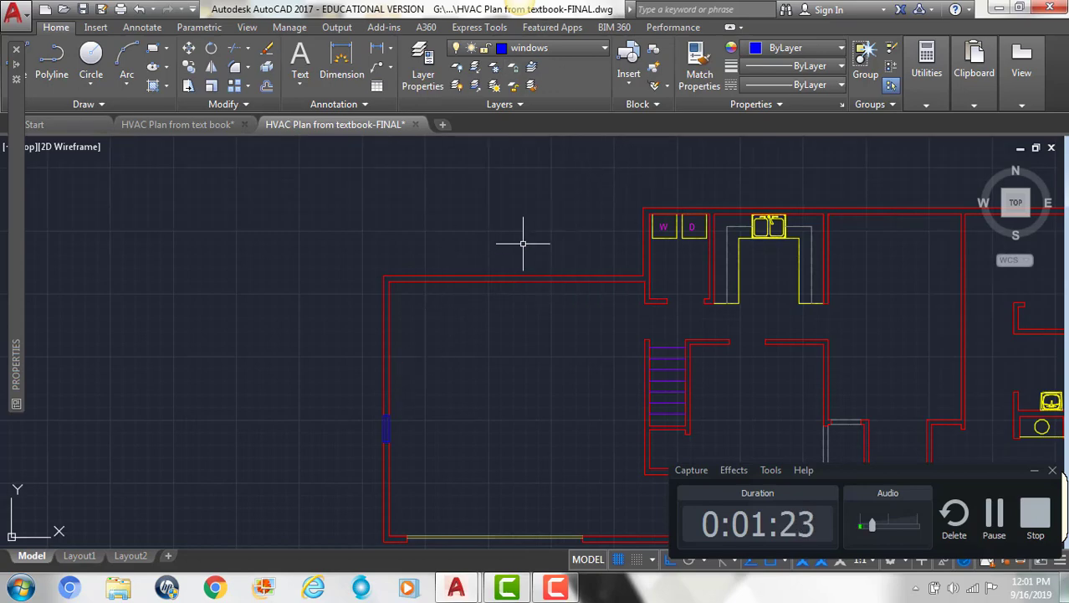
{"action": "scroll", "coordinate": [523, 244], "scroll_direction": "up", "scroll_amount": 2}
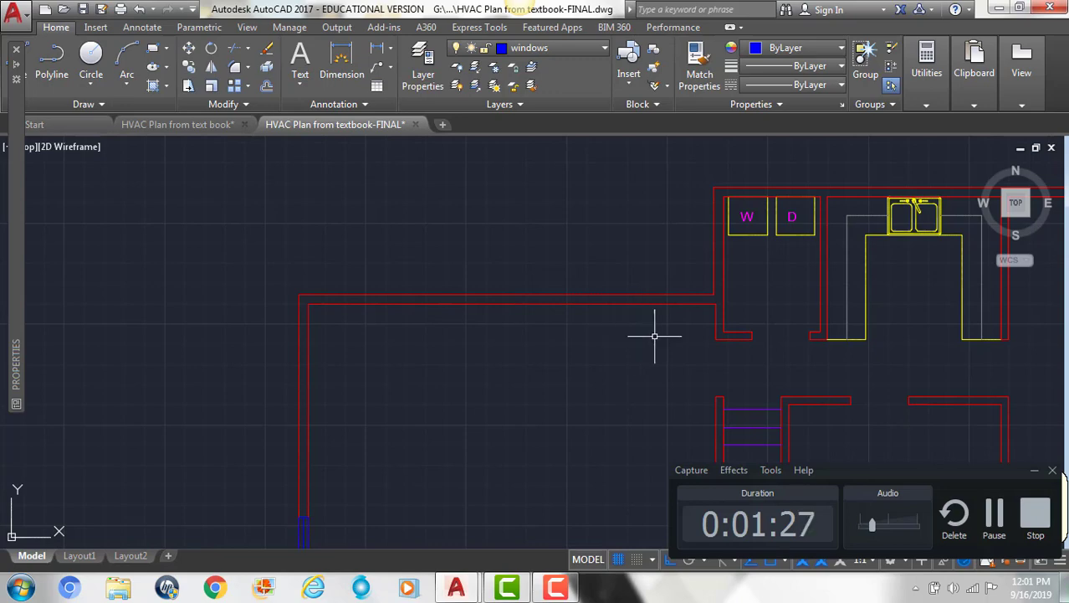
{"action": "key", "text": "l"}
{"action": "key", "text": "Return"}
{"action": "left_click", "coordinate": [299, 294]}
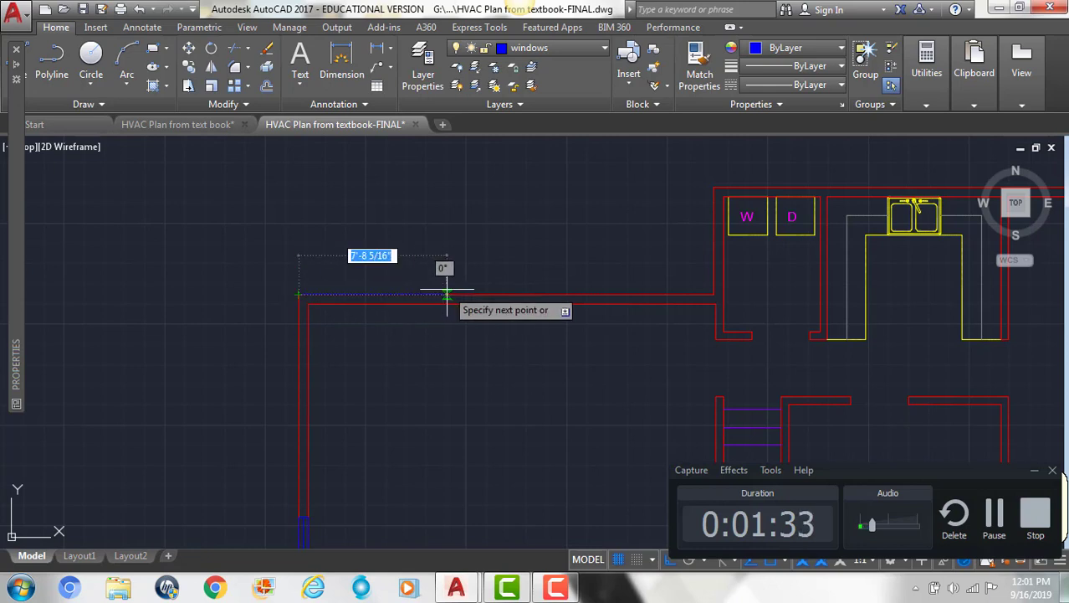
{"action": "type", "text": "14'4"}
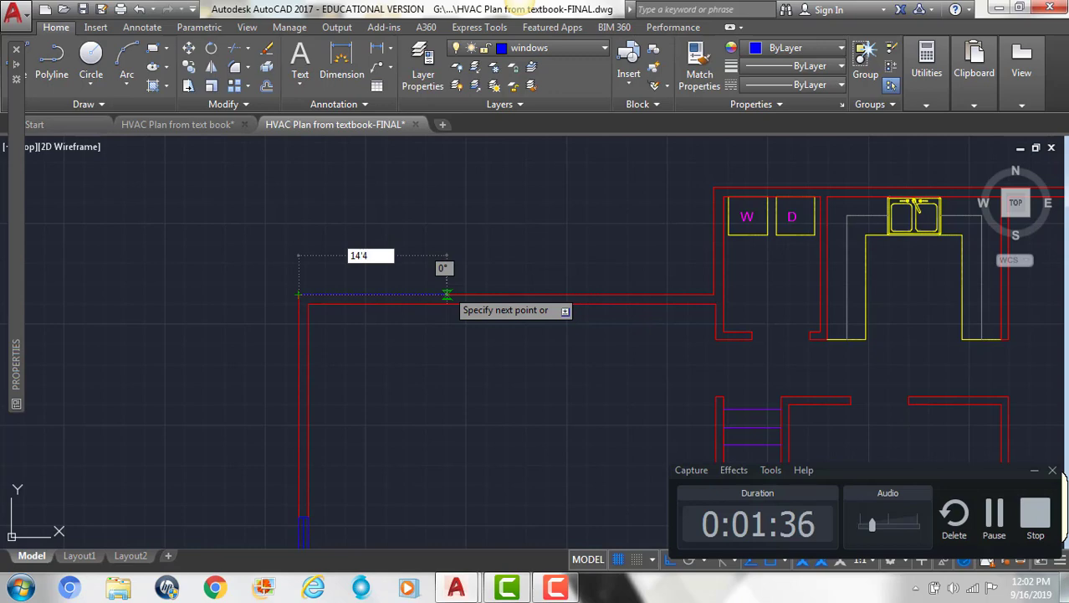
{"action": "key", "text": "Return"}
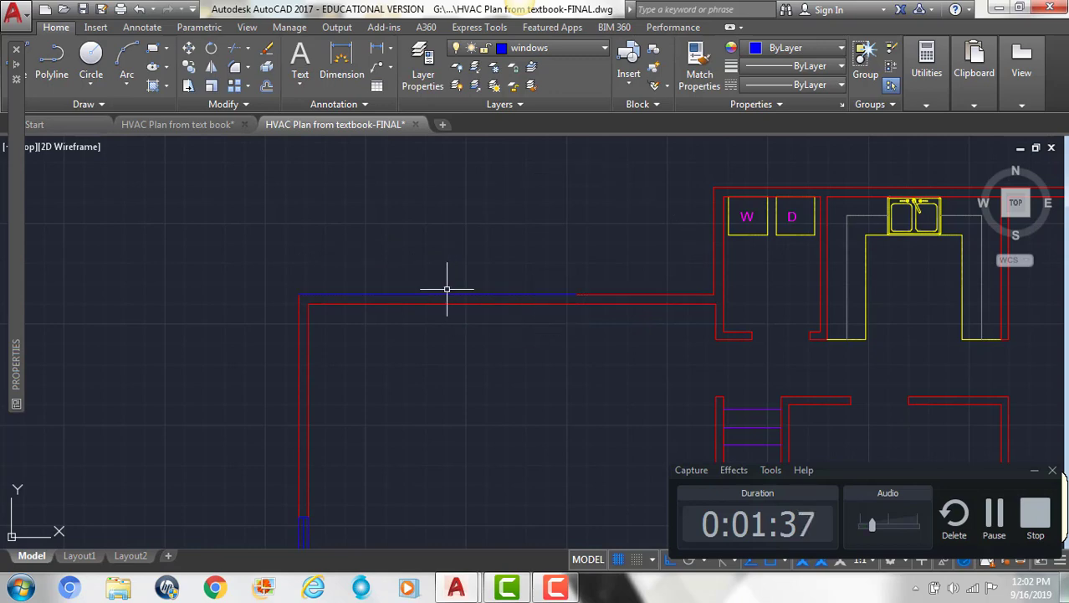
- Copy the 3' window into the garage's upper wall, centred on the guide line's end, and delete the guide line
{"action": "scroll", "coordinate": [435, 268], "scroll_direction": "down", "scroll_amount": 7}
{"action": "scroll", "coordinate": [394, 368], "scroll_direction": "up", "scroll_amount": 10}
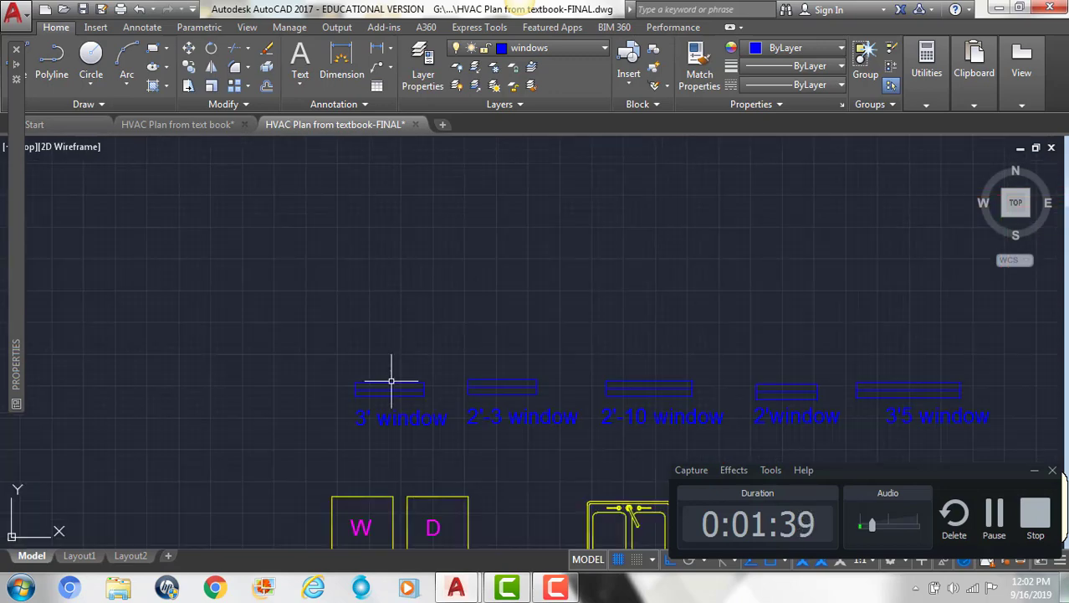
{"action": "left_click", "coordinate": [337, 348]}
{"action": "left_click", "coordinate": [456, 400]}
{"action": "type", "text": "c"}
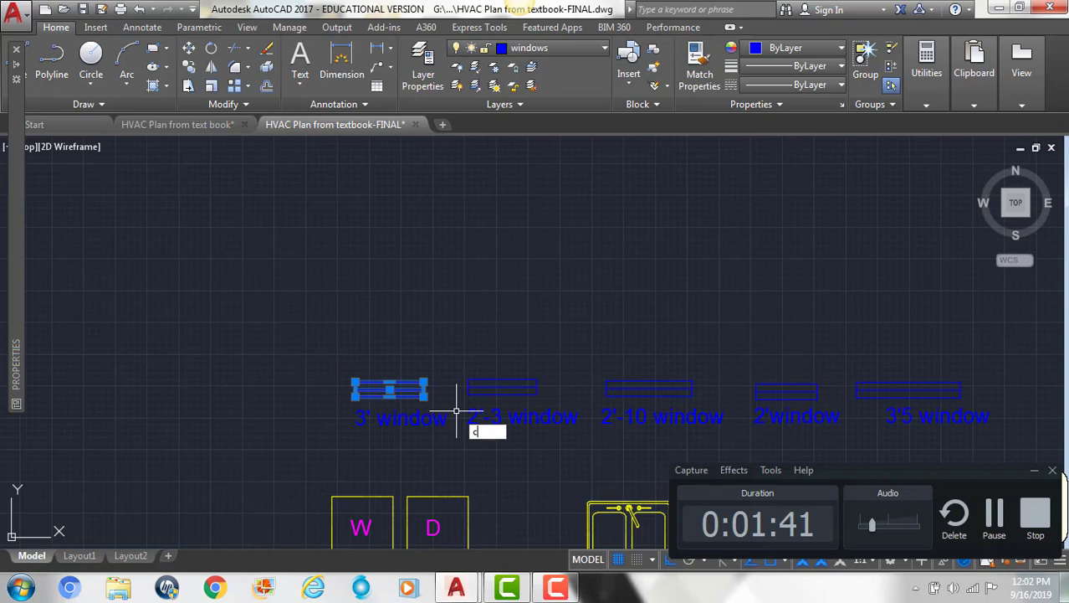
{"action": "key", "text": "Return"}
{"action": "left_click", "coordinate": [389, 388]}
{"action": "scroll", "coordinate": [434, 501], "scroll_direction": "down", "scroll_amount": 6}
{"action": "scroll", "coordinate": [554, 335], "scroll_direction": "up", "scroll_amount": 4}
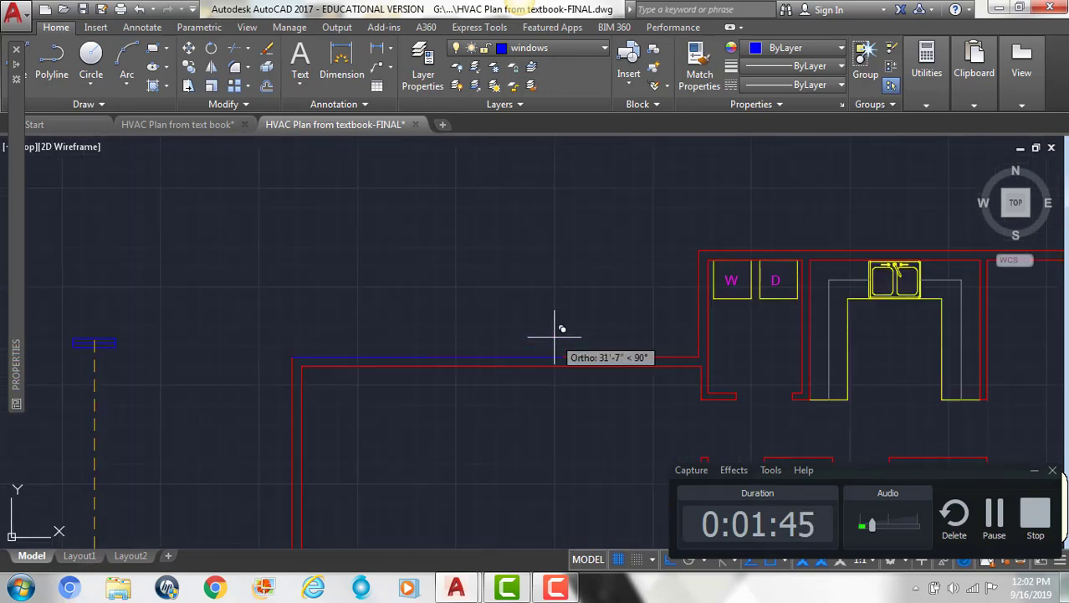
{"action": "left_click", "coordinate": [562, 379]}
{"action": "key", "text": "Return"}
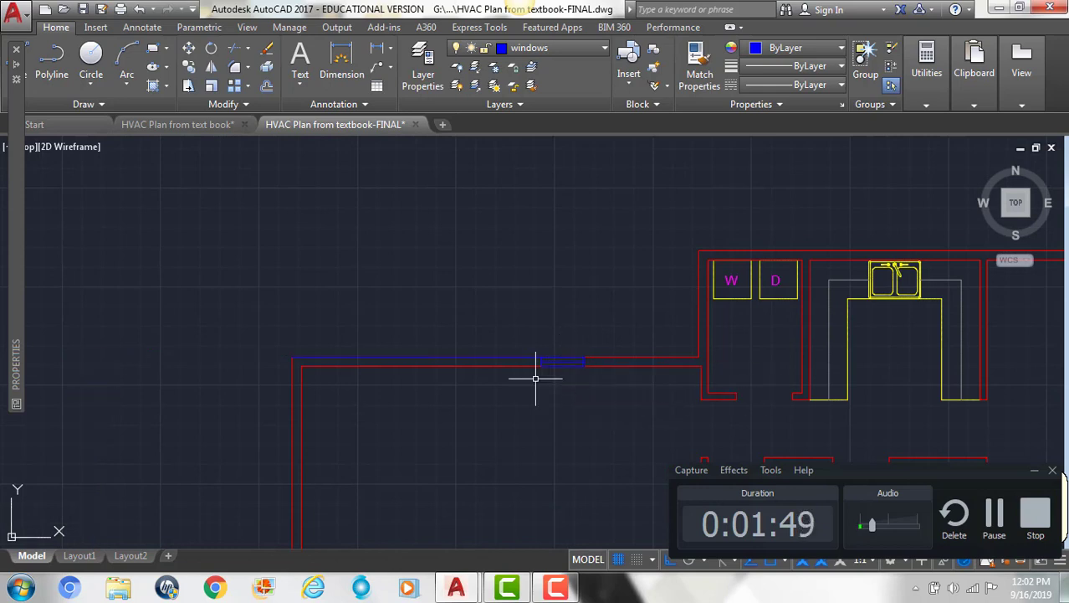
{"action": "left_click", "coordinate": [518, 356]}
{"action": "key", "text": "Delete"}
- Draw a short horizontal guide line from the laundry room's upper-left outer corner along the upper wall
{"action": "middle_click_drag", "start_coordinate": [566, 286], "coordinate": [546, 304]}
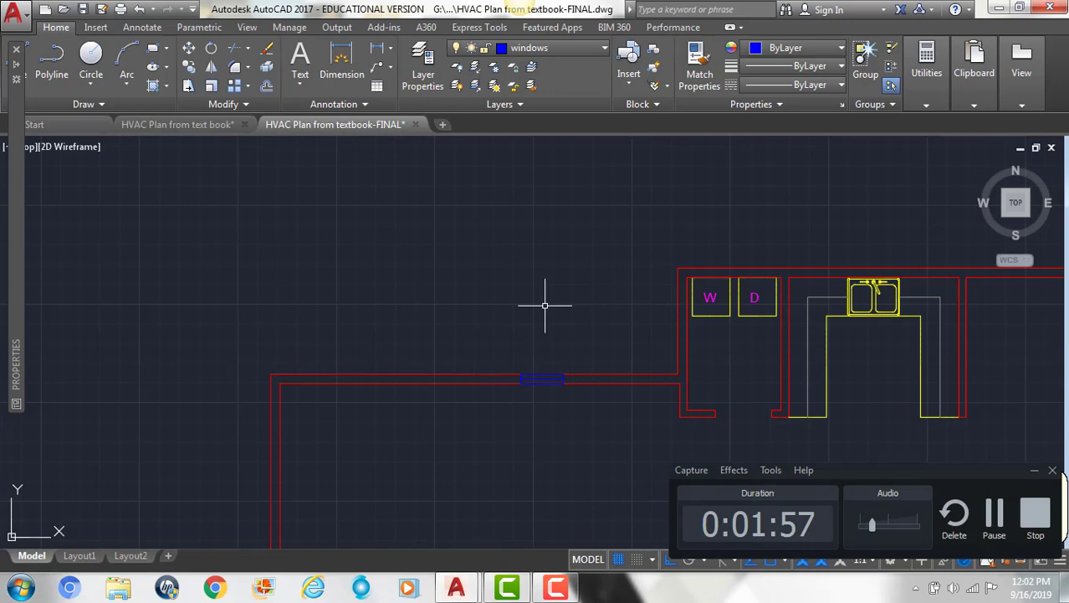
{"action": "middle_click_drag", "start_coordinate": [803, 234], "coordinate": [708, 285]}
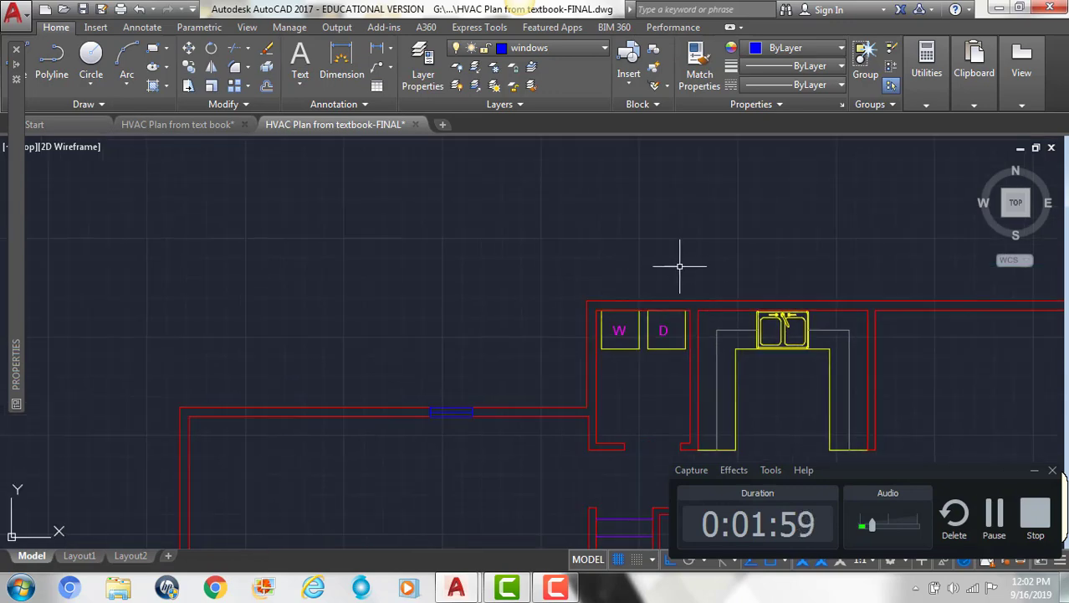
{"action": "scroll", "coordinate": [679, 281], "scroll_direction": "up", "scroll_amount": 2}
{"action": "type", "text": "l"}
{"action": "key", "text": "Return"}
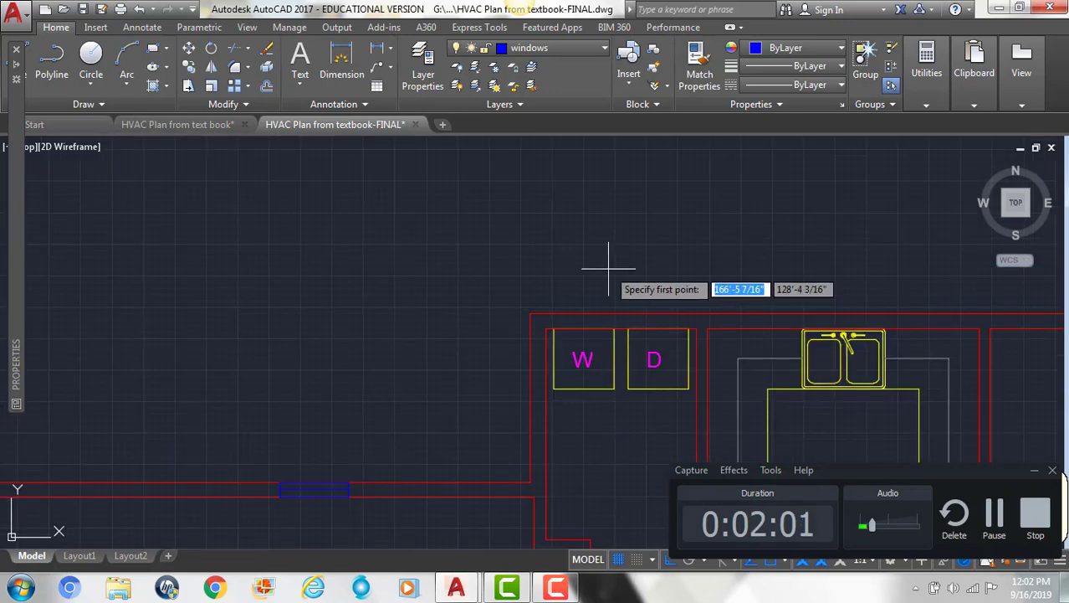
{"action": "left_click", "coordinate": [530, 314]}
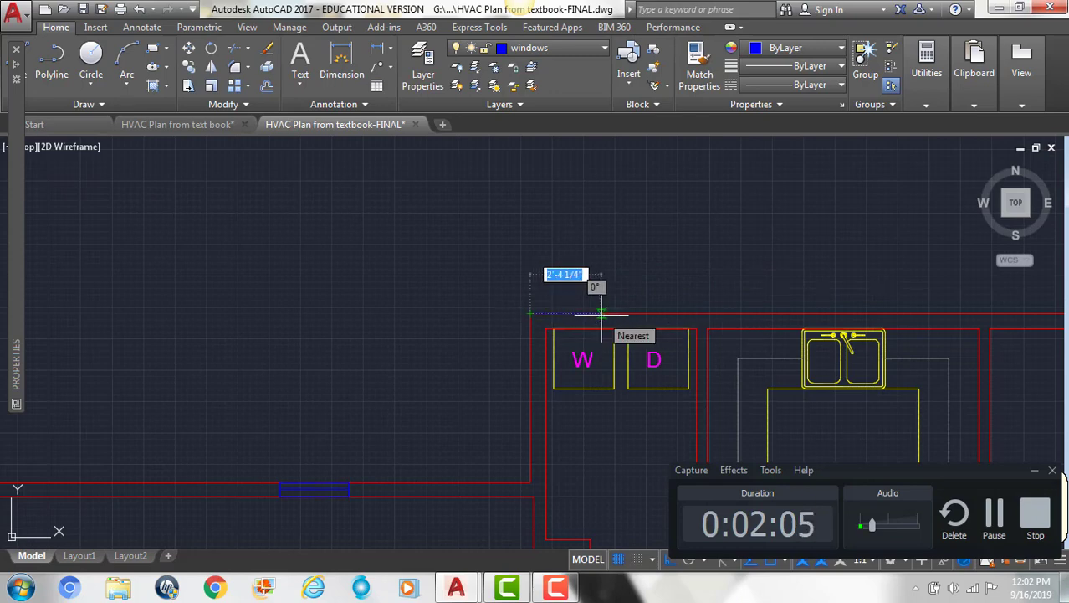
{"action": "left_click", "coordinate": [599, 314]}
{"action": "key", "text": "Return"}
- Copy the 2'-3 window into the laundry room's upper wall, centred on the guide line's end, and delete the guide line
{"action": "scroll", "coordinate": [709, 220], "scroll_direction": "down", "scroll_amount": 5}
{"action": "scroll", "coordinate": [596, 377], "scroll_direction": "down", "scroll_amount": 2}
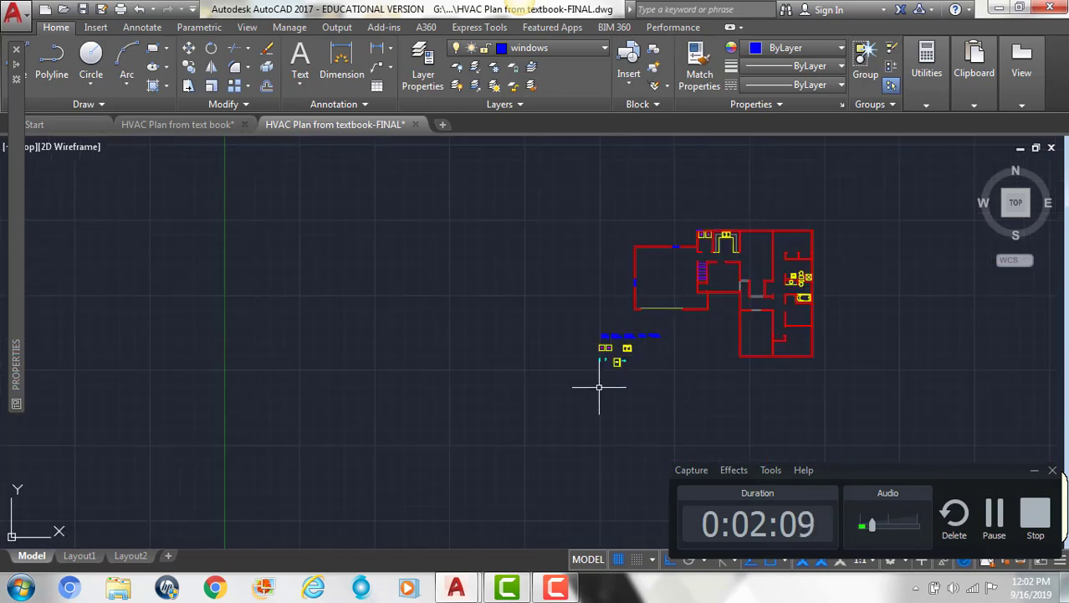
{"action": "scroll", "coordinate": [604, 286], "scroll_direction": "up", "scroll_amount": 6}
{"action": "middle_click_drag", "start_coordinate": [591, 213], "coordinate": [543, 392]}
{"action": "scroll", "coordinate": [549, 373], "scroll_direction": "up", "scroll_amount": 2}
{"action": "left_click", "coordinate": [447, 283]}
{"action": "left_click", "coordinate": [573, 345]}
{"action": "type", "text": "c"}
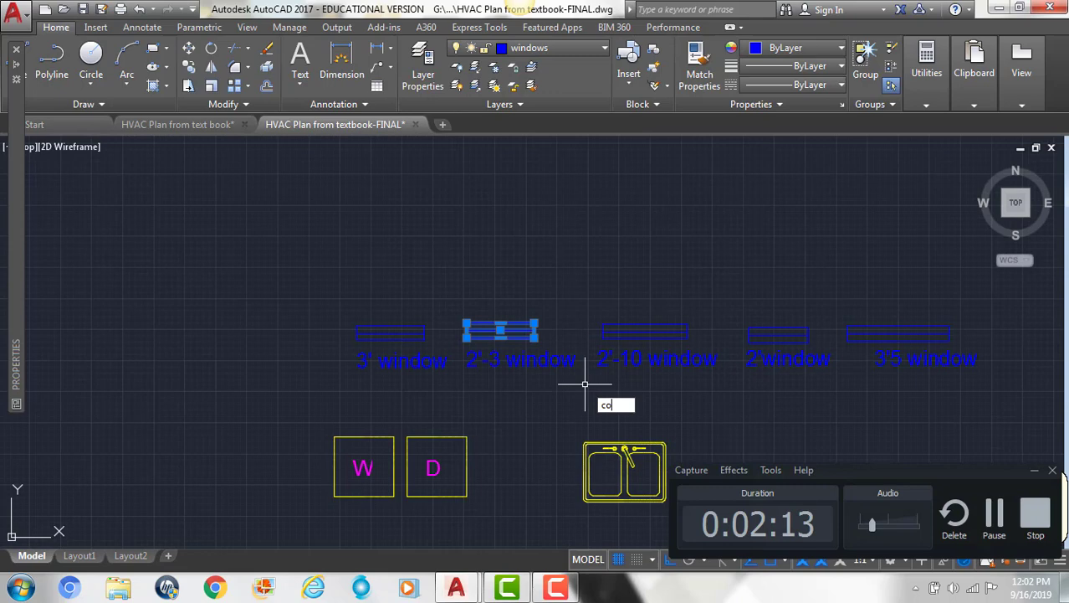
{"action": "type", "text": "o"}
{"action": "key", "text": "Return"}
{"action": "left_click", "coordinate": [477, 331]}
{"action": "scroll", "coordinate": [514, 479], "scroll_direction": "down", "scroll_amount": 4}
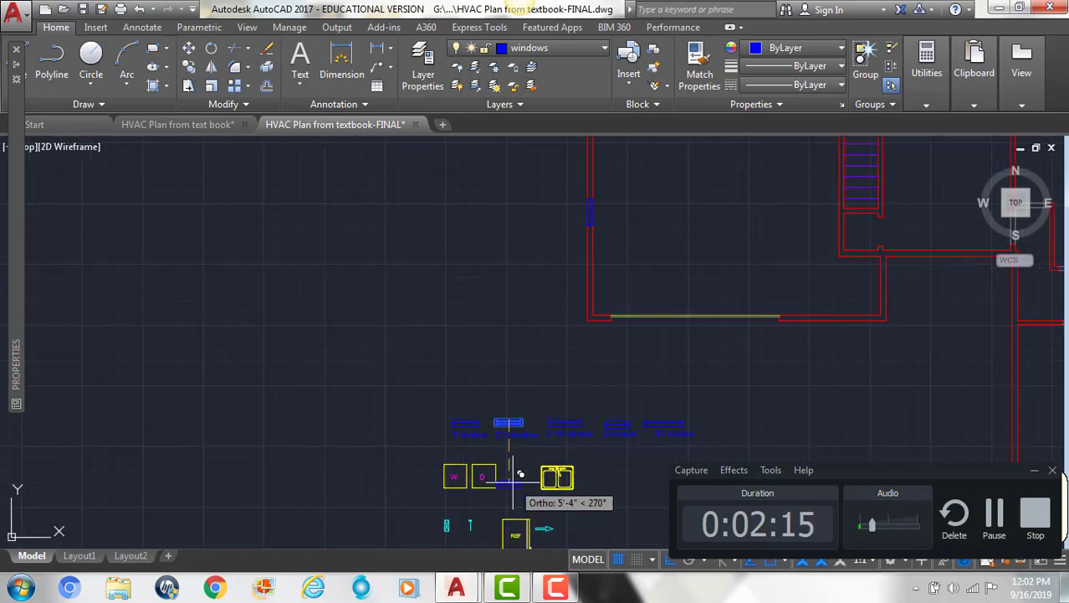
{"action": "scroll", "coordinate": [514, 479], "scroll_direction": "down", "scroll_amount": 1}
{"action": "scroll", "coordinate": [619, 248], "scroll_direction": "up", "scroll_amount": 6}
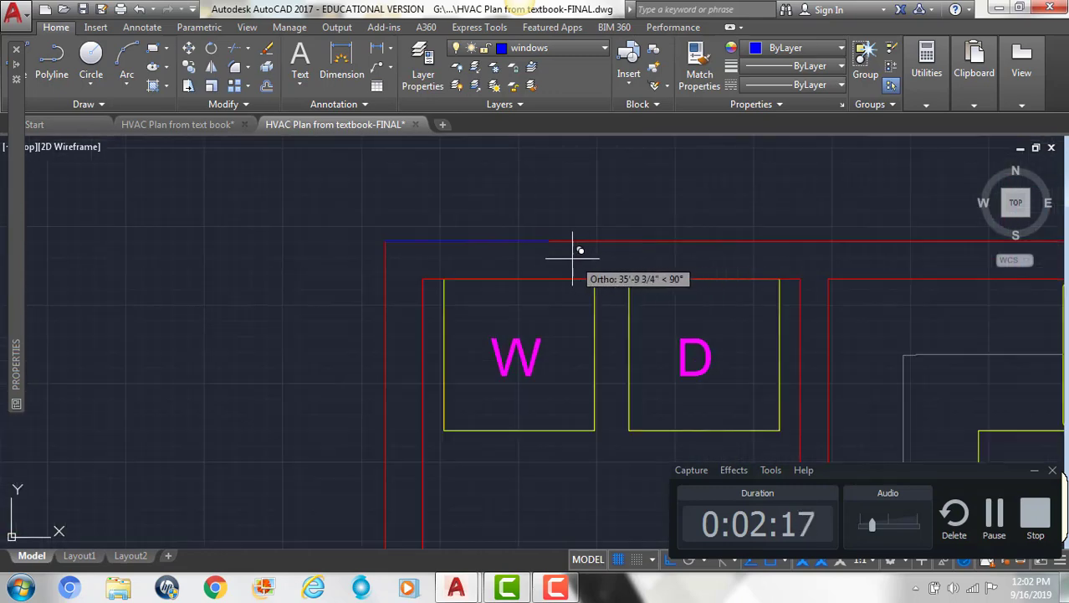
{"action": "left_click", "coordinate": [548, 241]}
{"action": "key", "text": "Escape"}
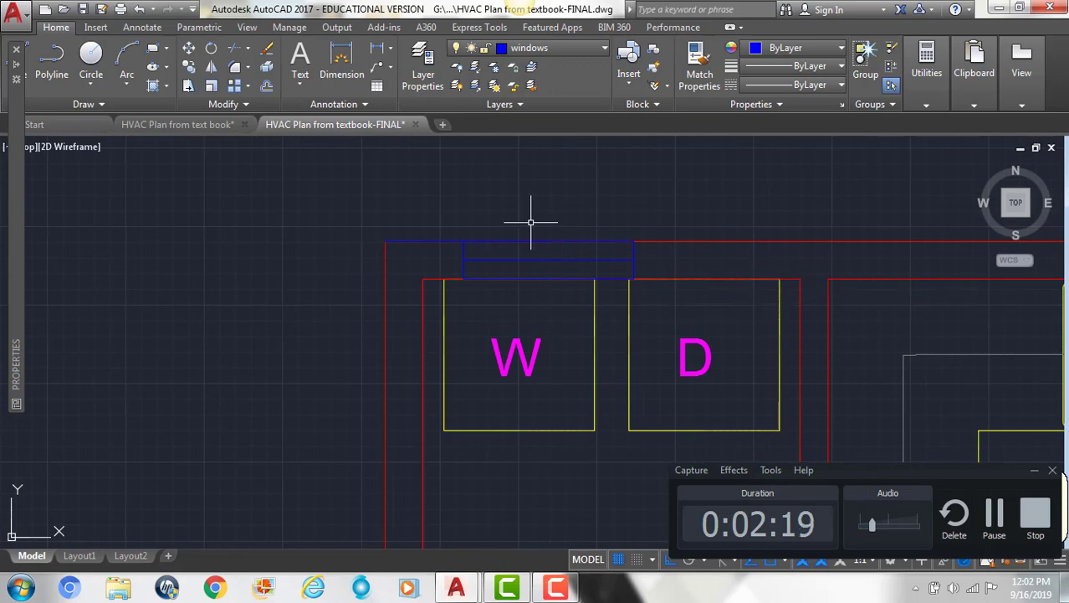
{"action": "left_click", "coordinate": [438, 239]}
{"action": "key", "text": "Escape"}
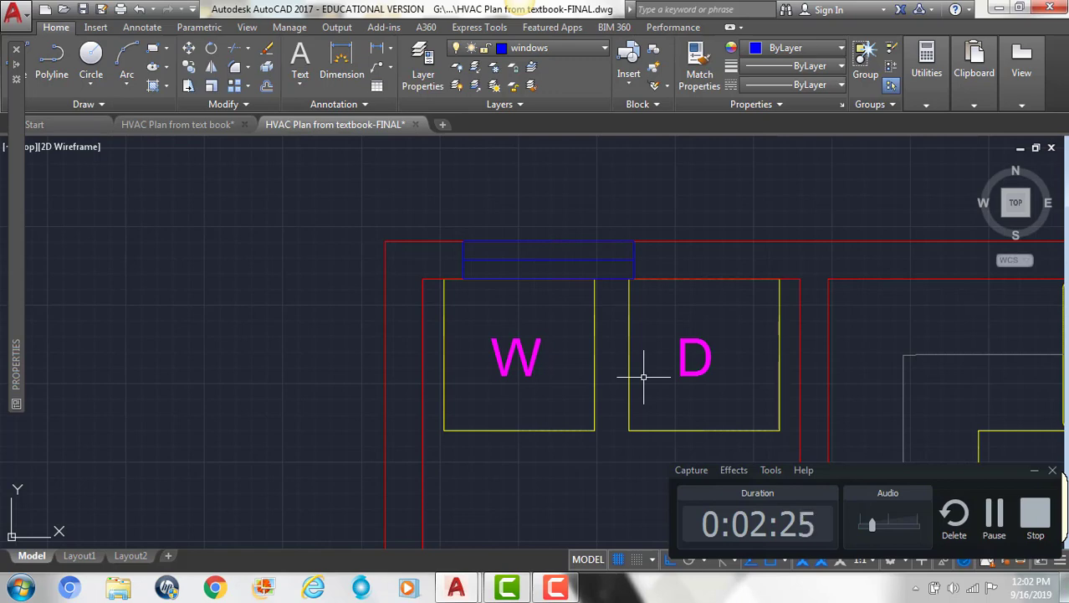
{"action": "scroll", "coordinate": [571, 274], "scroll_direction": "down", "scroll_amount": 5}
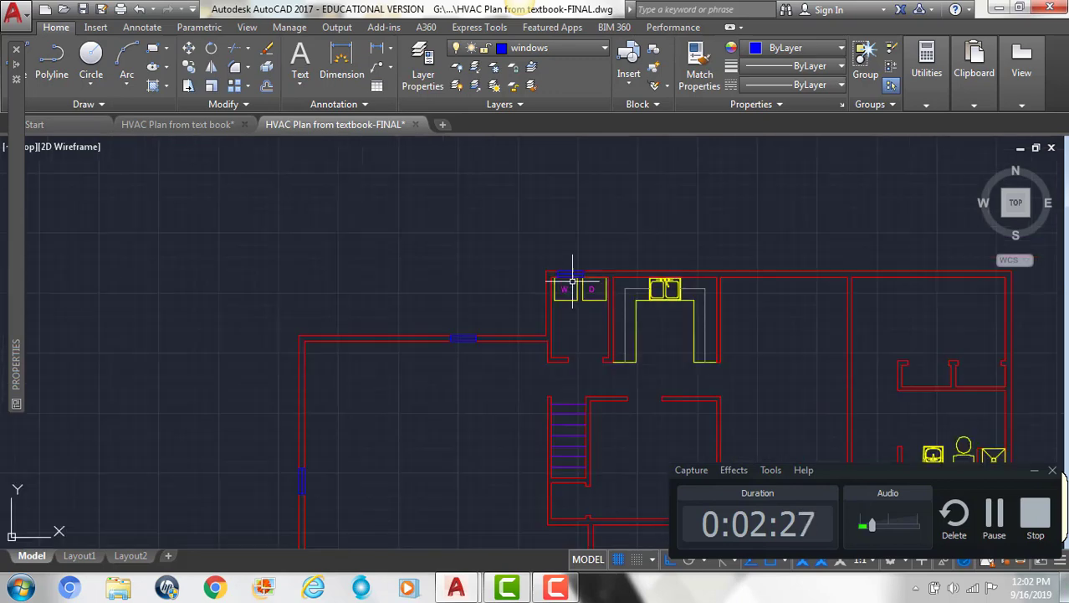
{"action": "scroll", "coordinate": [690, 284], "scroll_direction": "up", "scroll_amount": 2}
{"action": "left_click", "coordinate": [293, 315]}
{"action": "left_click", "coordinate": [375, 420]}
{"action": "key", "text": "Escape"}
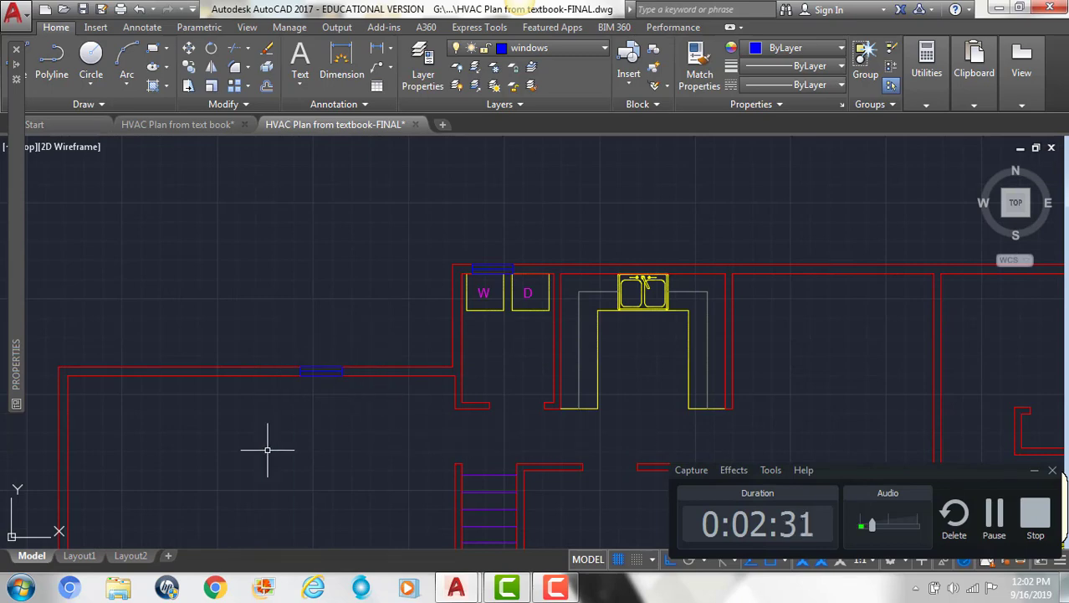
- Copy the 3' window by its lower side's midpoint into the upper wall behind the kitchen sink, centred on the sink
{"action": "scroll", "coordinate": [276, 454], "scroll_direction": "down", "scroll_amount": 2}
{"action": "middle_click_drag", "start_coordinate": [281, 459], "coordinate": [401, 285]}
{"action": "middle_click_drag", "start_coordinate": [238, 464], "coordinate": [432, 311]}
{"action": "scroll", "coordinate": [312, 469], "scroll_direction": "up", "scroll_amount": 5}
{"action": "left_click", "coordinate": [268, 282]}
{"action": "left_click", "coordinate": [441, 379]}
{"action": "type", "text": "co"}
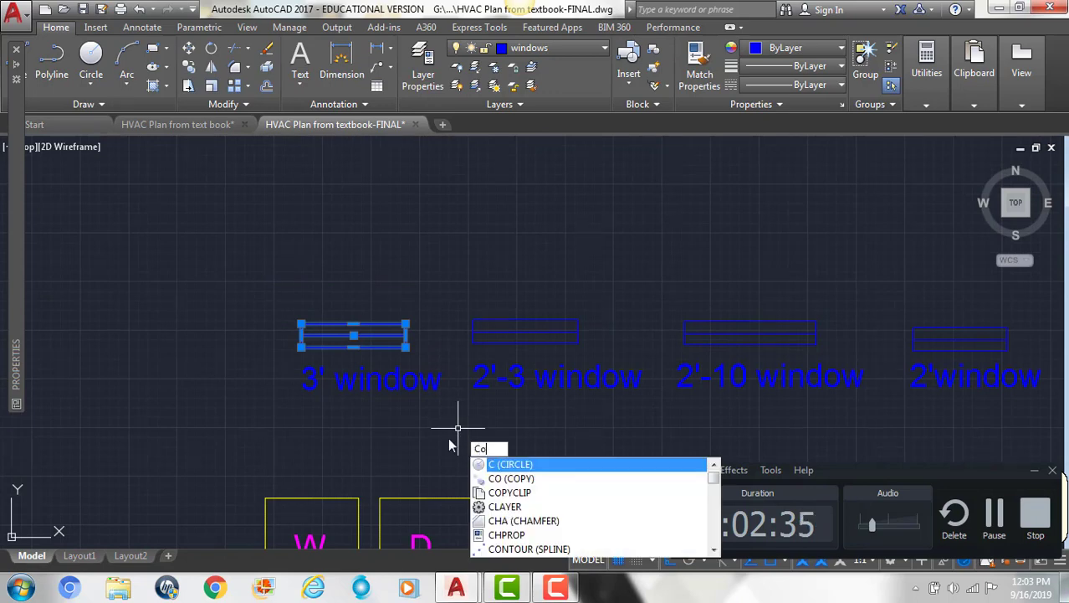
{"action": "key", "text": "Return"}
{"action": "left_click", "coordinate": [353, 347]}
{"action": "scroll", "coordinate": [289, 468], "scroll_direction": "down", "scroll_amount": 5}
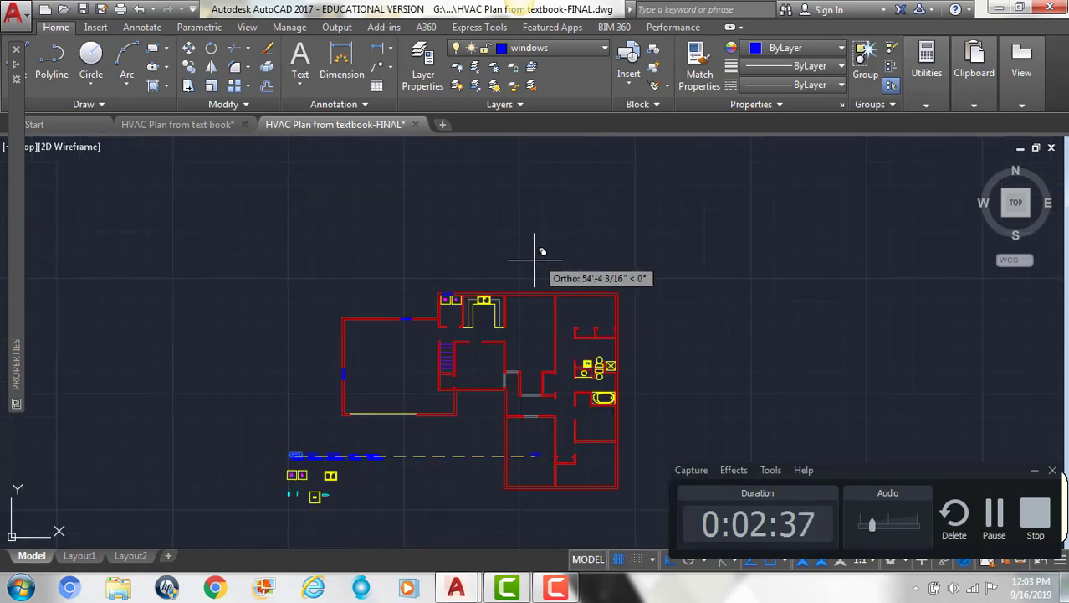
{"action": "scroll", "coordinate": [418, 318], "scroll_direction": "up", "scroll_amount": 6}
{"action": "left_click", "coordinate": [315, 412]}
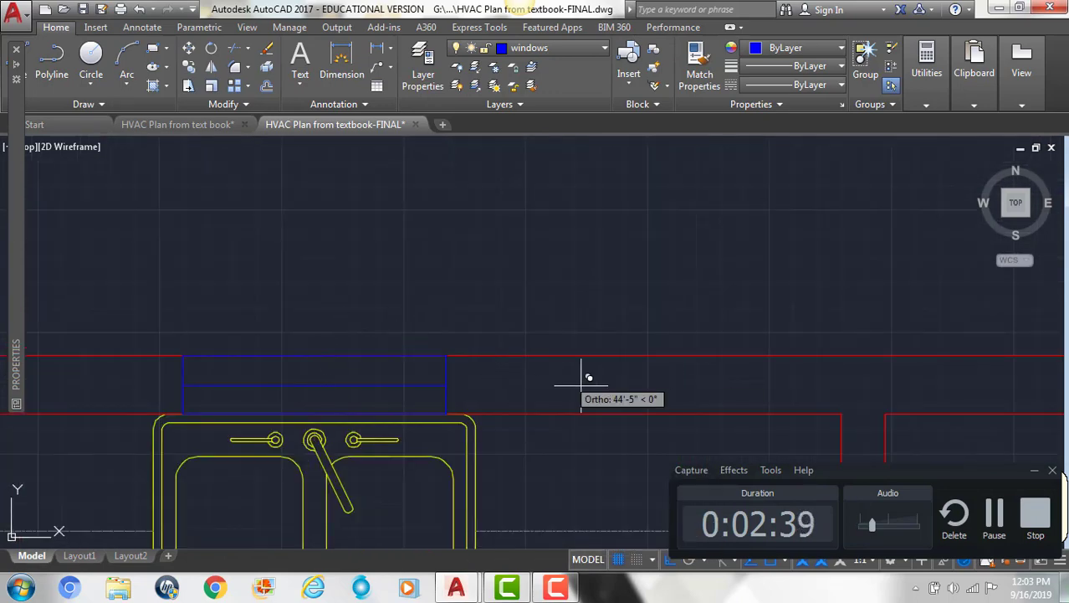
{"action": "key", "text": "Return"}
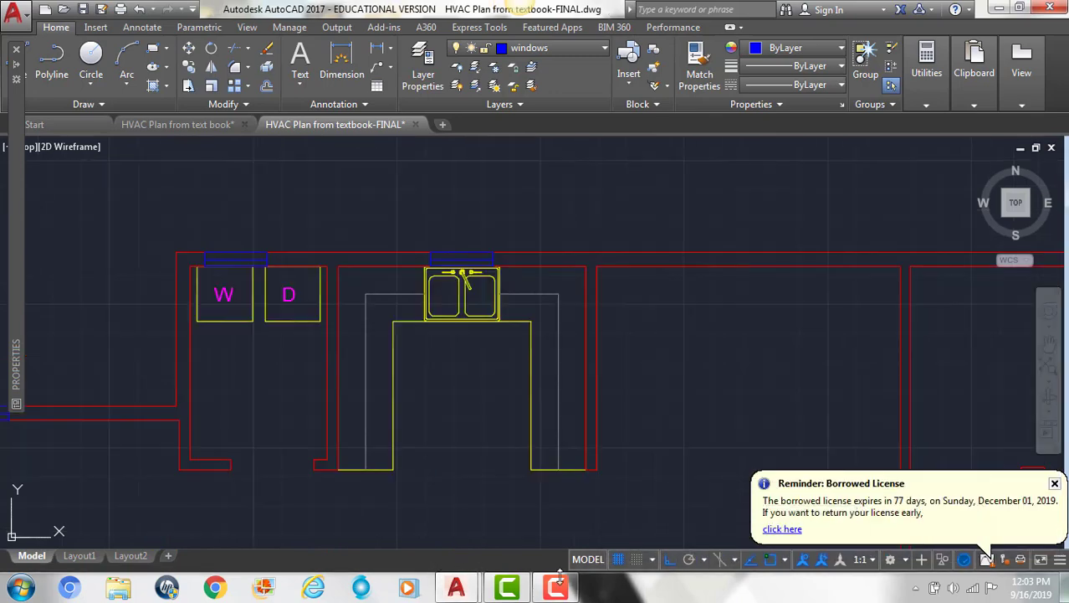
{"action": "left_click", "coordinate": [560, 579]}
{"action": "left_click", "coordinate": [649, 397]}
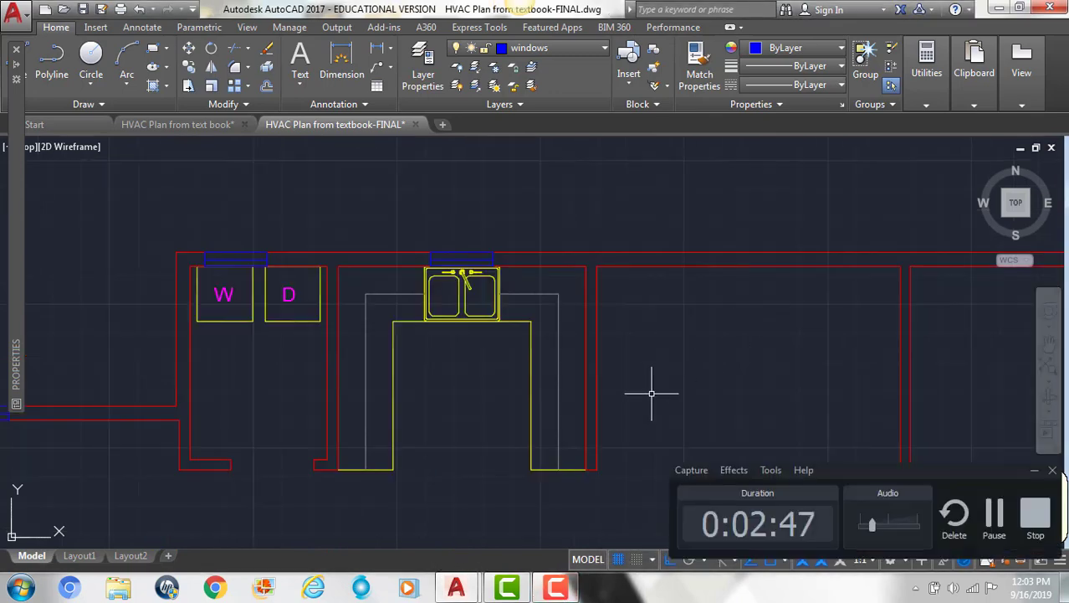
- Draw a horizontal guide line from the sink window's upper midpoint along the upper wall into the room right of the kitchen
{"action": "scroll", "coordinate": [650, 398], "scroll_direction": "down", "scroll_amount": 2}
{"action": "middle_click_drag", "start_coordinate": [649, 399], "coordinate": [607, 407]}
{"action": "scroll", "coordinate": [590, 397], "scroll_direction": "up", "scroll_amount": 2}
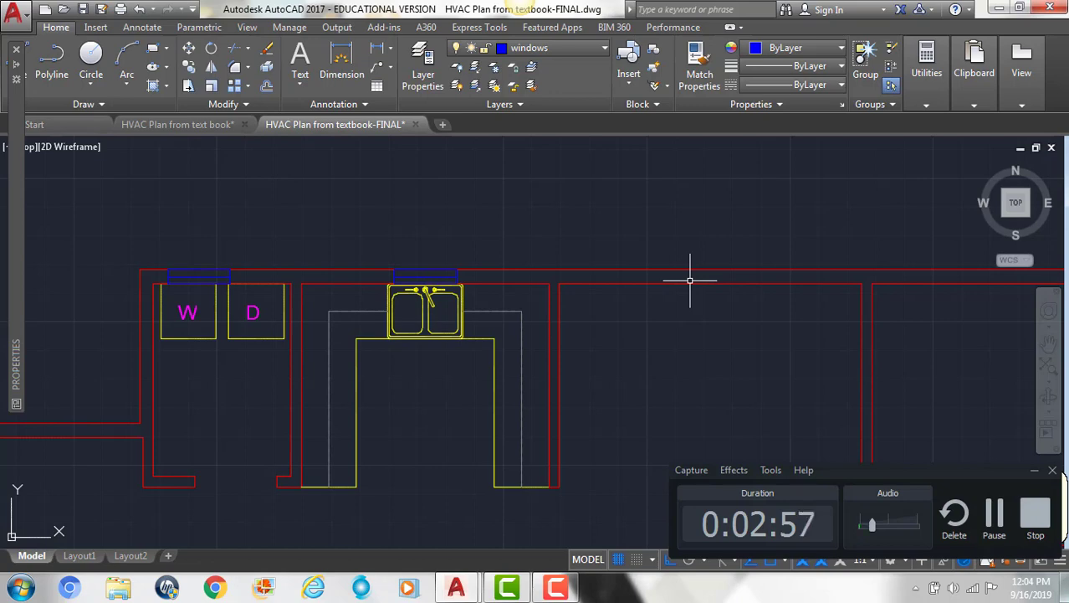
{"action": "type", "text": "l"}
{"action": "key", "text": "Return"}
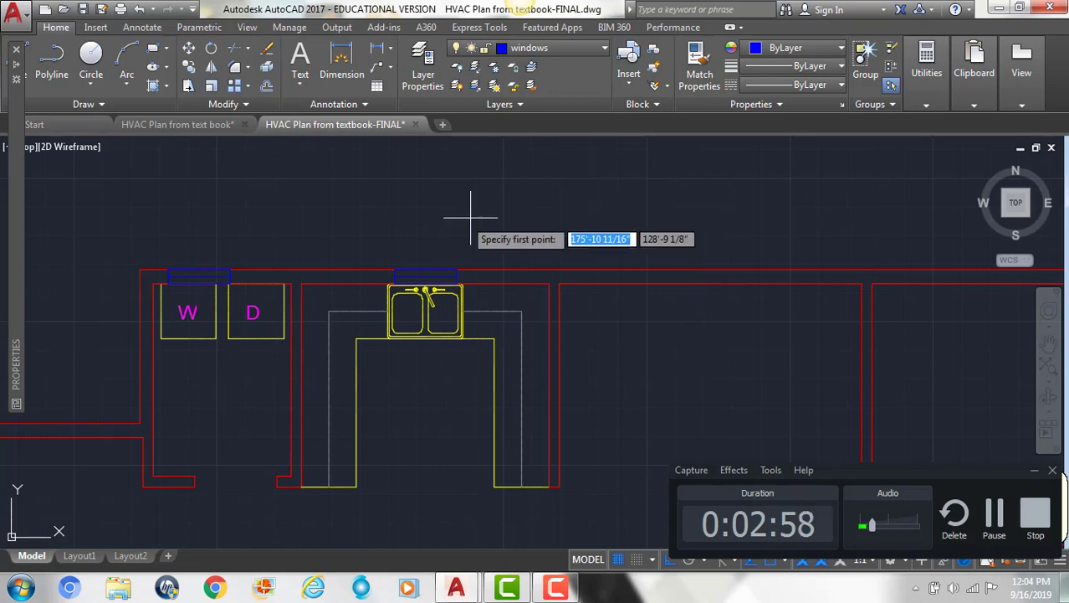
{"action": "left_click", "coordinate": [416, 270]}
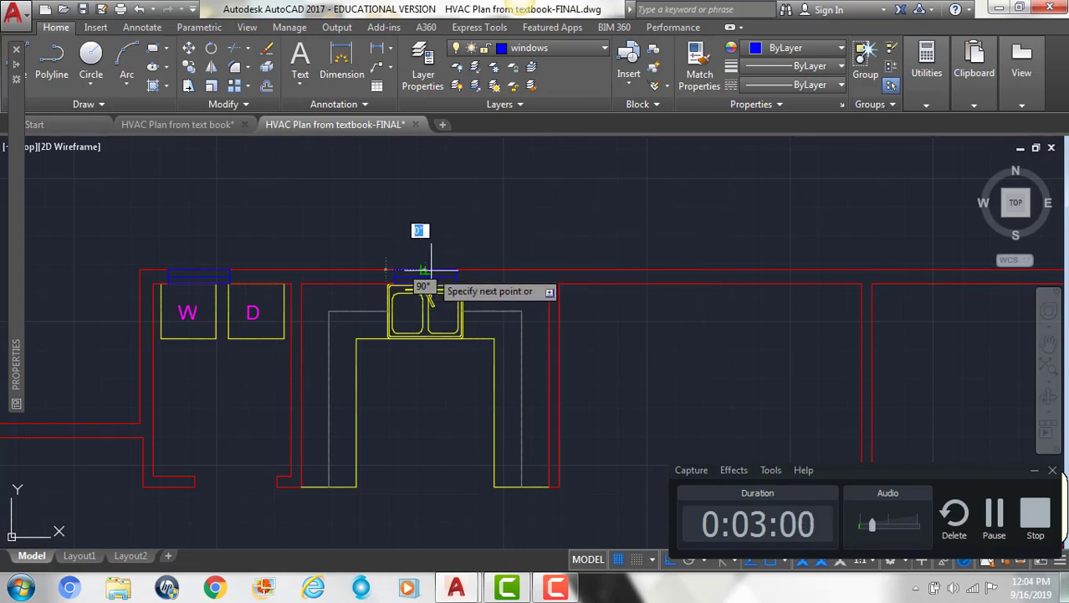
{"action": "left_click", "coordinate": [680, 270]}
{"action": "key", "text": "Return"}
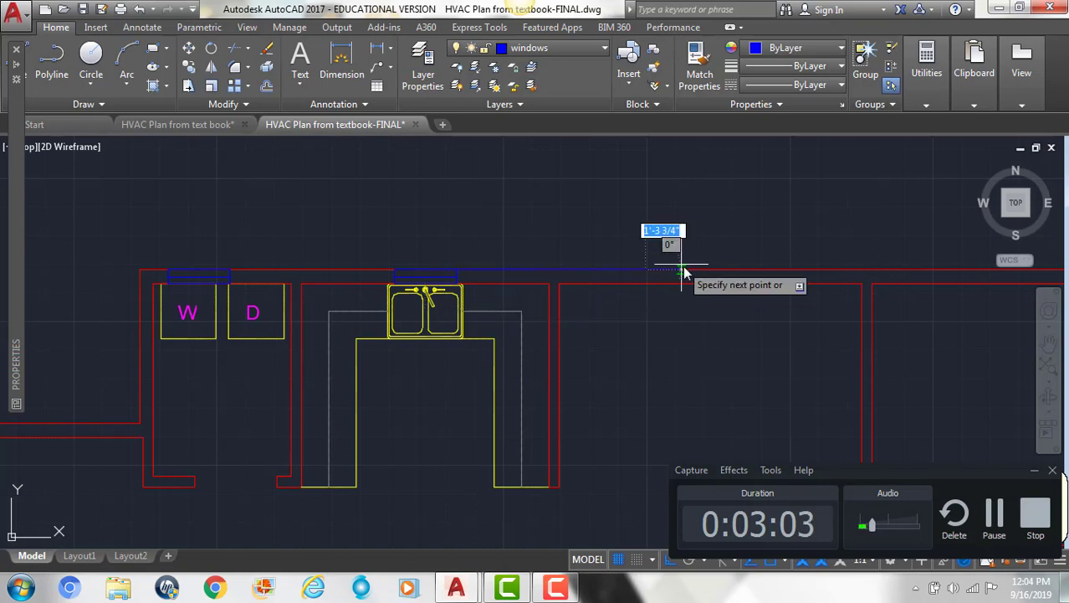
- Copy the 2'-10 window by its upper side's midpoint onto the guide line's end in the upper wall right of the kitchen
{"action": "scroll", "coordinate": [791, 250], "scroll_direction": "down", "scroll_amount": 5}
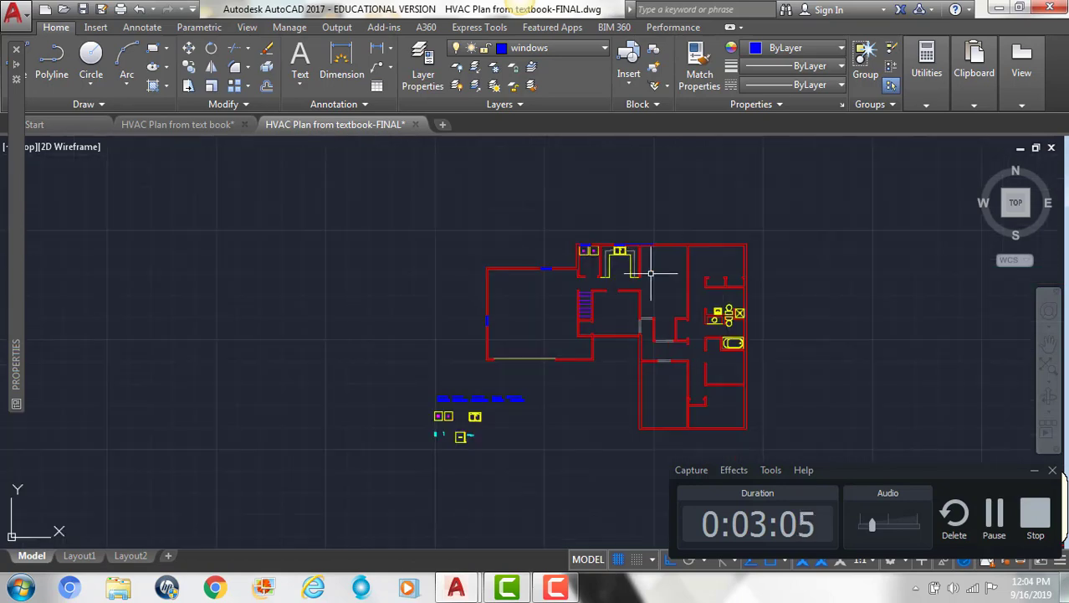
{"action": "scroll", "coordinate": [446, 430], "scroll_direction": "up", "scroll_amount": 6}
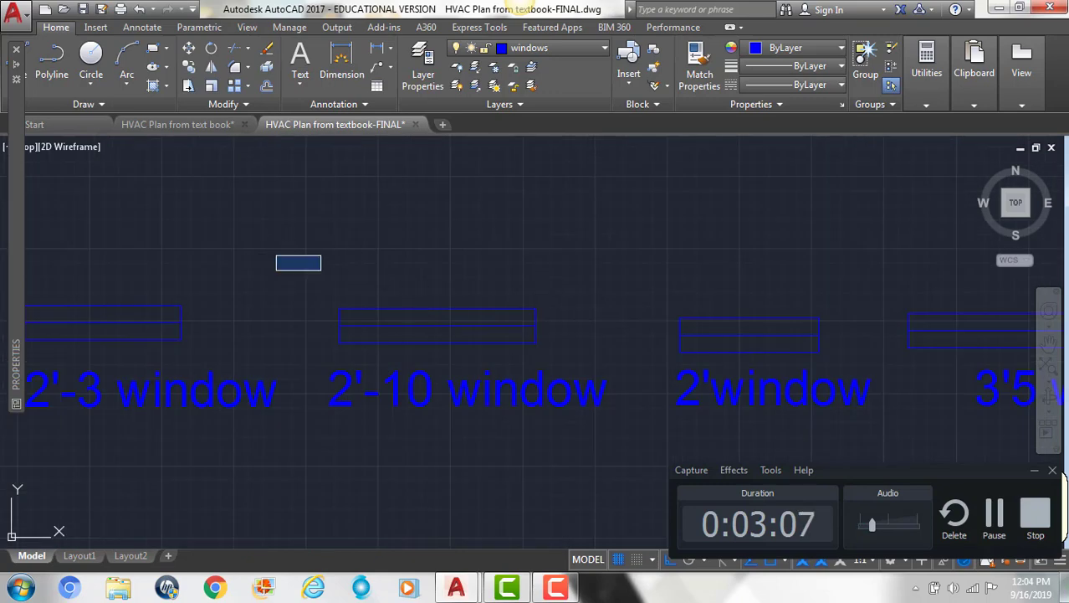
{"action": "left_click", "coordinate": [277, 254]}
{"action": "left_click", "coordinate": [596, 366]}
{"action": "type", "text": "co"}
{"action": "key", "text": "Return"}
{"action": "left_click", "coordinate": [437, 309]}
{"action": "scroll", "coordinate": [490, 439], "scroll_direction": "down", "scroll_amount": 5}
{"action": "scroll", "coordinate": [637, 294], "scroll_direction": "up", "scroll_amount": 5}
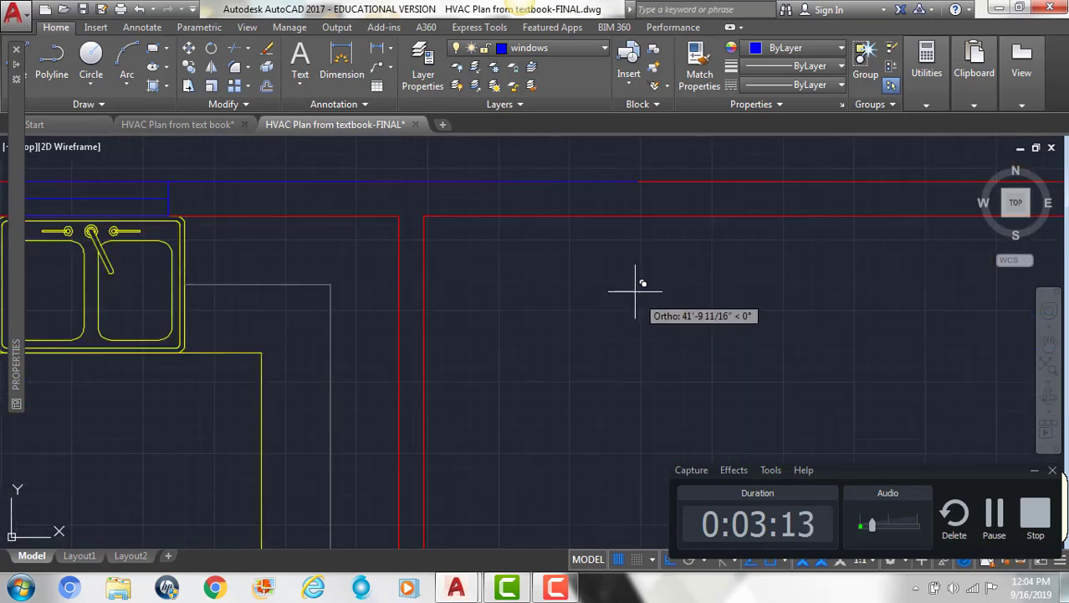
{"action": "left_click", "coordinate": [640, 194]}
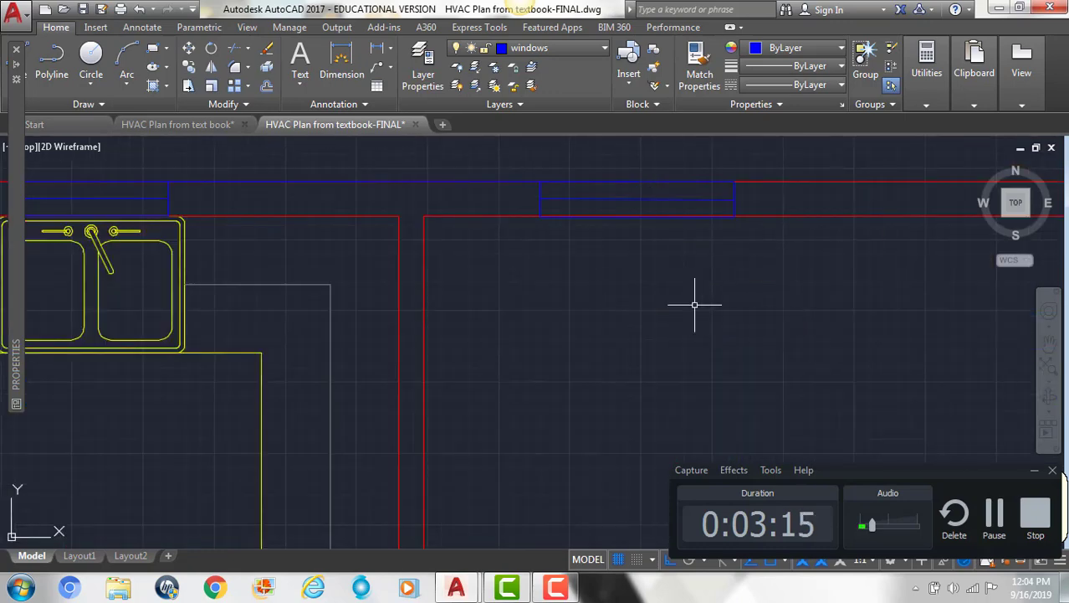
- Copy the placed 2'-10 window twice to the right, end to end along the upper wall, and delete the guide line
{"action": "middle_click_drag", "start_coordinate": [611, 212], "coordinate": [547, 279]}
{"action": "left_click", "coordinate": [437, 201]}
{"action": "left_click", "coordinate": [741, 353]}
{"action": "type", "text": "co"}
{"action": "key", "text": "Return"}
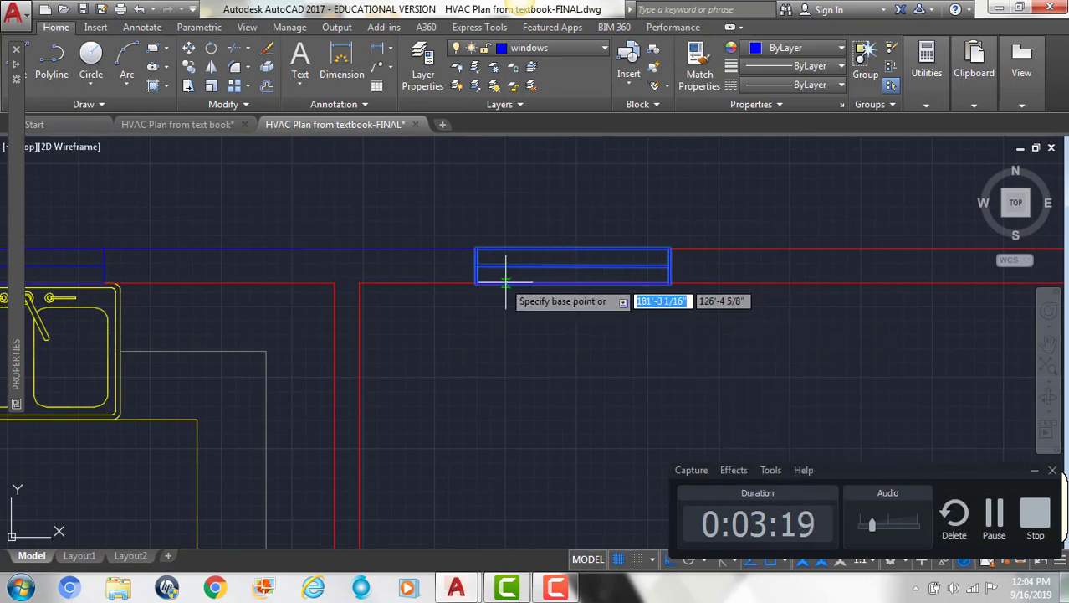
{"action": "left_click", "coordinate": [477, 266]}
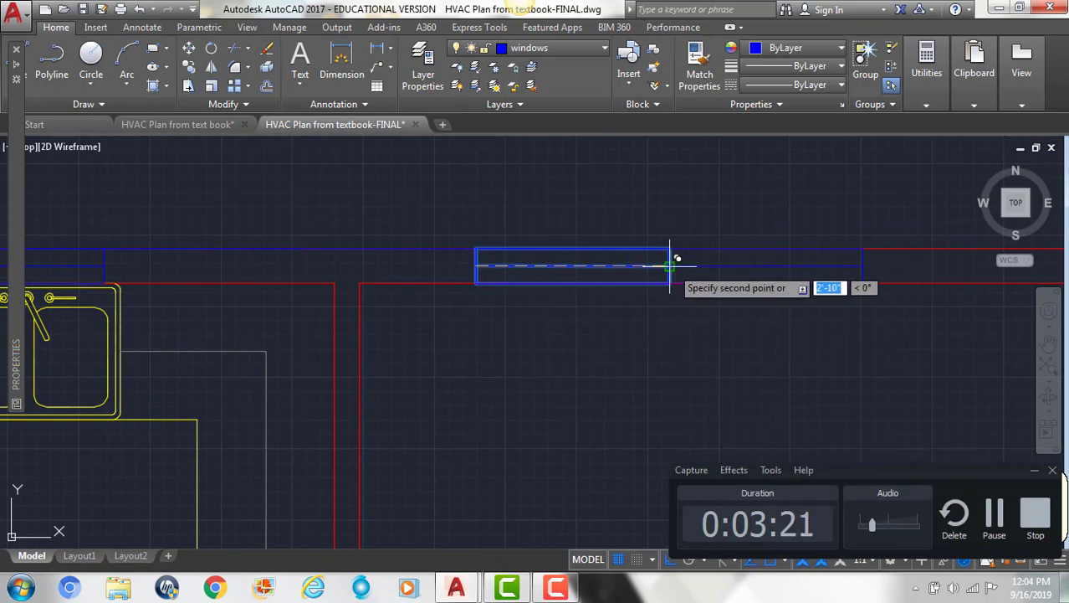
{"action": "key", "text": "Escape"}
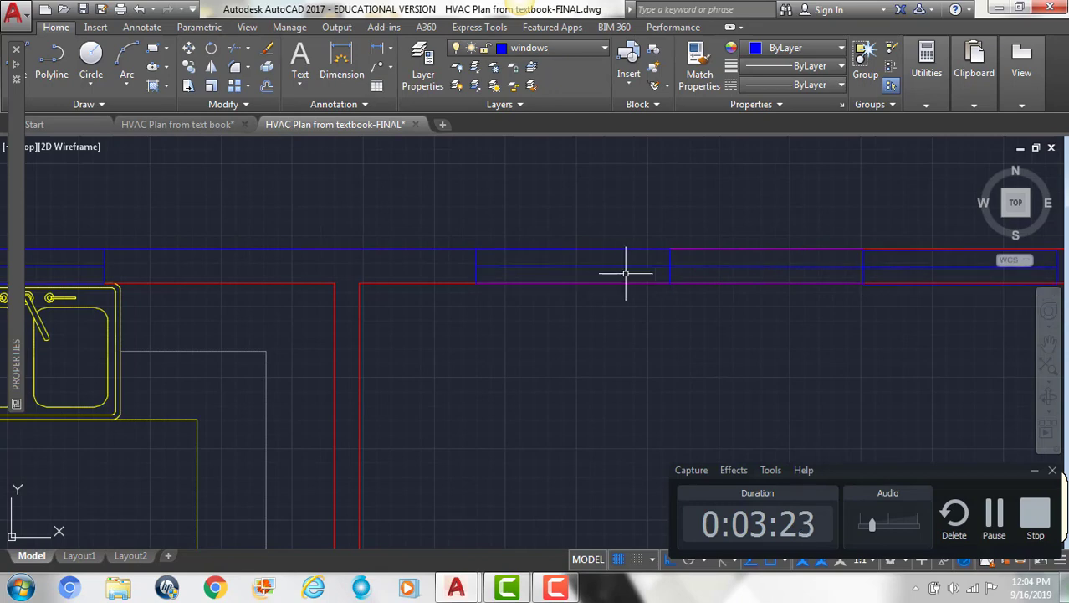
{"action": "scroll", "coordinate": [910, 323], "scroll_direction": "down", "scroll_amount": 1}
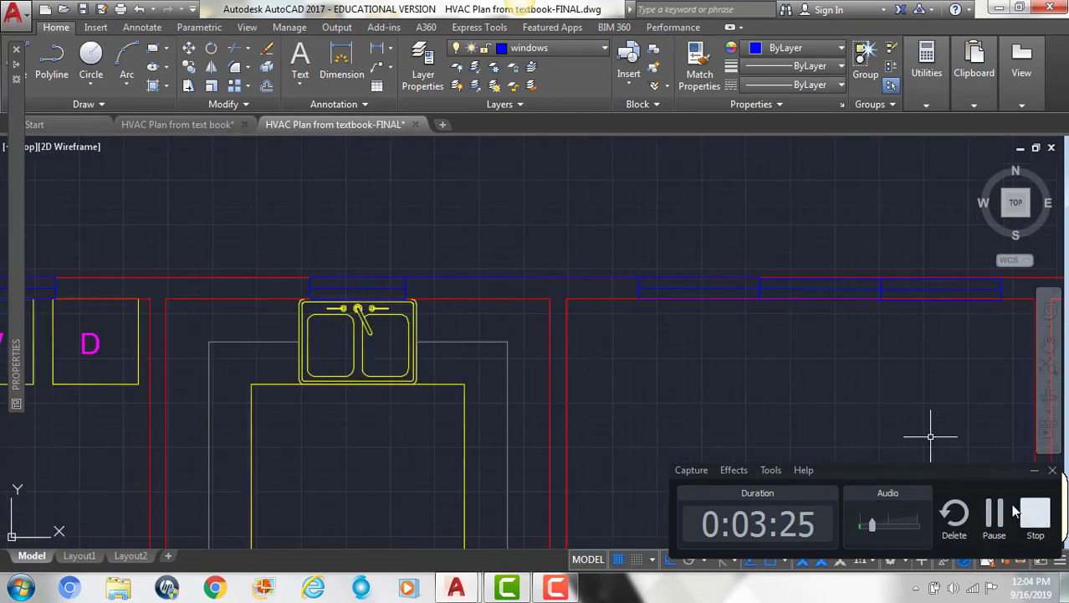
{"action": "left_click", "coordinate": [991, 516]}
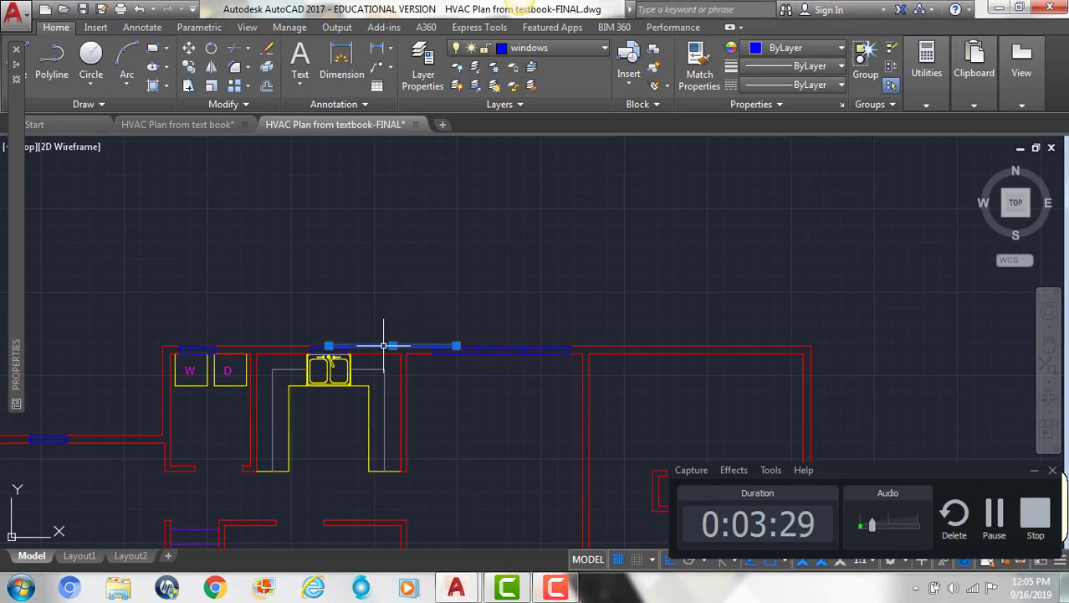
{"action": "key", "text": "Delete"}
{"action": "middle_click_drag", "start_coordinate": [777, 363], "coordinate": [709, 328]}
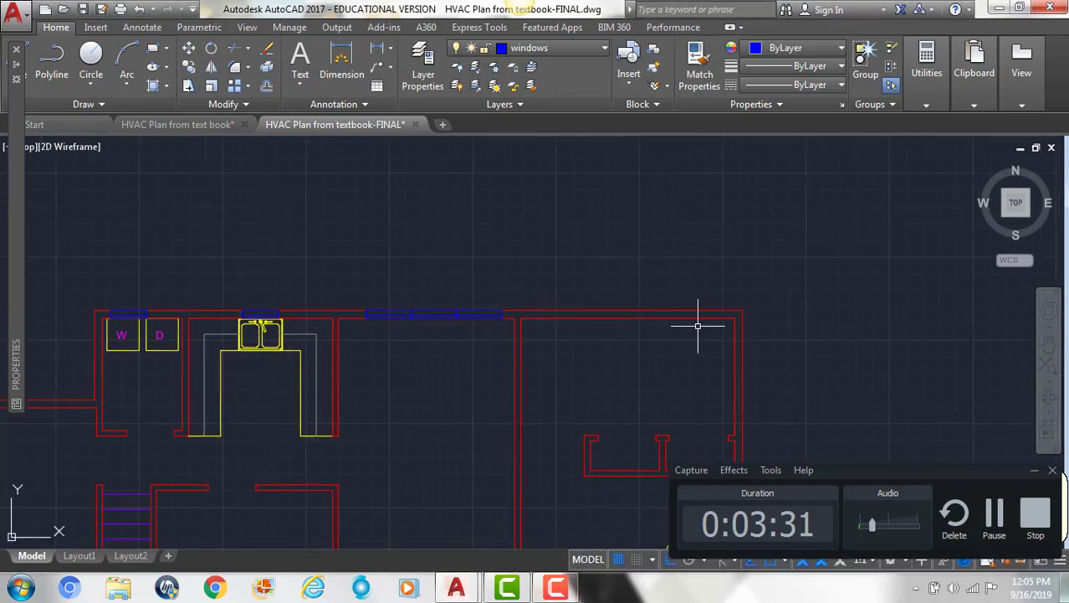
{"action": "scroll", "coordinate": [700, 313], "scroll_direction": "up", "scroll_amount": 2}
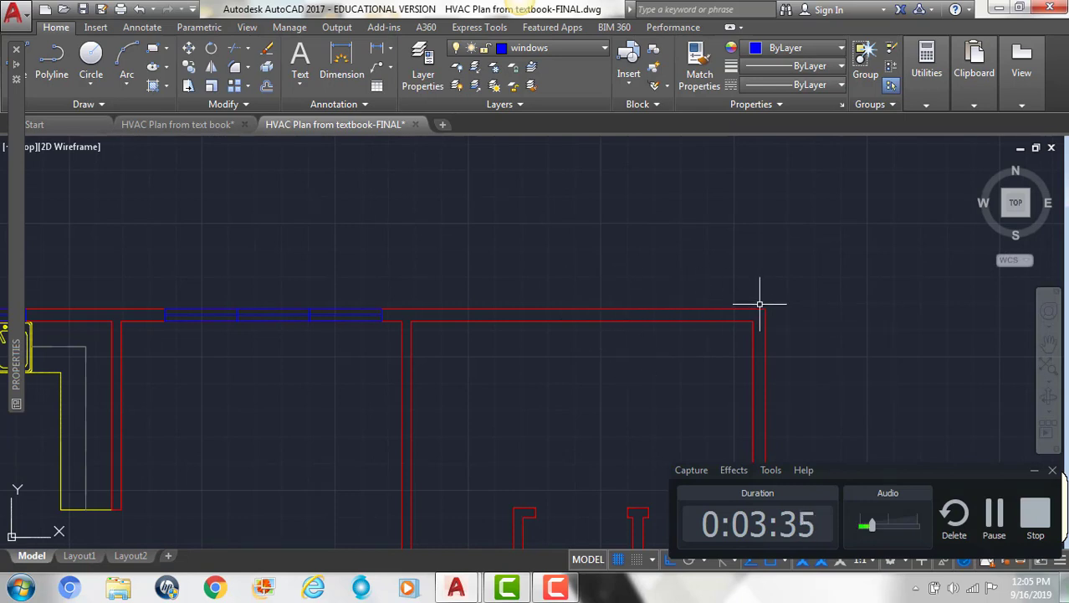
{"action": "key", "text": "Return"}
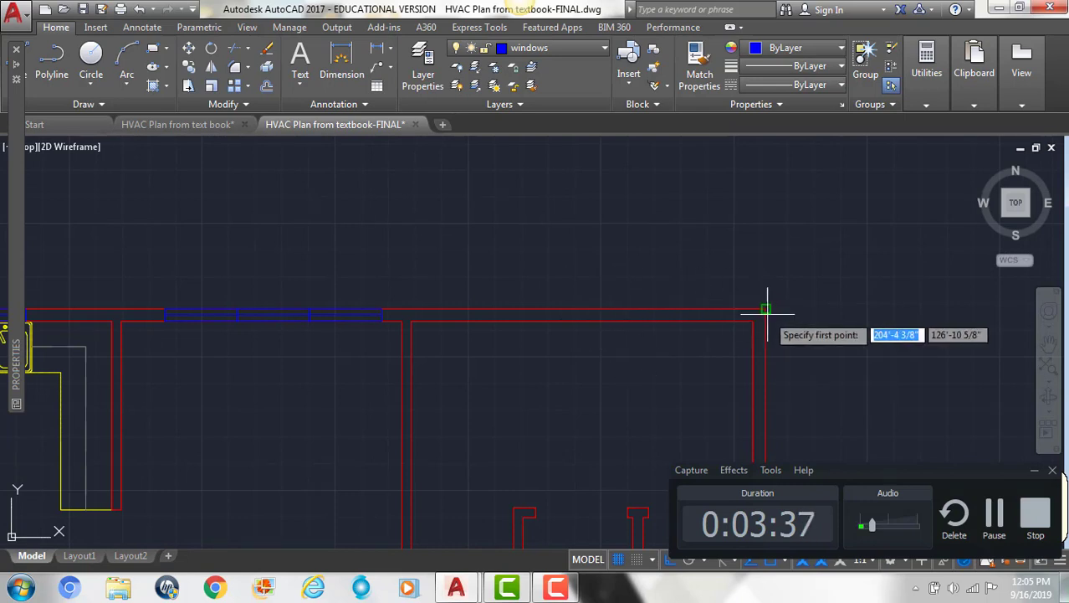
{"action": "left_click", "coordinate": [766, 309]}
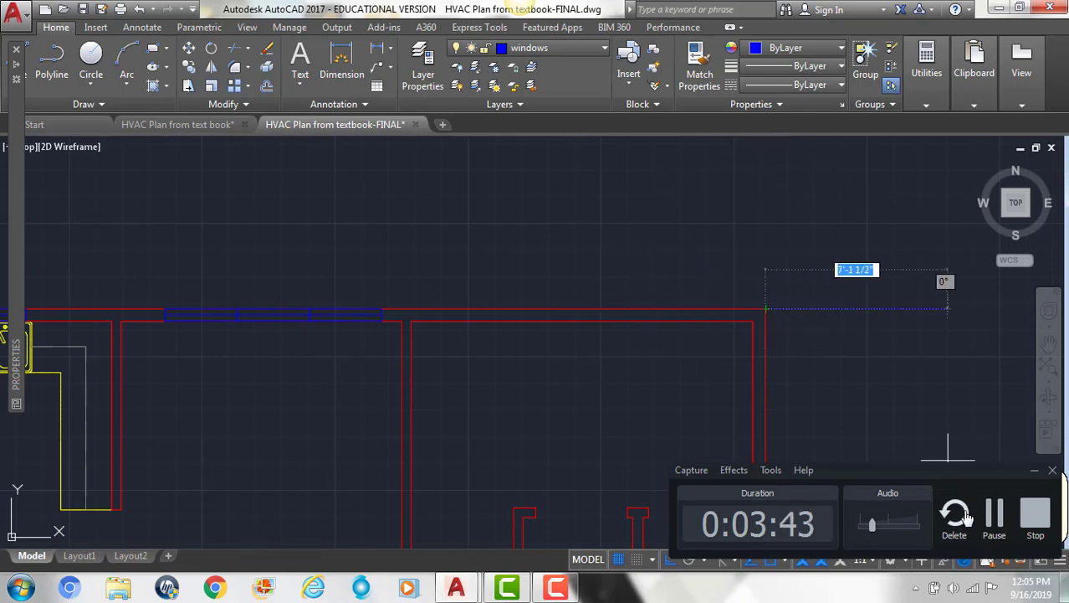
{"action": "left_click", "coordinate": [980, 522]}
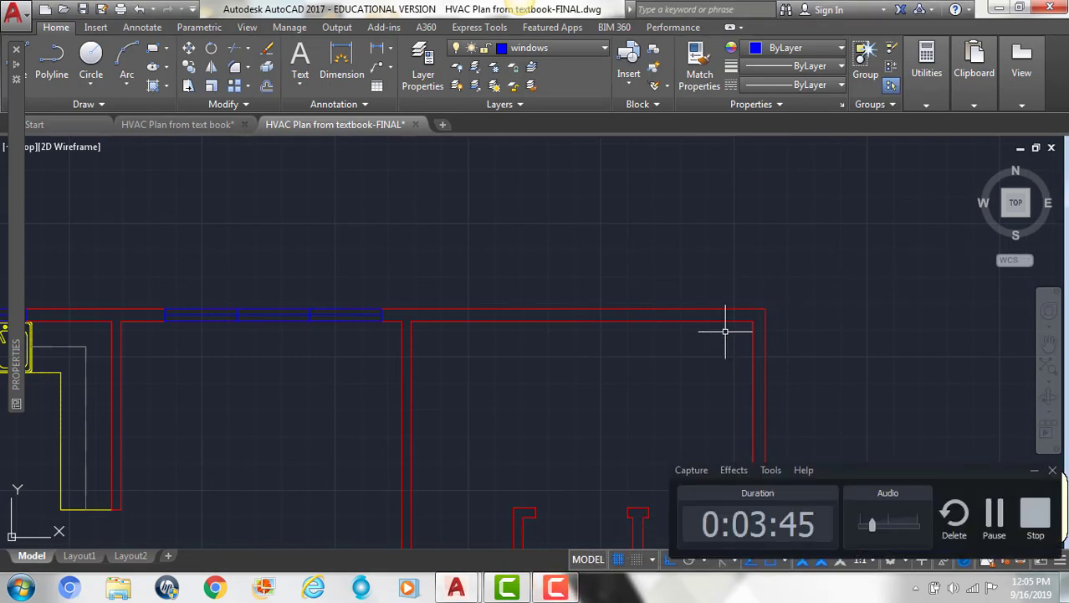
- Draw a 6'4" horizontal guide line leftward along the upper wall from the plan's outer upper-right corner
{"action": "key", "text": "Return"}
{"action": "left_click", "coordinate": [766, 310]}
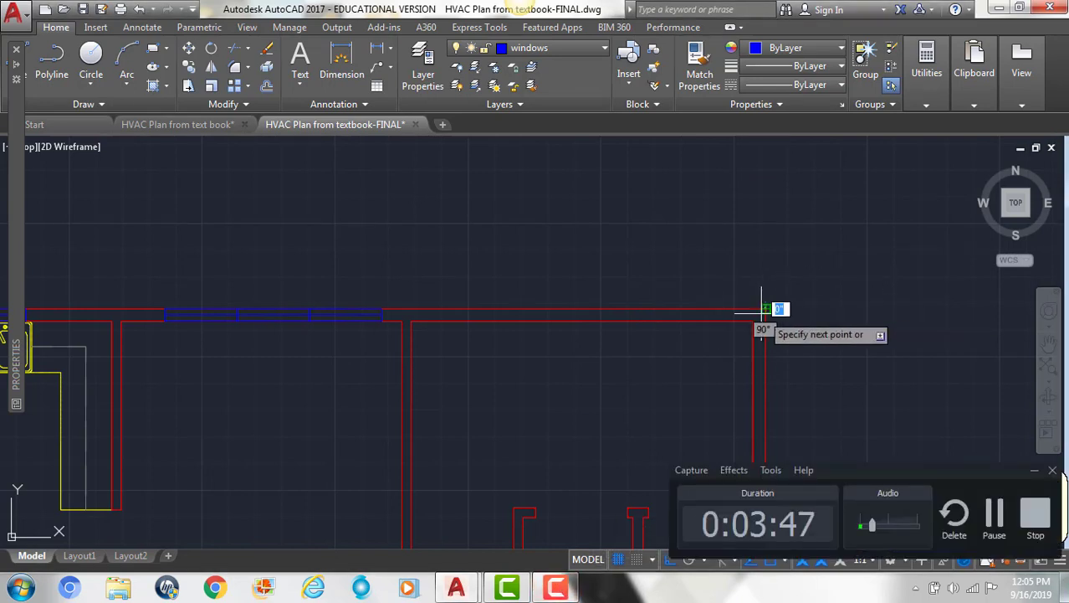
{"action": "type", "text": "6"}
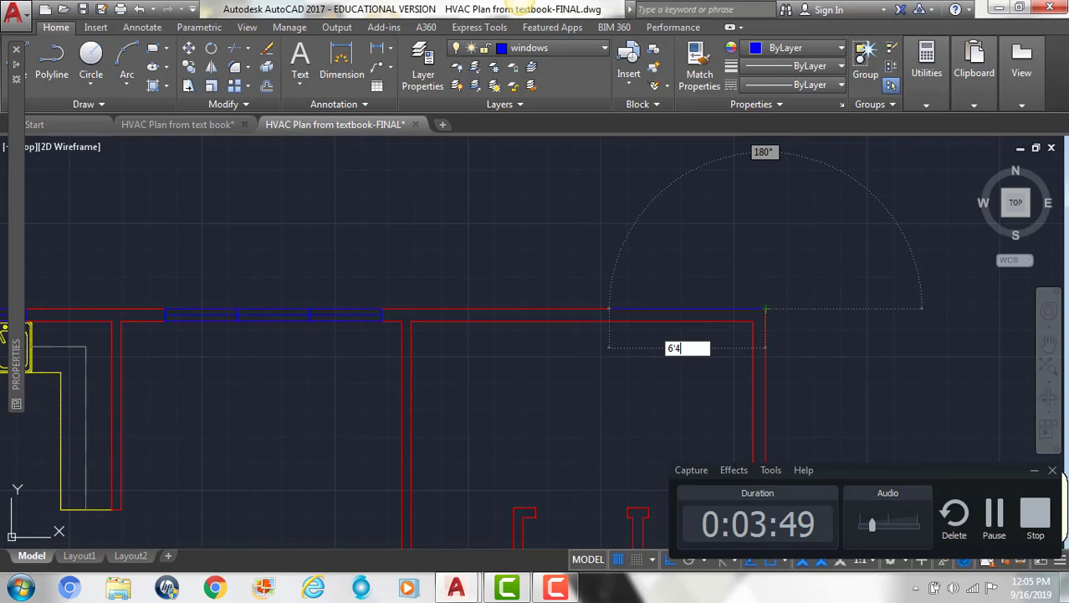
{"action": "type", "text": "'4"}
{"action": "key", "text": "Return"}
{"action": "key", "text": "Return"}
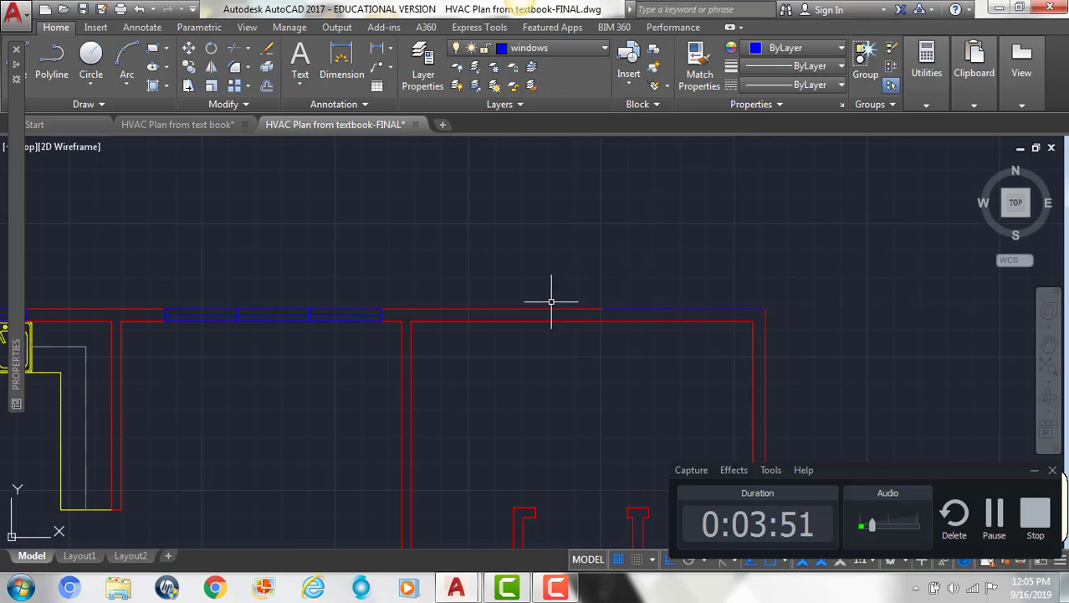
{"action": "scroll", "coordinate": [602, 303], "scroll_direction": "down", "scroll_amount": 3}
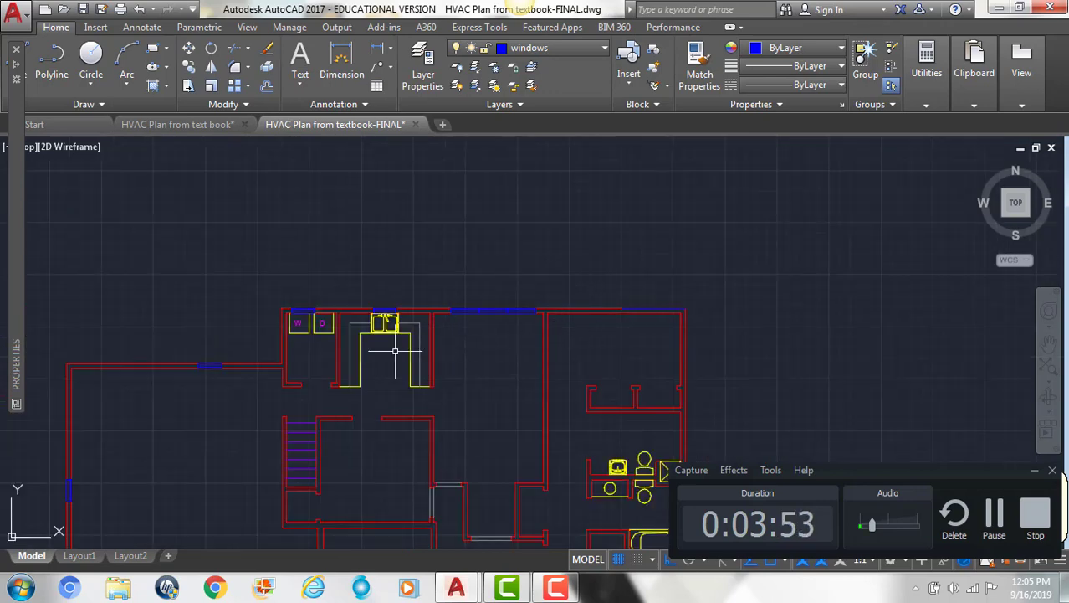
{"action": "scroll", "coordinate": [155, 385], "scroll_direction": "up", "scroll_amount": 2}
{"action": "left_click", "coordinate": [185, 344]}
{"action": "left_click", "coordinate": [371, 394]}
{"action": "key", "text": "Escape"}
{"action": "left_click", "coordinate": [201, 321]}
{"action": "left_click", "coordinate": [334, 412]}
{"action": "key", "text": "BackSpace"}
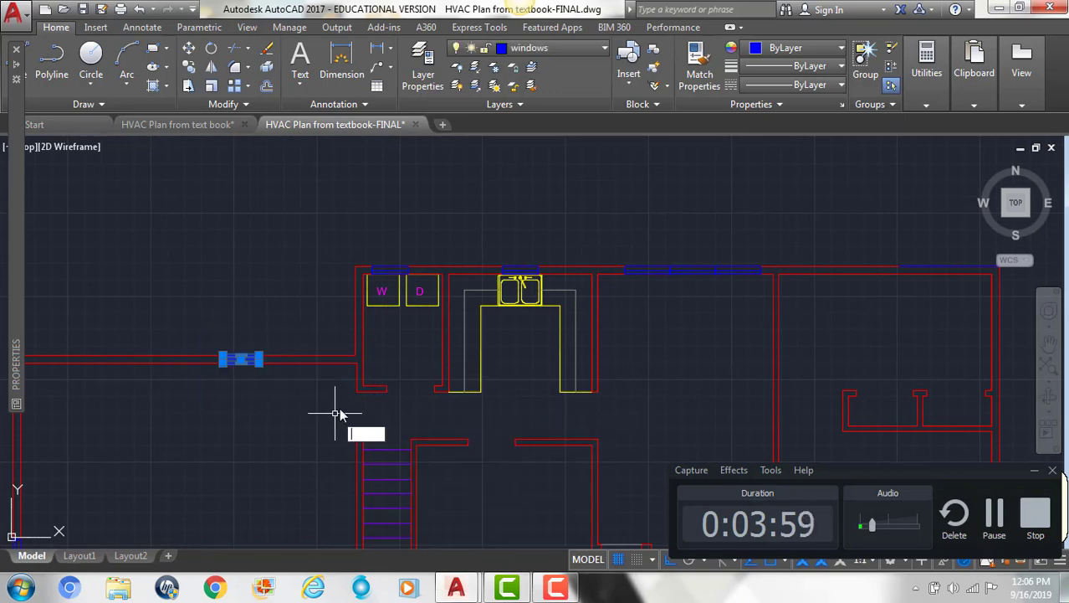
{"action": "key", "text": "Escape"}
- Copy the window in the garage's upper wall by its upper side's midpoint onto the guide line's left end in the upper-right room
{"action": "scroll", "coordinate": [326, 362], "scroll_direction": "down", "scroll_amount": 4}
{"action": "scroll", "coordinate": [228, 375], "scroll_direction": "up", "scroll_amount": 6}
{"action": "left_click", "coordinate": [200, 345]}
{"action": "left_click", "coordinate": [312, 395]}
{"action": "type", "text": "co"}
{"action": "key", "text": "Return"}
{"action": "left_click", "coordinate": [256, 398]}
{"action": "scroll", "coordinate": [251, 419], "scroll_direction": "down", "scroll_amount": 5}
{"action": "scroll", "coordinate": [381, 354], "scroll_direction": "up", "scroll_amount": 10}
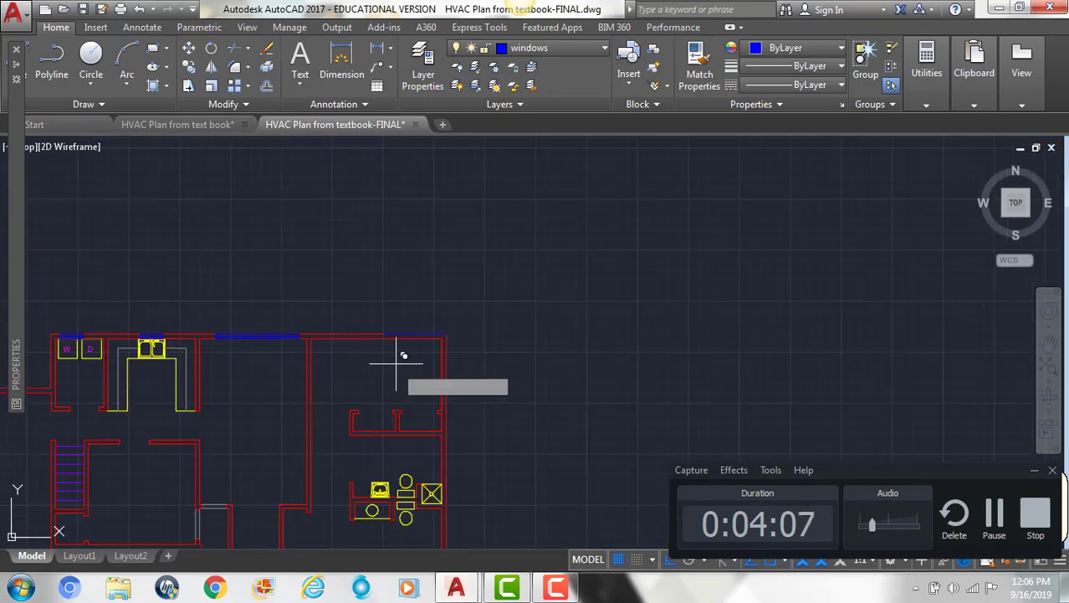
{"action": "left_click", "coordinate": [346, 233]}
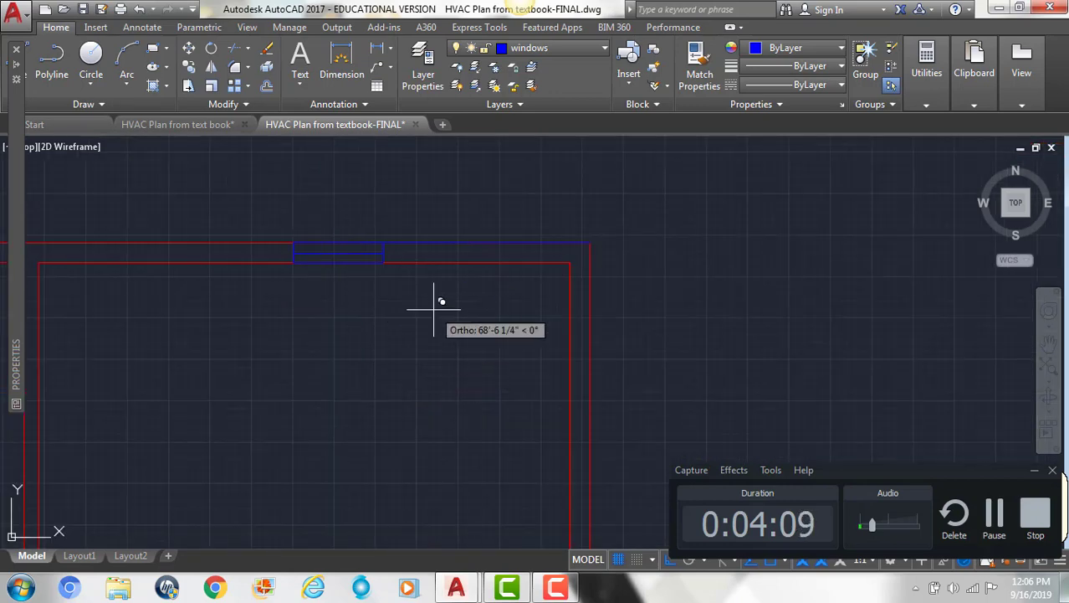
{"action": "left_click", "coordinate": [502, 246]}
{"action": "left_click", "coordinate": [502, 259]}
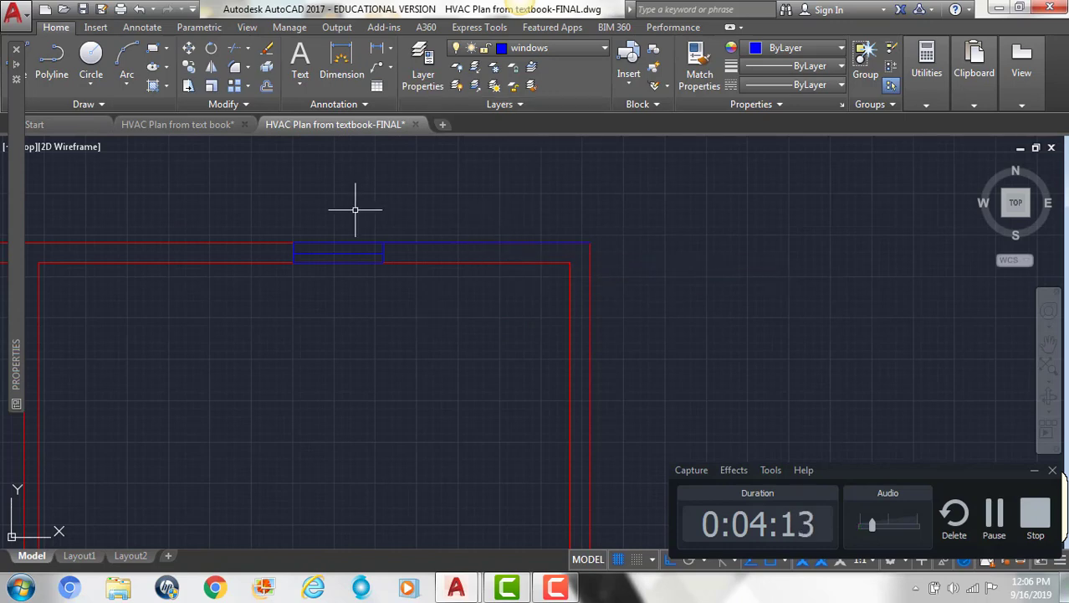
- Delete the horizontal guide line between the copied window and the upper-right corner
{"action": "left_click", "coordinate": [306, 211]}
{"action": "left_click", "coordinate": [657, 265]}
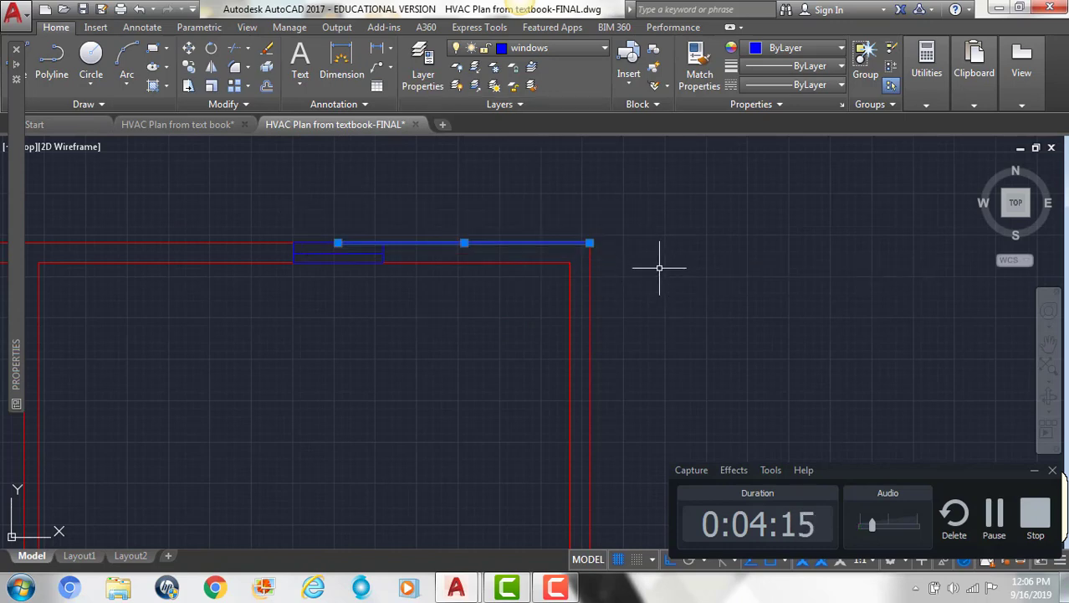
{"action": "key", "text": "Escape"}
{"action": "left_click", "coordinate": [1064, 586]}
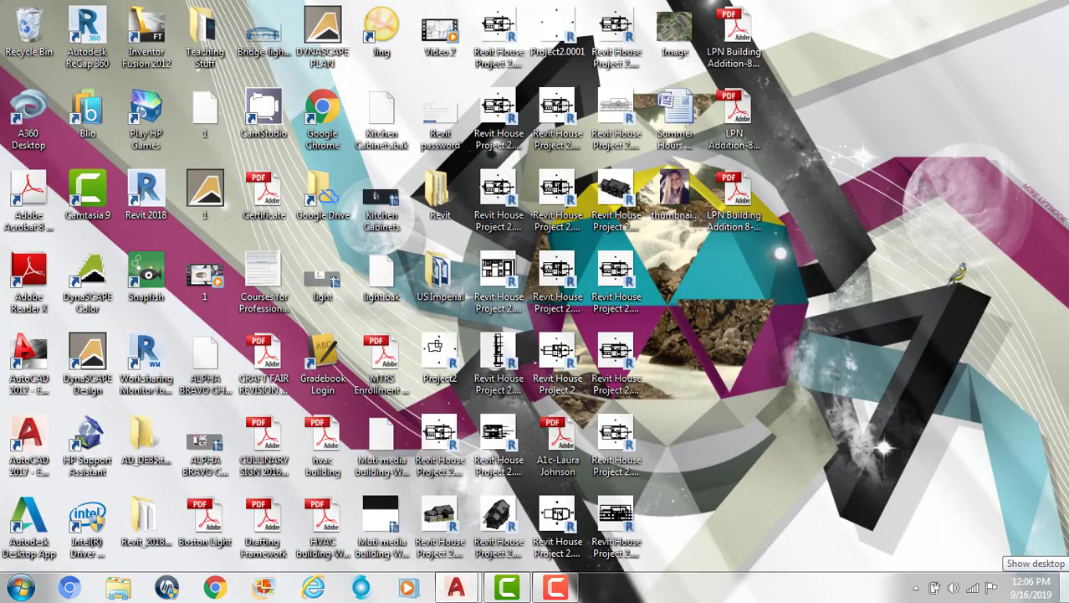
{"action": "left_click", "coordinate": [1064, 585]}
- Draw a 6' vertical guide line down the right exterior wall from the plan's outer upper-right corner
{"action": "scroll", "coordinate": [711, 326], "scroll_direction": "up", "scroll_amount": 2}
{"action": "middle_click_drag", "start_coordinate": [712, 342], "coordinate": [753, 219]}
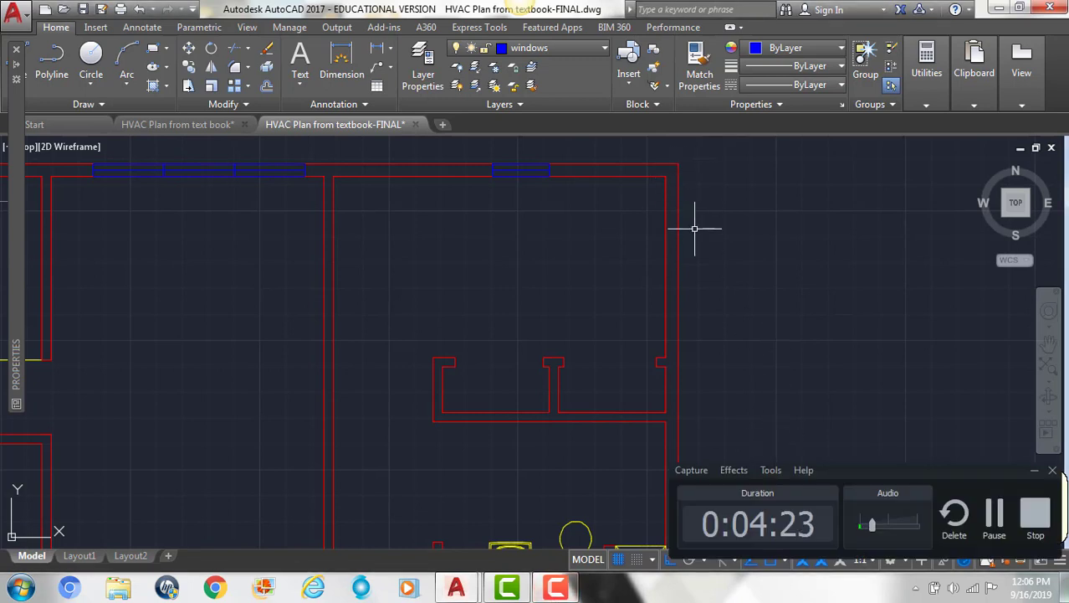
{"action": "type", "text": "l"}
{"action": "key", "text": "Return"}
{"action": "left_click", "coordinate": [679, 164]}
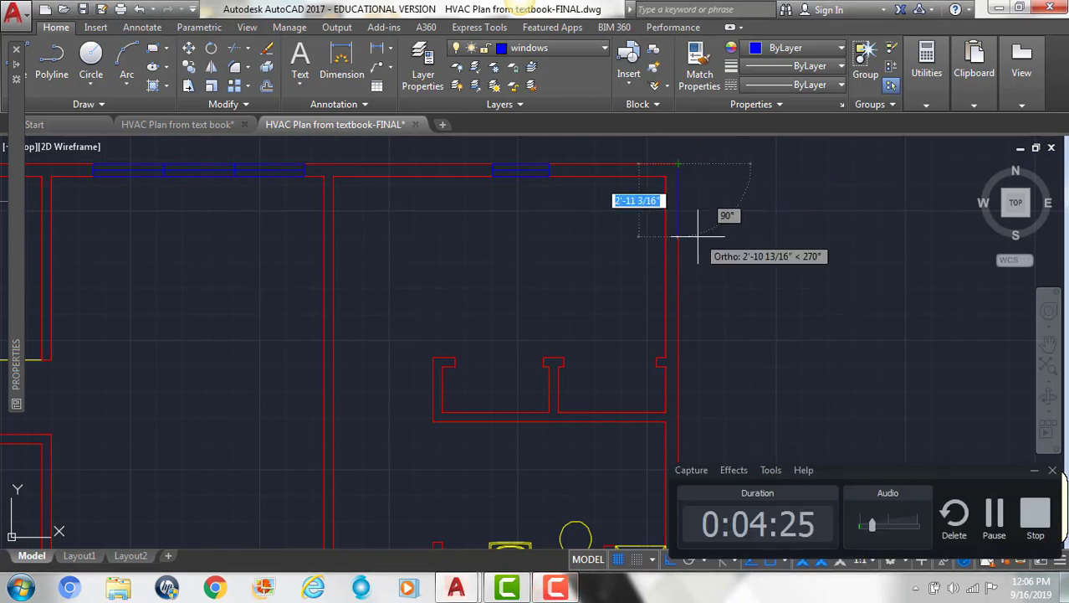
{"action": "type", "text": "6'"}
{"action": "key", "text": "Return"}
{"action": "key", "text": "Return"}
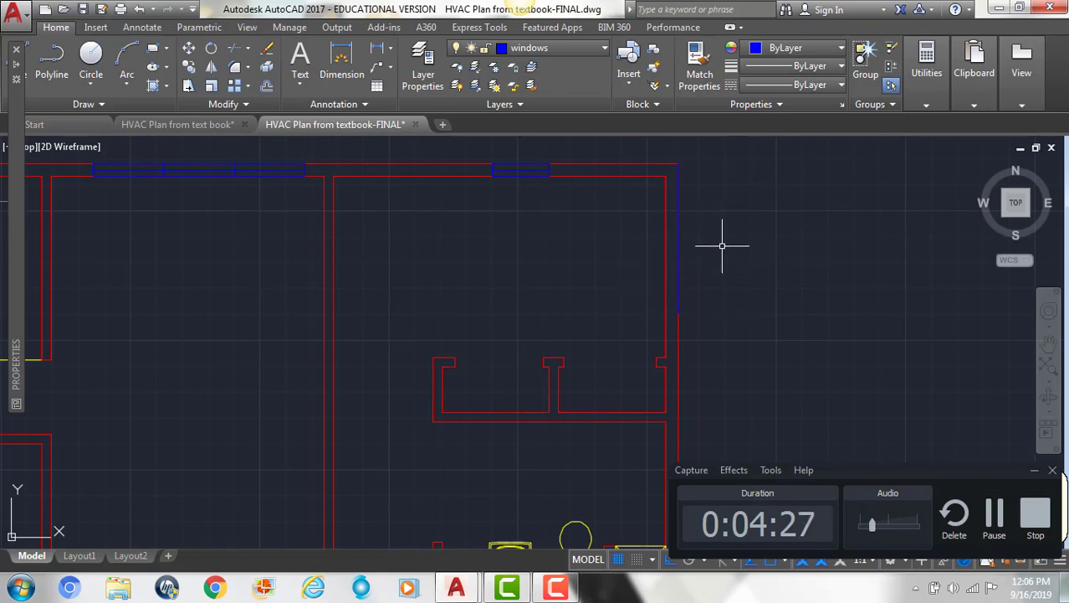
- Copy the prepared 3' window to the clipboard and paste it just outside the right exterior wall near the guide line's end
{"action": "scroll", "coordinate": [503, 220], "scroll_direction": "down", "scroll_amount": 4}
{"action": "middle_click_drag", "start_coordinate": [503, 220], "coordinate": [677, 163]}
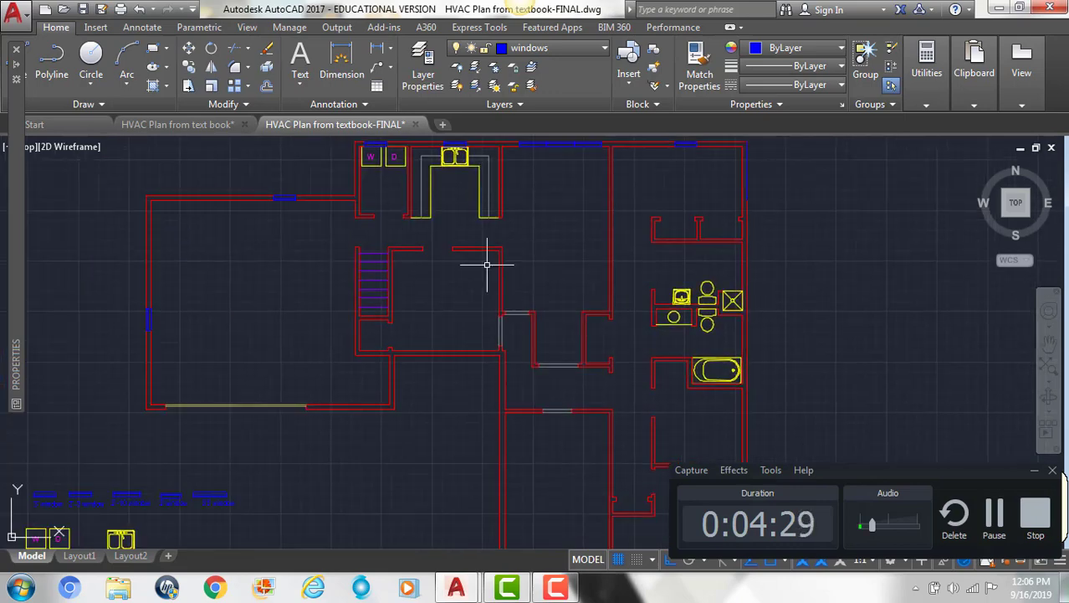
{"action": "middle_click_drag", "start_coordinate": [152, 405], "coordinate": [317, 349]}
{"action": "scroll", "coordinate": [158, 428], "scroll_direction": "up", "scroll_amount": 6}
{"action": "left_click", "coordinate": [219, 433]}
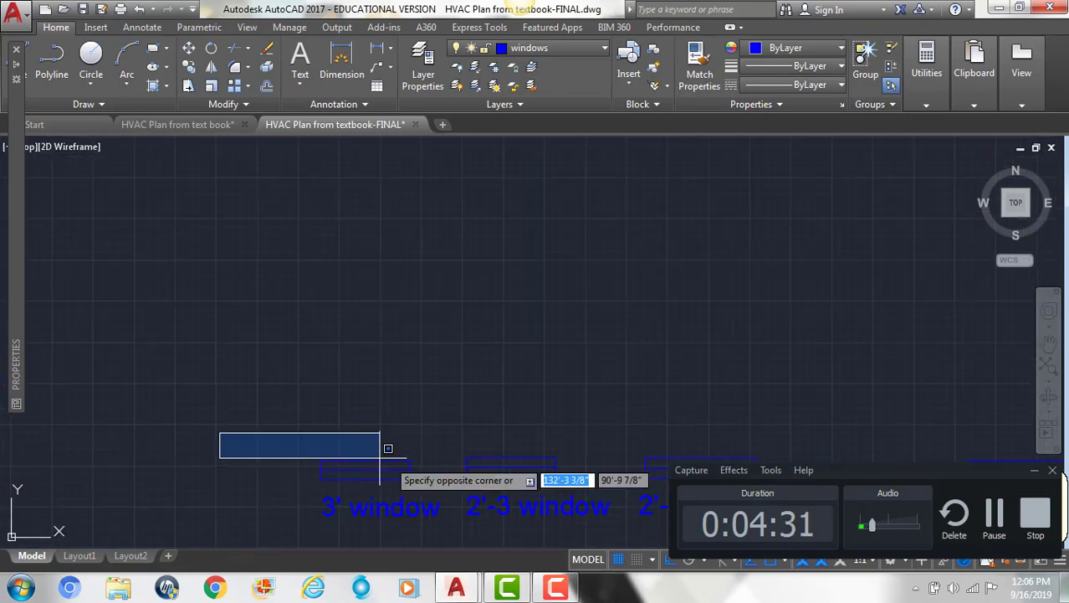
{"action": "left_click", "coordinate": [431, 491]}
{"action": "scroll", "coordinate": [200, 393], "scroll_direction": "down", "scroll_amount": 6}
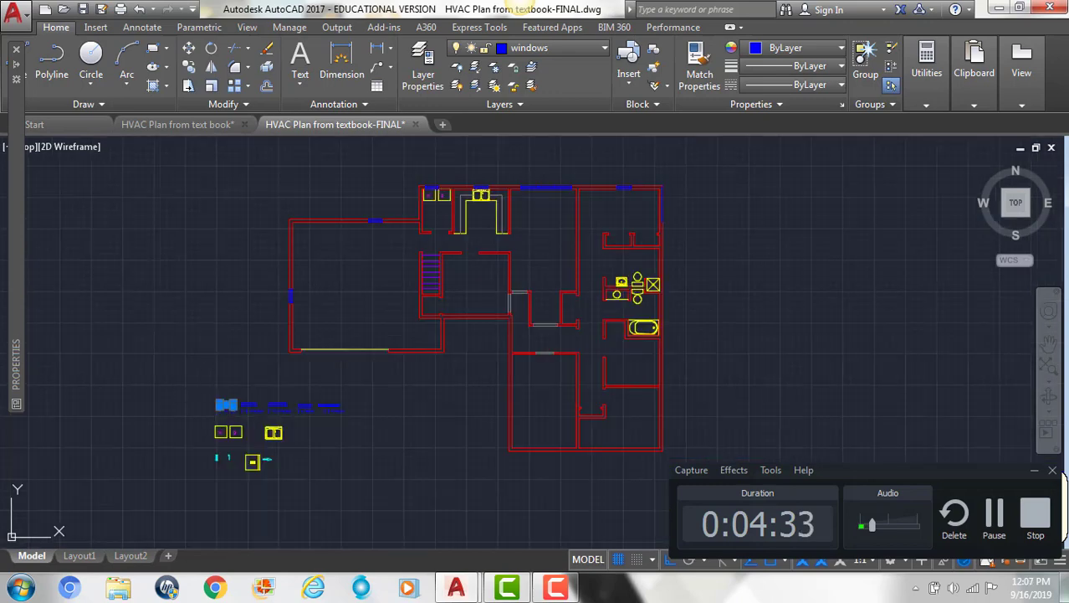
{"action": "key", "text": "ctrl+c"}
{"action": "key", "text": "ctrl+v"}
{"action": "scroll", "coordinate": [713, 209], "scroll_direction": "up", "scroll_amount": 6}
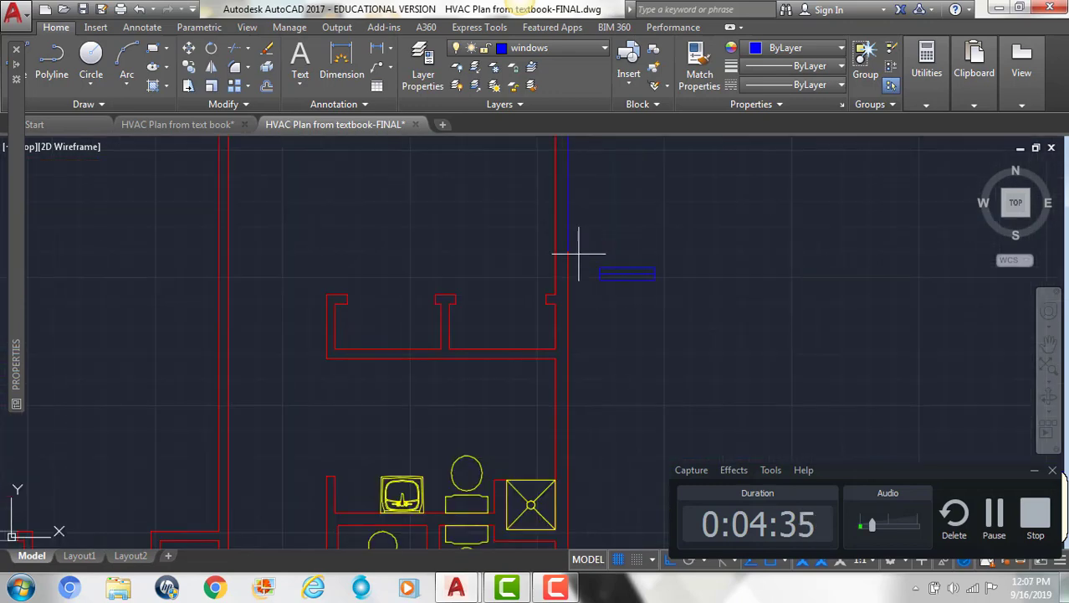
{"action": "left_click", "coordinate": [578, 252]}
- Rotate the pasted 3' window 90° so it runs parallel to the right exterior wall
{"action": "type", "text": "ro"}
{"action": "key", "text": "Return"}
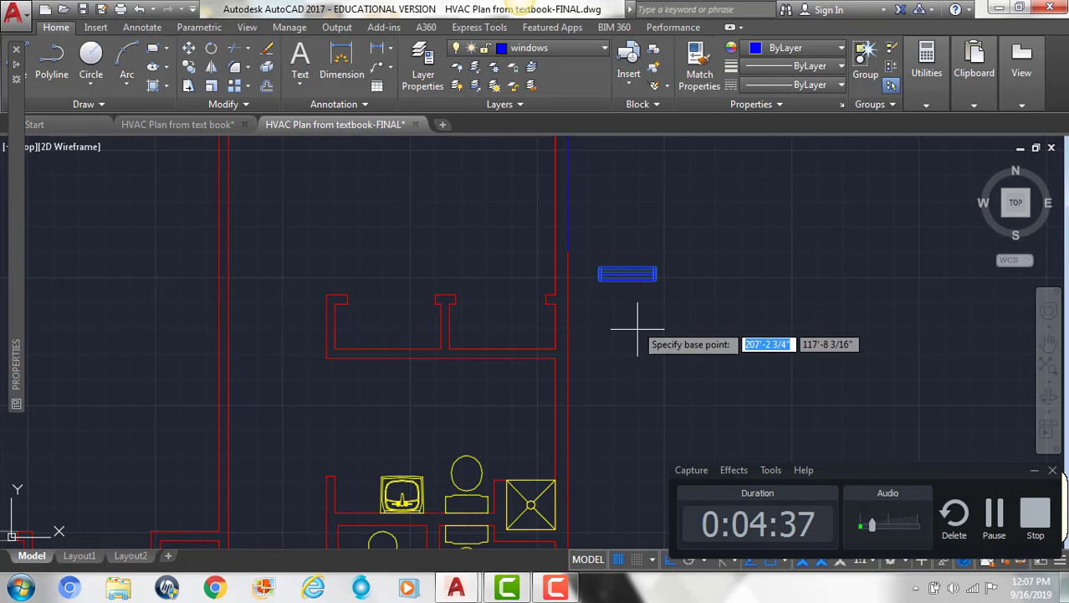
{"action": "left_click", "coordinate": [627, 273]}
{"action": "left_click", "coordinate": [623, 224]}
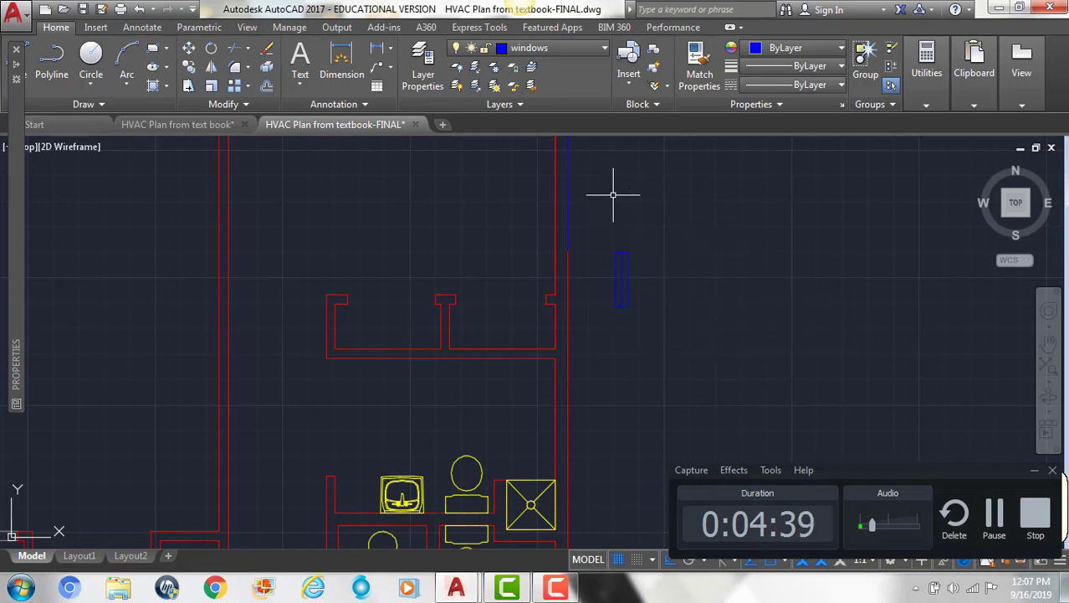
- Move the rotated 3' window by its right side's midpoint onto the guide line's lower end and delete the guide line
{"action": "left_click", "coordinate": [595, 228]}
{"action": "left_click", "coordinate": [676, 361]}
{"action": "key", "text": "Return"}
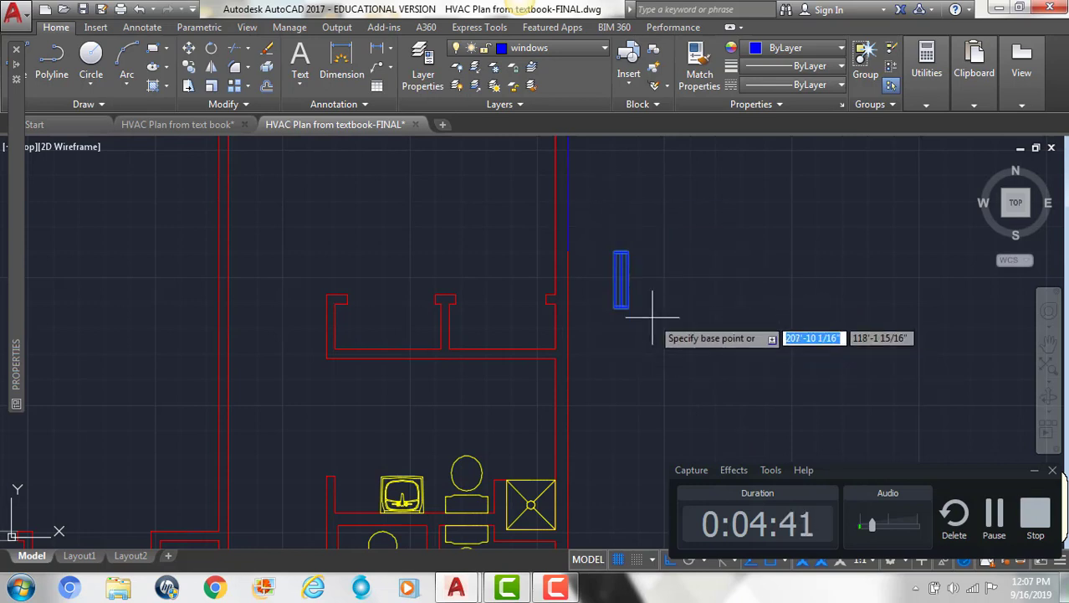
{"action": "left_click", "coordinate": [621, 254]}
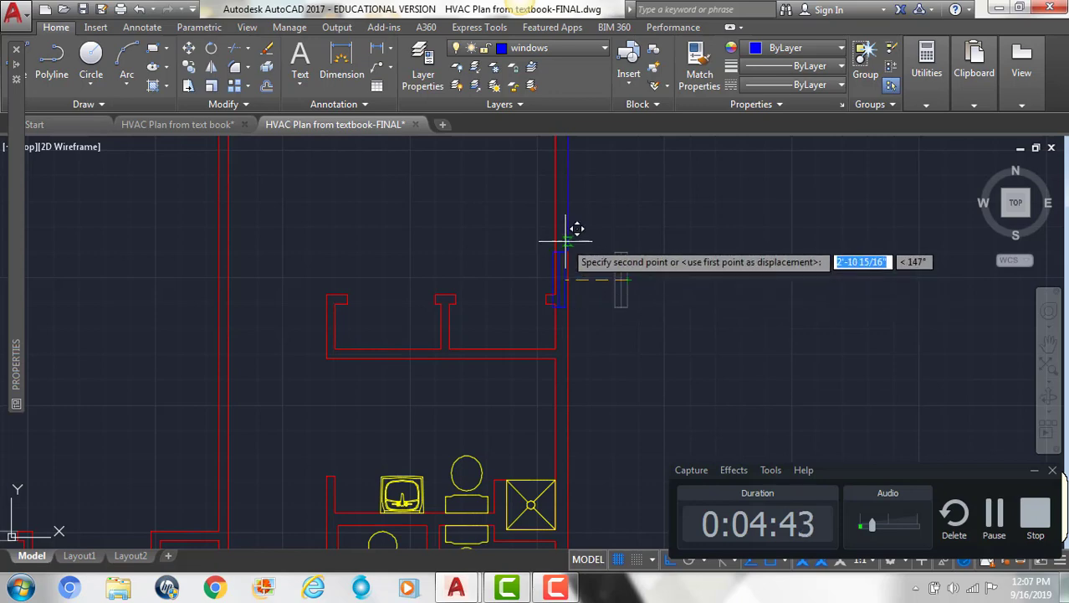
{"action": "left_click", "coordinate": [566, 245]}
{"action": "left_click", "coordinate": [568, 215]}
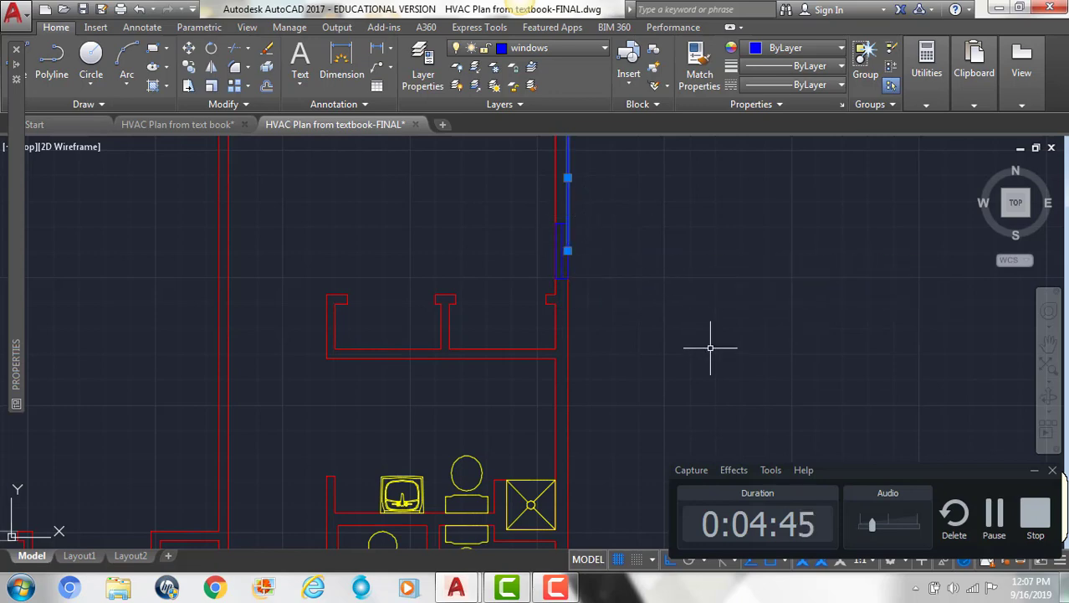
{"action": "scroll", "coordinate": [712, 340], "scroll_direction": "down", "scroll_amount": 2}
{"action": "middle_click_drag", "start_coordinate": [712, 340], "coordinate": [653, 308]}
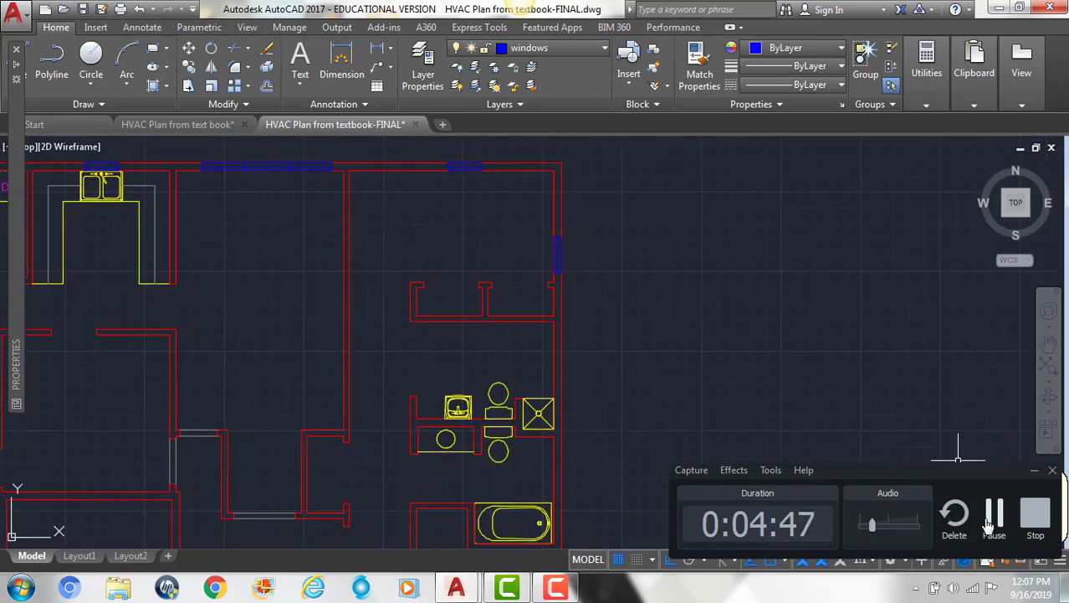
{"action": "left_click", "coordinate": [993, 519]}
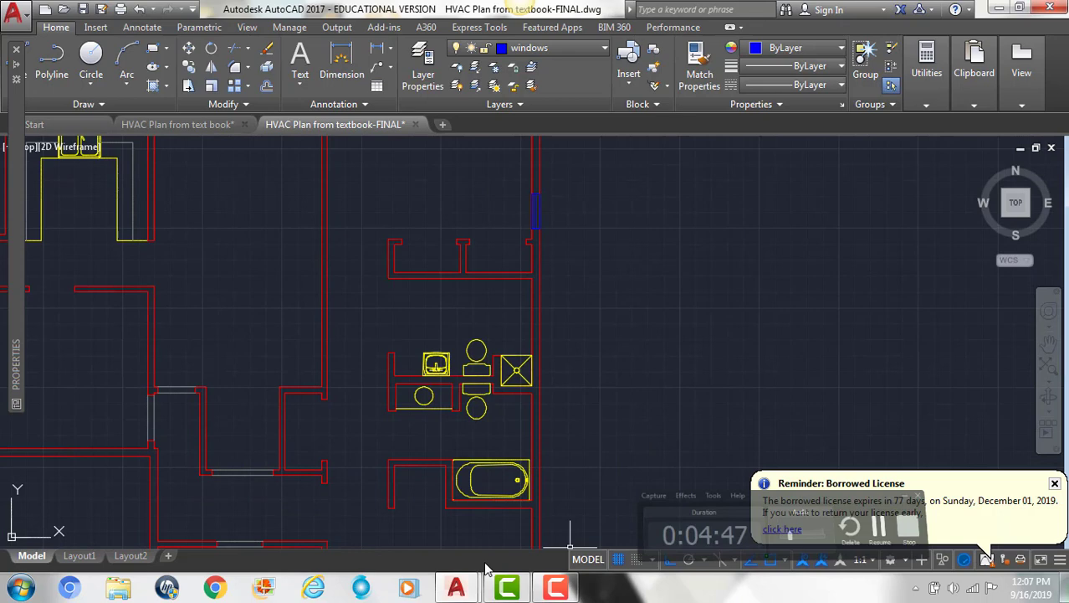
- Draw an 8' vertical guide line down the right exterior wall from the outer midpoint of the upper-right room's side window
{"action": "scroll", "coordinate": [724, 251], "scroll_direction": "down", "scroll_amount": 2}
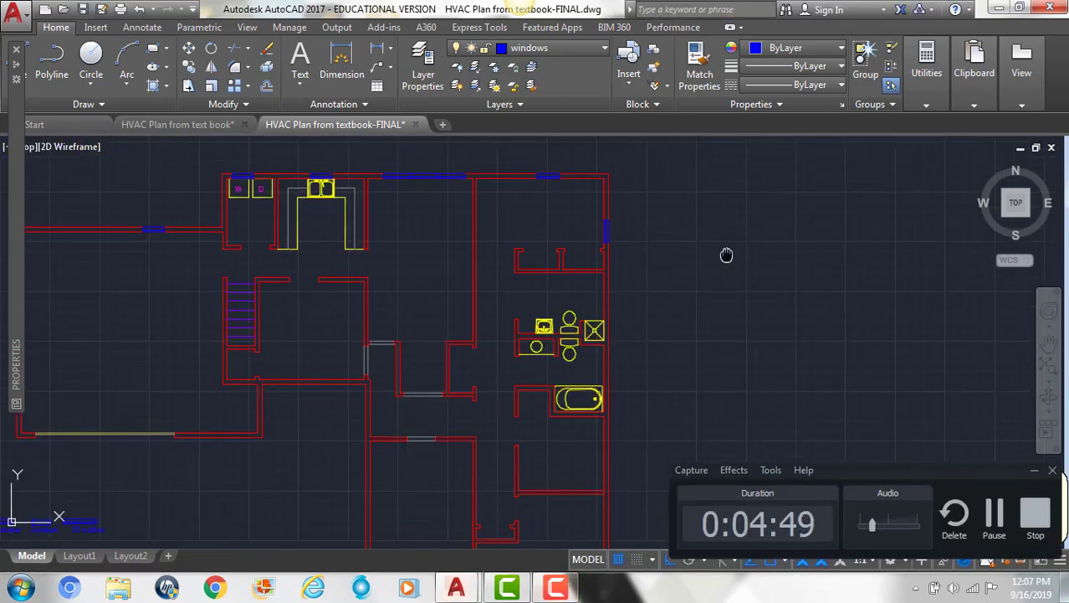
{"action": "key", "text": "Return"}
{"action": "left_click", "coordinate": [608, 176]}
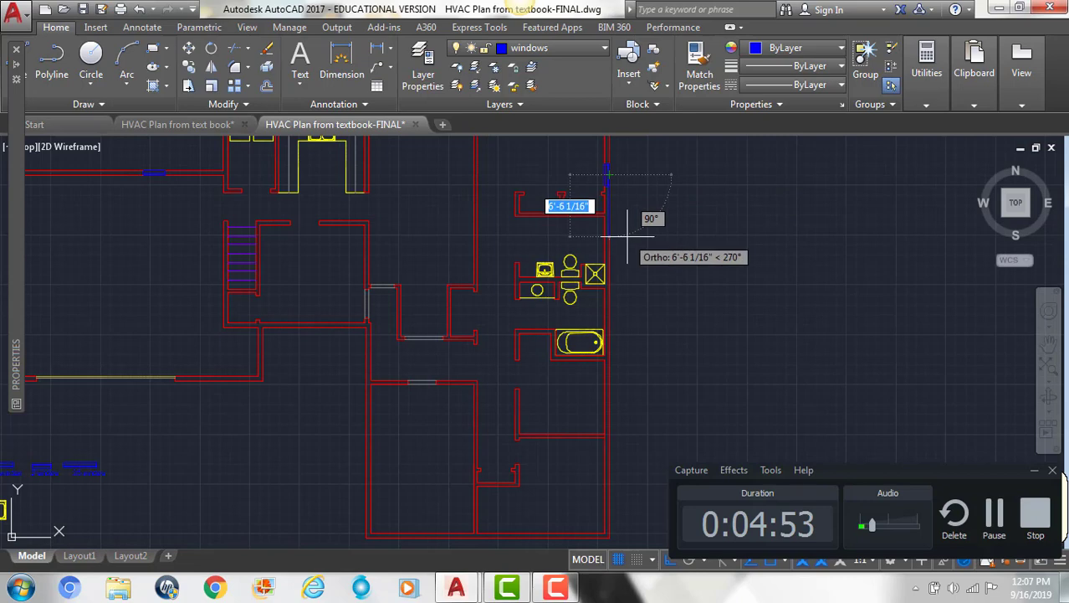
{"action": "type", "text": "8"}
{"action": "key", "text": "Return"}
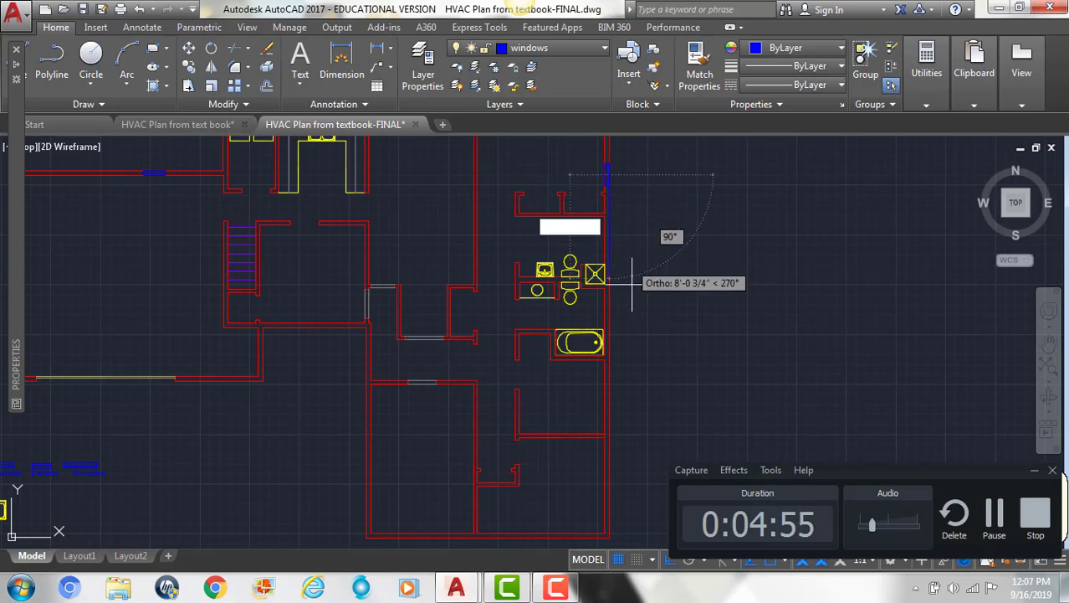
{"action": "key", "text": "Return"}
- Copy the prepared 2'-3 window to the clipboard and paste it outside the right exterior wall beside the bathroom shower
{"action": "scroll", "coordinate": [627, 248], "scroll_direction": "up", "scroll_amount": 2}
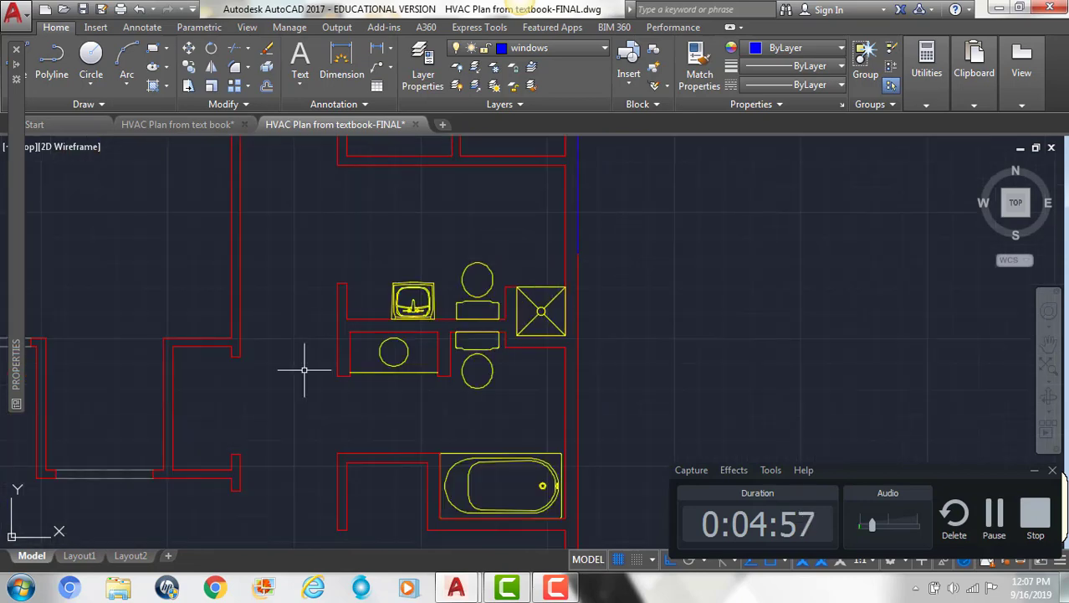
{"action": "scroll", "coordinate": [317, 349], "scroll_direction": "down", "scroll_amount": 5}
{"action": "scroll", "coordinate": [358, 347], "scroll_direction": "up", "scroll_amount": 10}
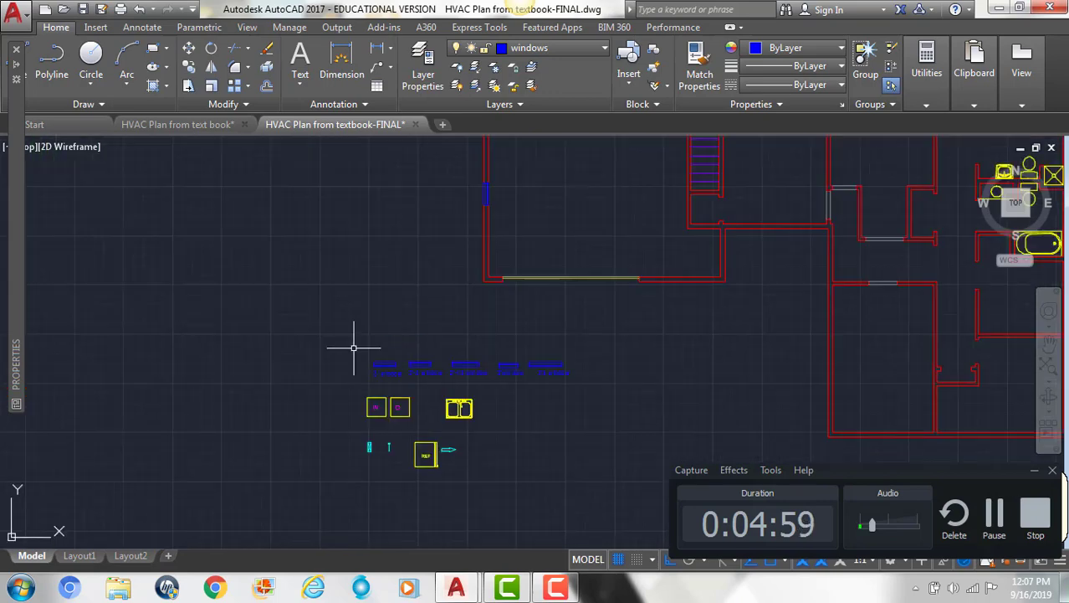
{"action": "left_click", "coordinate": [431, 349]}
{"action": "left_click", "coordinate": [532, 388]}
{"action": "scroll", "coordinate": [317, 418], "scroll_direction": "down", "scroll_amount": 3}
{"action": "key", "text": "ctrl+c"}
{"action": "key", "text": "ctrl+v"}
{"action": "middle_click_drag", "start_coordinate": [569, 246], "coordinate": [1, 419]}
{"action": "scroll", "coordinate": [452, 388], "scroll_direction": "up", "scroll_amount": 6}
{"action": "left_click", "coordinate": [482, 316]}
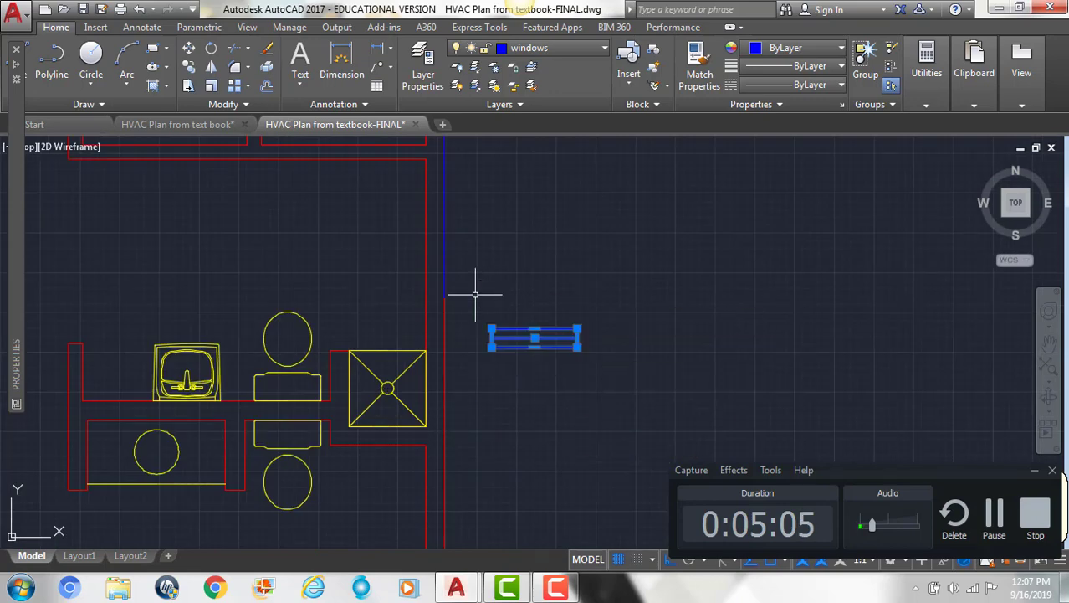
- Rotate the pasted 2'-3 window 90° to align it with the right exterior wall
{"action": "type", "text": "ro"}
{"action": "key", "text": "Return"}
{"action": "left_click", "coordinate": [525, 345]}
{"action": "left_click", "coordinate": [544, 202]}
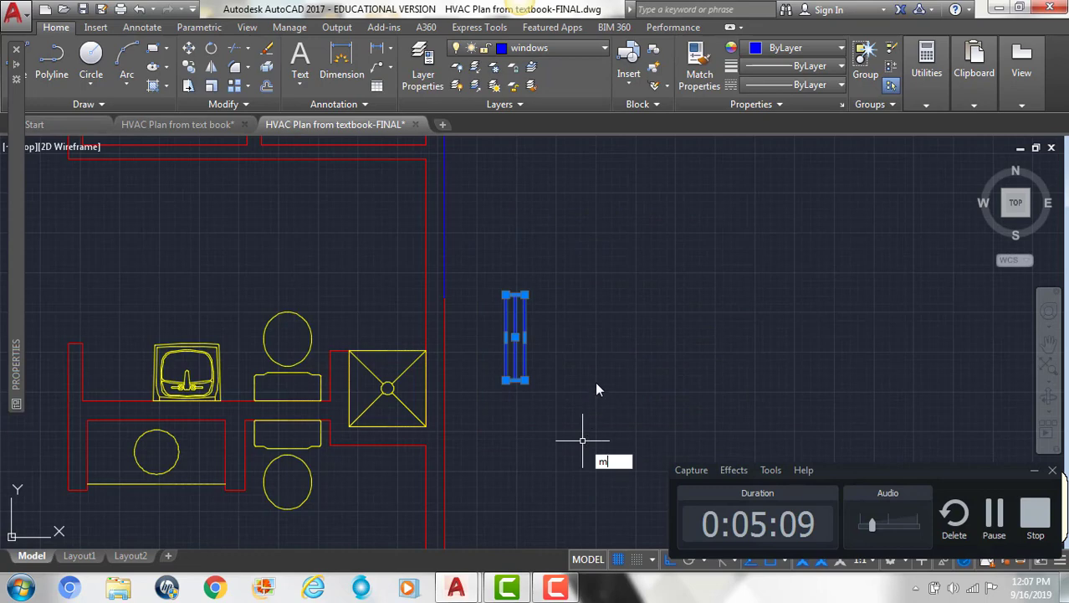
- Move the rotated 2'-3 window by its right side's midpoint onto the 8' guide line's lower end and delete the guide line
{"action": "type", "text": "m"}
{"action": "key", "text": "Return"}
{"action": "left_click", "coordinate": [524, 336]}
{"action": "left_click", "coordinate": [444, 297]}
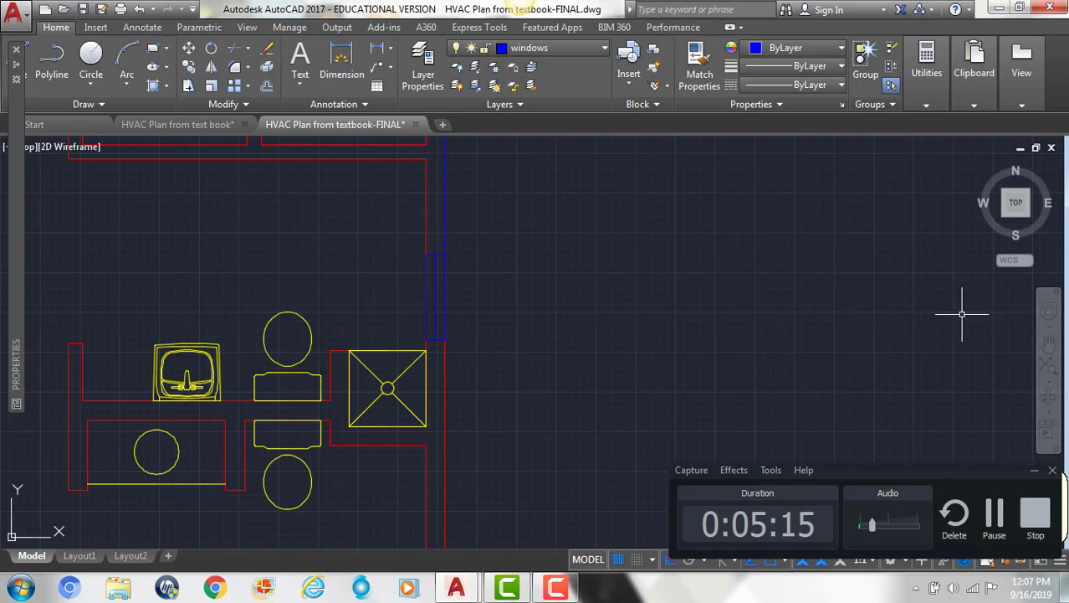
{"action": "scroll", "coordinate": [637, 214], "scroll_direction": "down", "scroll_amount": 4}
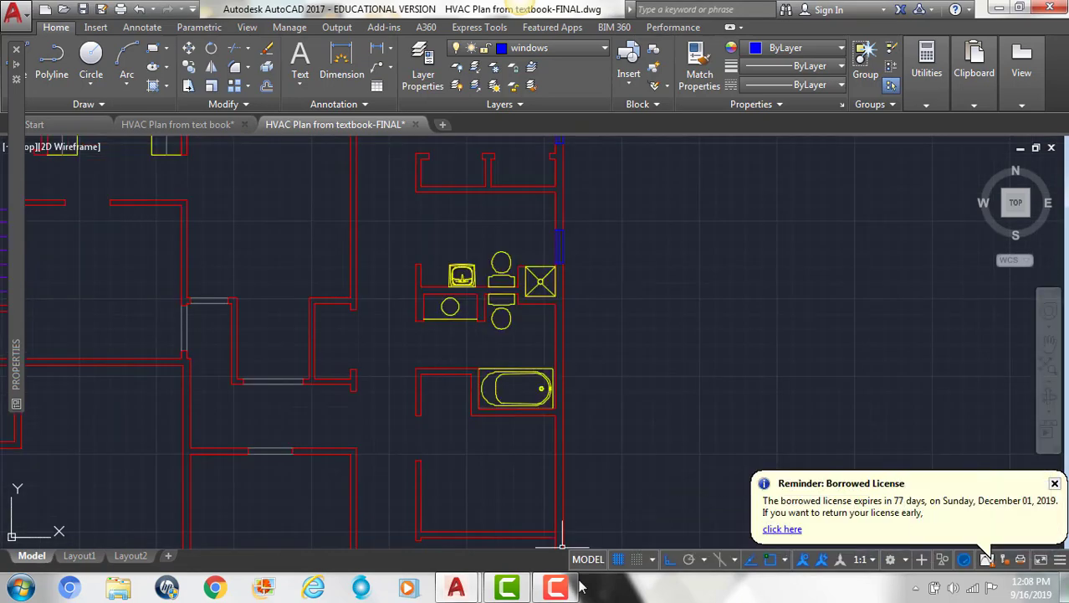
- Draw a vertical guide line a little over 5' long down the right exterior wall from the outer midpoint of the window beside the shower
{"action": "key", "text": "Return"}
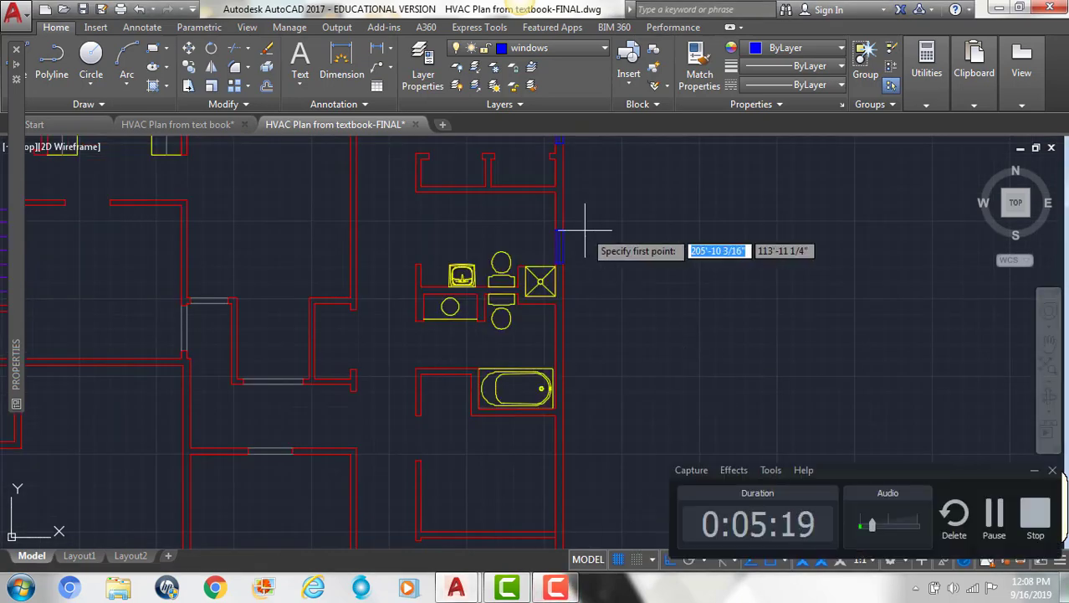
{"action": "left_click", "coordinate": [562, 246]}
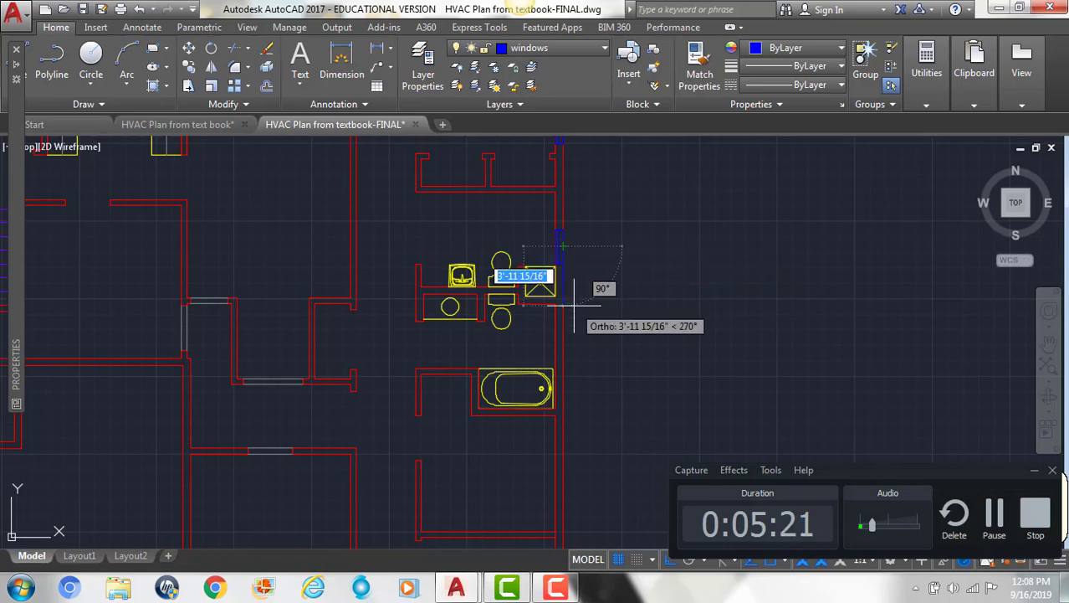
{"action": "type", "text": "5"}
{"action": "key", "text": "Return"}
{"action": "key", "text": "Return"}
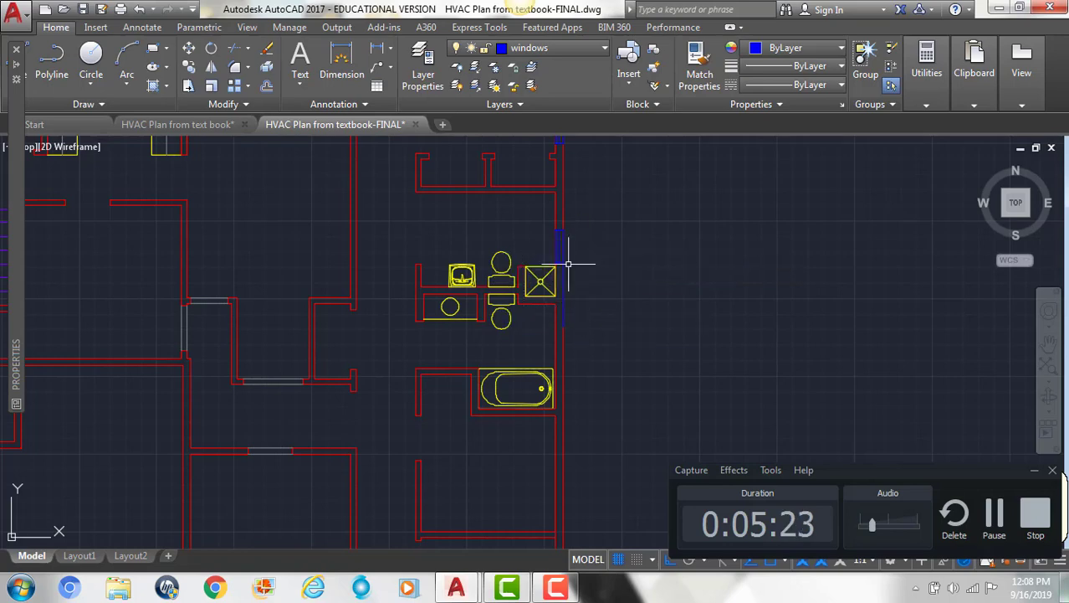
- Copy the window beside the shower by its outer midpoint to the guide line's lower end and delete the guide line
{"action": "left_click", "coordinate": [544, 214]}
{"action": "left_click", "coordinate": [585, 273]}
{"action": "scroll", "coordinate": [589, 276], "scroll_direction": "up", "scroll_amount": 1}
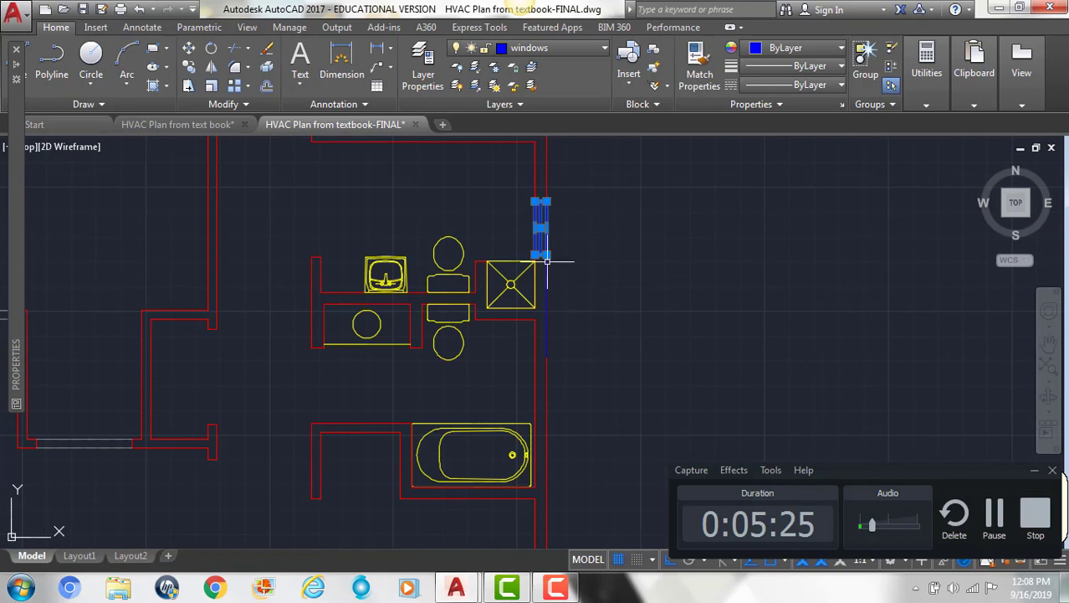
{"action": "key", "text": "m"}
{"action": "key", "text": "Return"}
{"action": "left_click", "coordinate": [540, 220]}
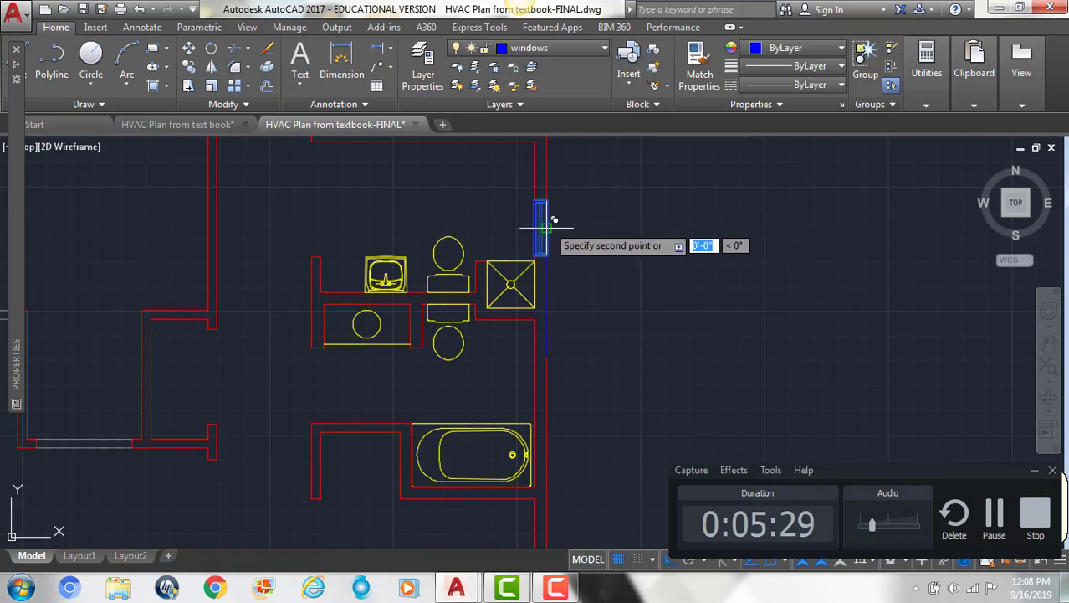
{"action": "left_click", "coordinate": [549, 360]}
{"action": "key", "text": "Delete"}
- Draw a vertical guide line a little over 9' long down the right exterior wall from the lower bathroom window's outer midpoint
{"action": "scroll", "coordinate": [786, 367], "scroll_direction": "down", "scroll_amount": 2}
{"action": "mouse_move", "coordinate": [763, 274]}
{"action": "middle_mouse_down"}
{"action": "mouse_move", "coordinate": [757, 241]}
{"action": "mouse_move", "coordinate": [626, 169]}
{"action": "middle_mouse_up"}
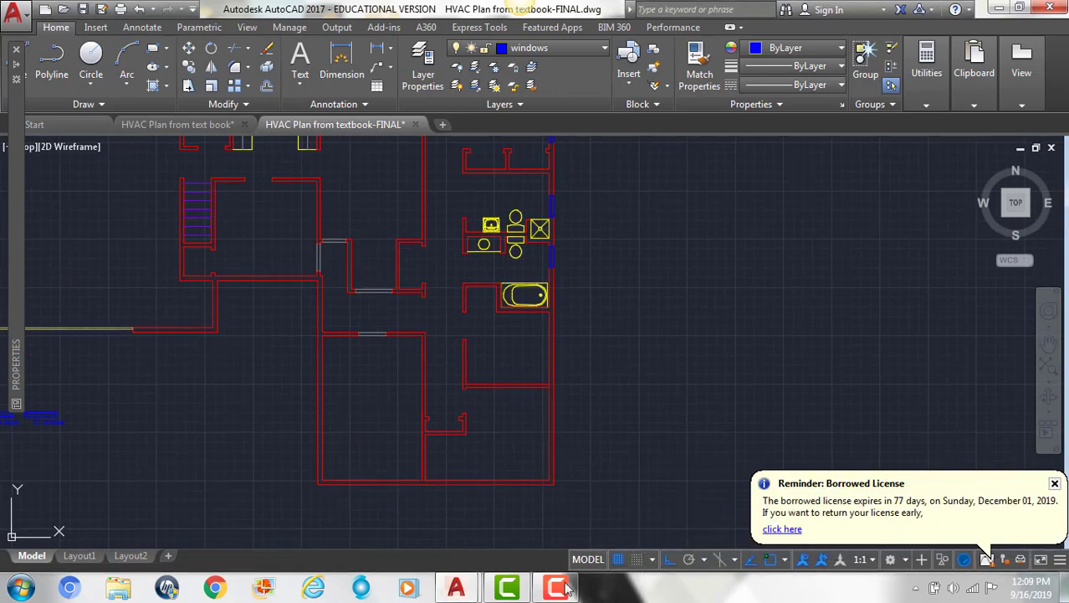
{"action": "scroll", "coordinate": [567, 260], "scroll_direction": "up", "scroll_amount": 2}
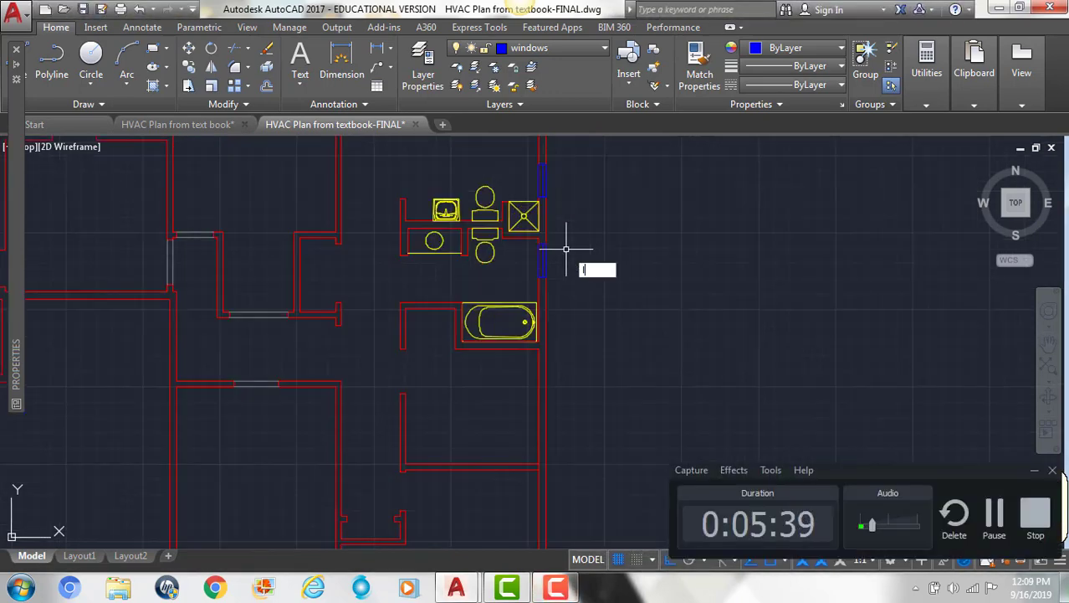
{"action": "type", "text": "l"}
{"action": "key", "text": "Return"}
{"action": "left_click", "coordinate": [546, 260]}
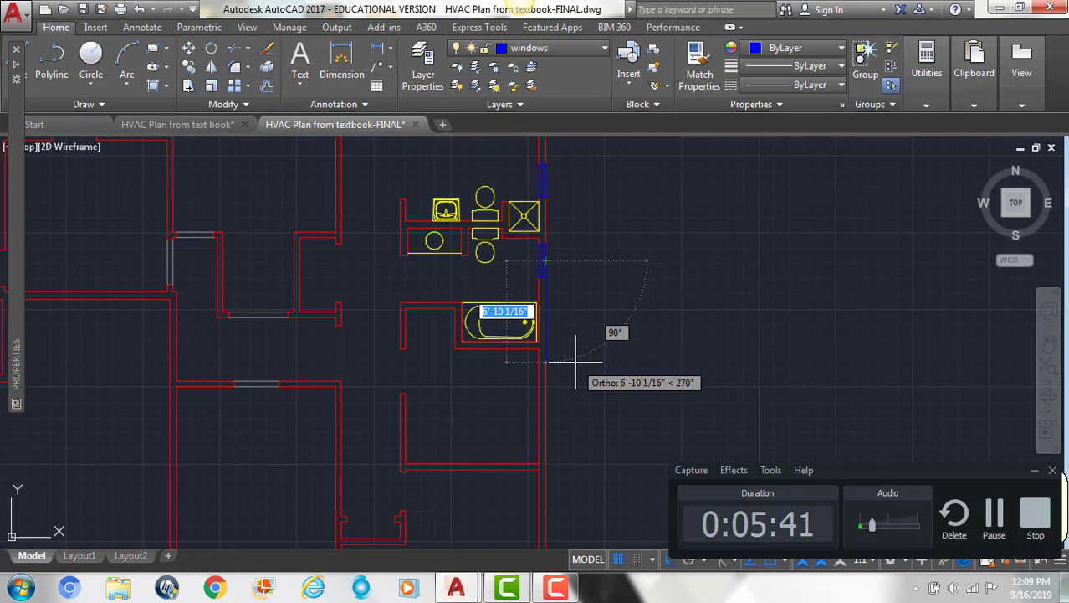
{"action": "type", "text": "9'"}
{"action": "key", "text": "Return"}
{"action": "key", "text": "Return"}
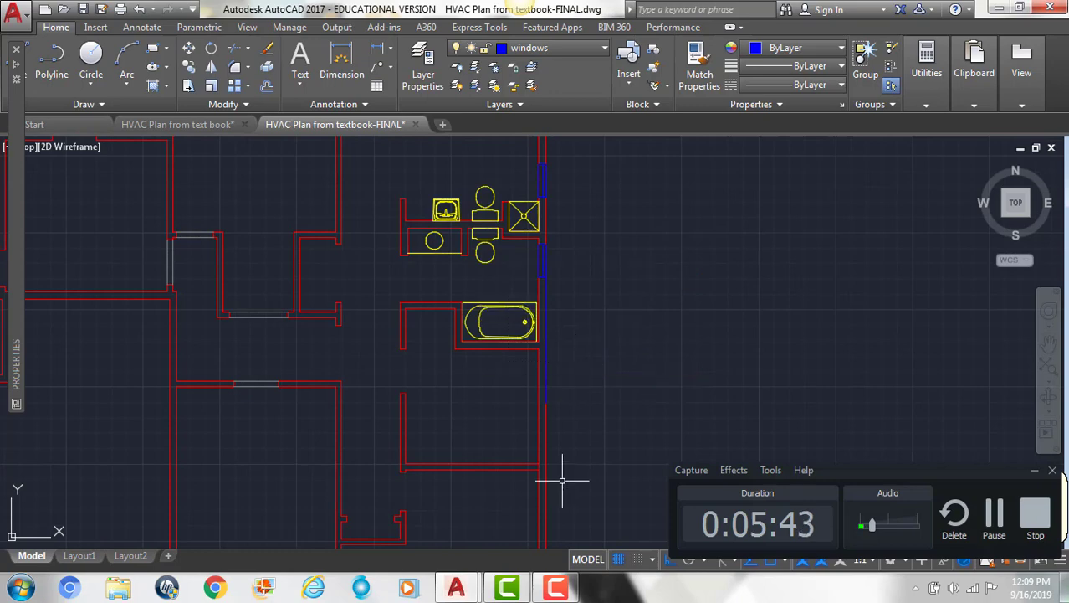
- Copy the upper-right room's side window by its outer midpoint to the guide line's lower end below the bathtub and delete the guide line
{"action": "scroll", "coordinate": [559, 410], "scroll_direction": "down", "scroll_amount": 2}
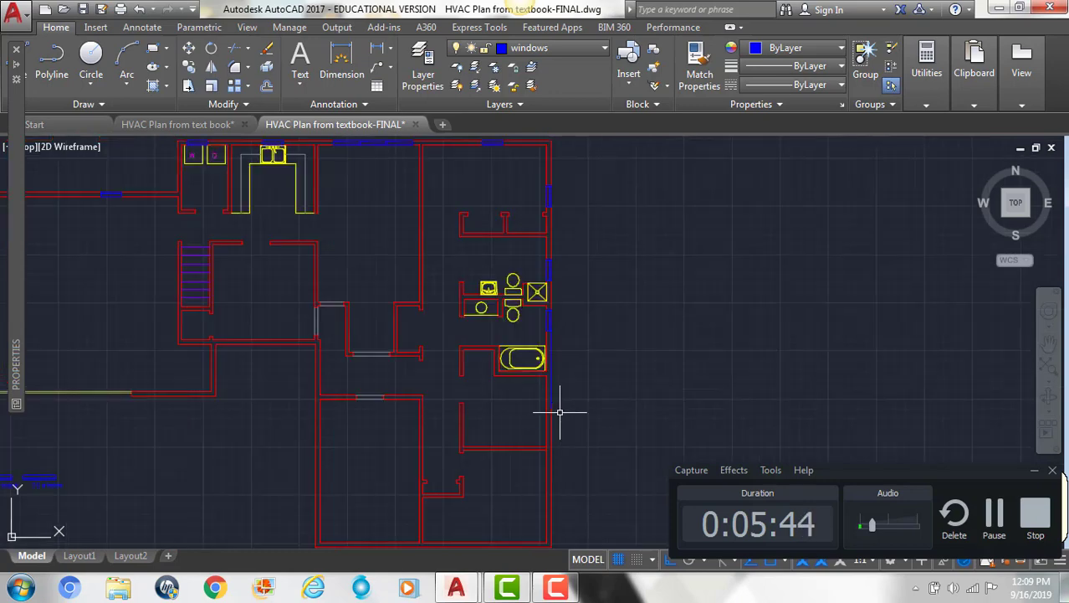
{"action": "scroll", "coordinate": [535, 174], "scroll_direction": "up", "scroll_amount": 2}
{"action": "left_click", "coordinate": [549, 177]}
{"action": "left_click", "coordinate": [588, 232]}
{"action": "type", "text": "o"}
{"action": "key", "text": "Return"}
{"action": "left_click", "coordinate": [559, 207]}
{"action": "middle_click_drag", "start_coordinate": [637, 317], "coordinate": [625, 203]}
{"action": "scroll", "coordinate": [530, 393], "scroll_direction": "up", "scroll_amount": 2}
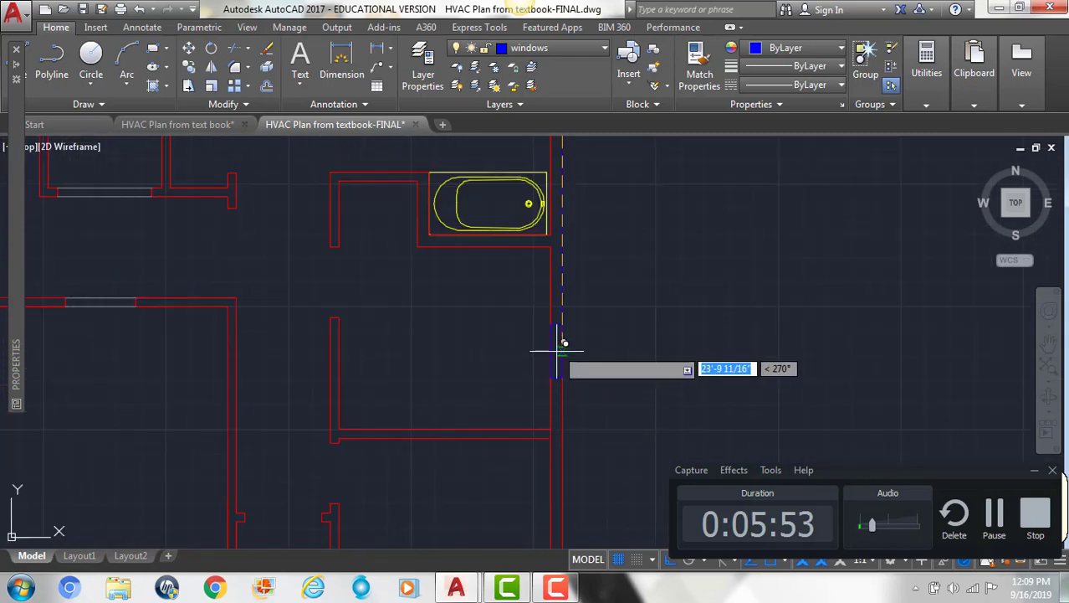
{"action": "left_click", "coordinate": [561, 304]}
{"action": "key", "text": "Return"}
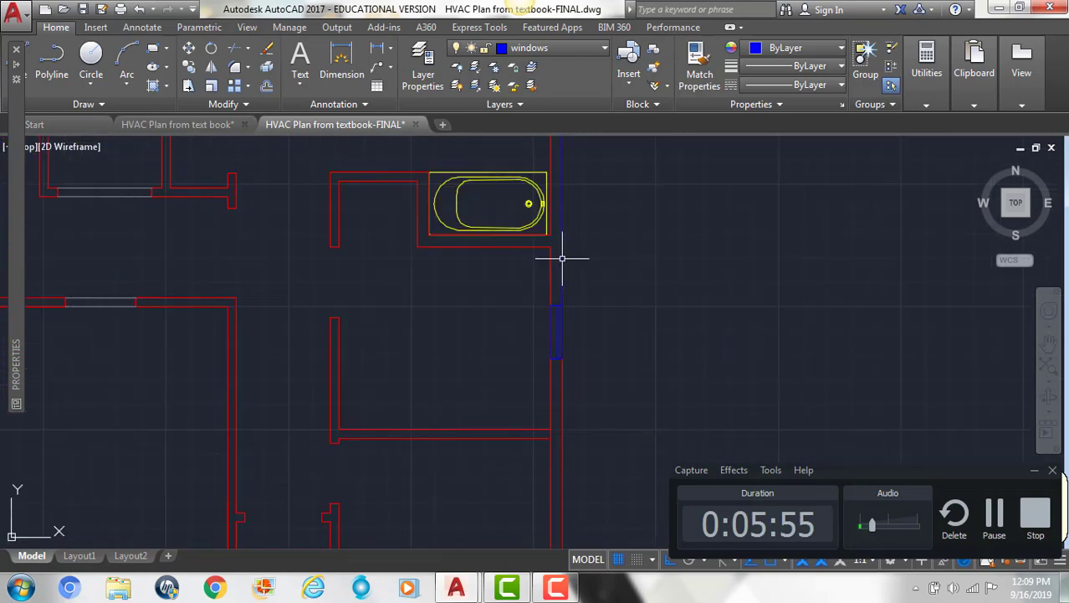
{"action": "scroll", "coordinate": [557, 266], "scroll_direction": "down", "scroll_amount": 2}
{"action": "key", "text": "Escape"}
- Draw a vertical guide line a little over 6' long down the right exterior wall from the outer midpoint of the window below the bathtub
{"action": "middle_click_drag", "start_coordinate": [620, 293], "coordinate": [616, 249]}
{"action": "type", "text": "l"}
{"action": "key", "text": "Return"}
{"action": "left_click", "coordinate": [555, 261]}
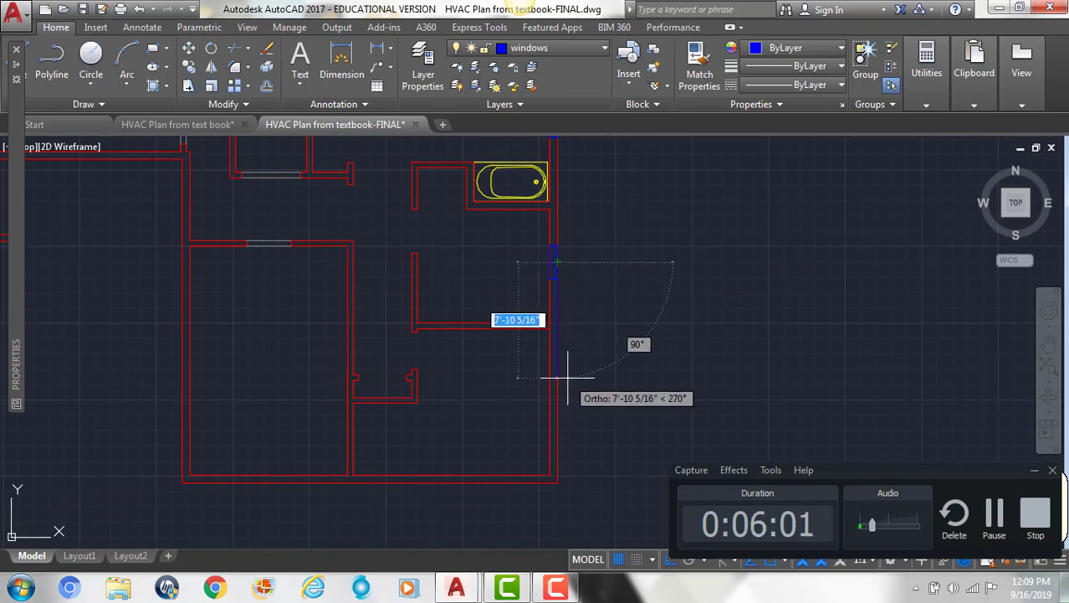
{"action": "type", "text": "6"}
{"action": "key", "text": "Return"}
{"action": "key", "text": "Return"}
- Copy the window below the bathtub to the guide line's lower end in the lower-right room's exterior wall
{"action": "left_click", "coordinate": [518, 212]}
{"action": "left_click", "coordinate": [582, 291]}
{"action": "type", "text": "co"}
{"action": "key", "text": "Return"}
{"action": "left_click", "coordinate": [554, 249]}
{"action": "left_click", "coordinate": [560, 352]}
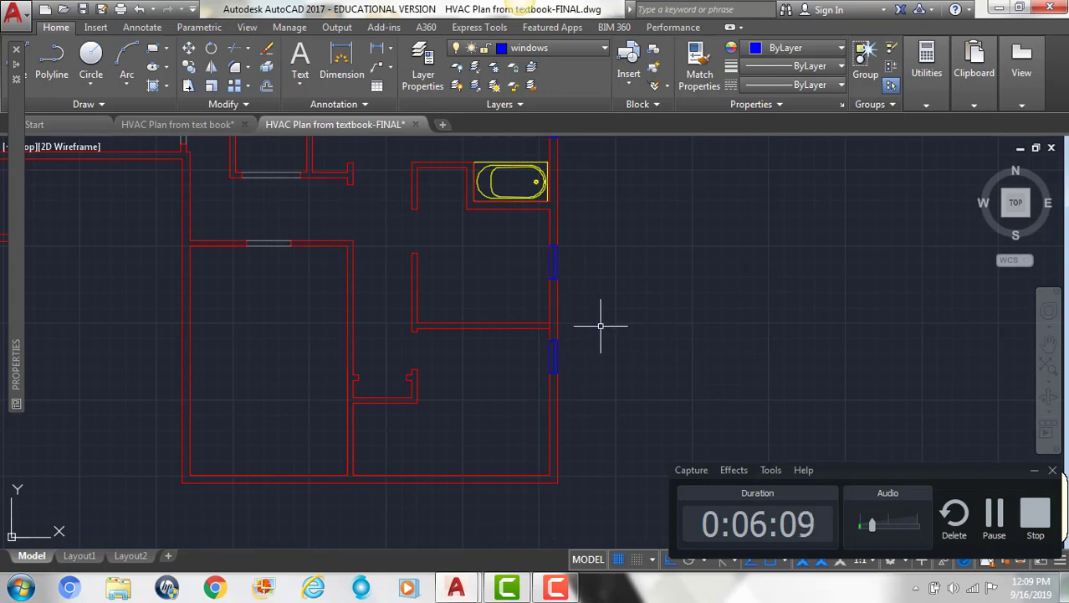
{"action": "key", "text": "Return"}
- Trim the inner line of the right exterior wall where the horizontal partition between the two lowest windows meets it
{"action": "key", "text": "Return"}
{"action": "scroll", "coordinate": [554, 313], "scroll_direction": "up", "scroll_amount": 1}
{"action": "left_click", "coordinate": [549, 331]}
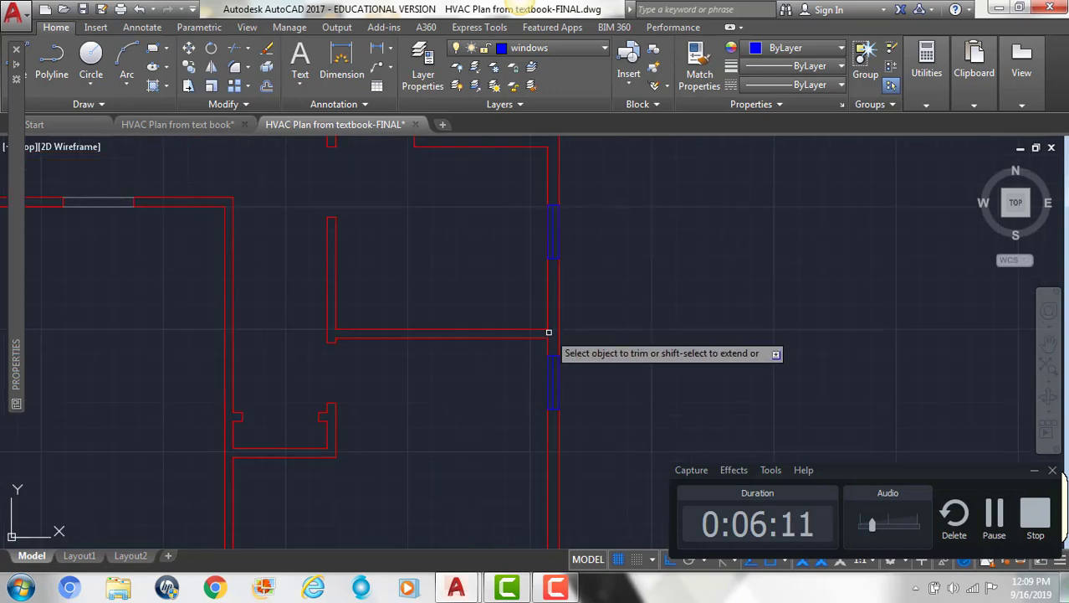
{"action": "key", "text": "Return"}
{"action": "scroll", "coordinate": [653, 294], "scroll_direction": "down", "scroll_amount": 1}
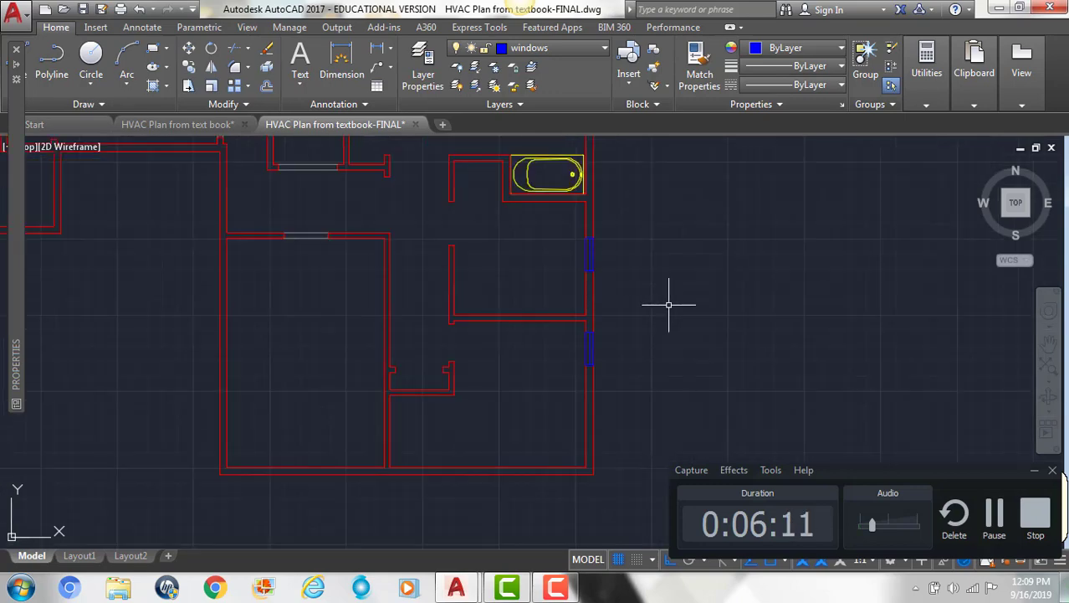
{"action": "left_click", "coordinate": [996, 514]}
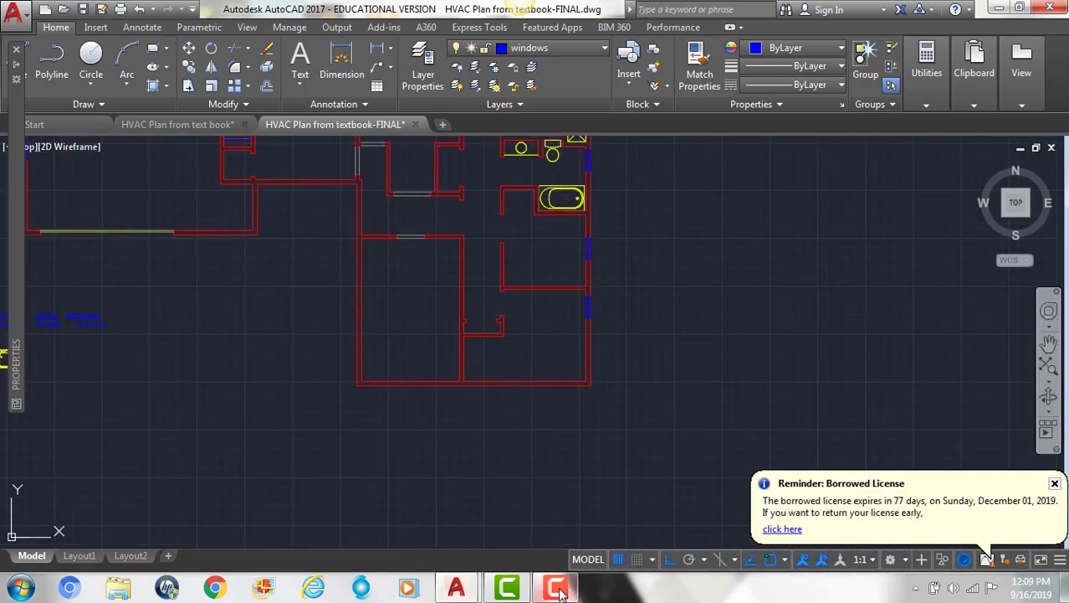
{"action": "left_click", "coordinate": [559, 588]}
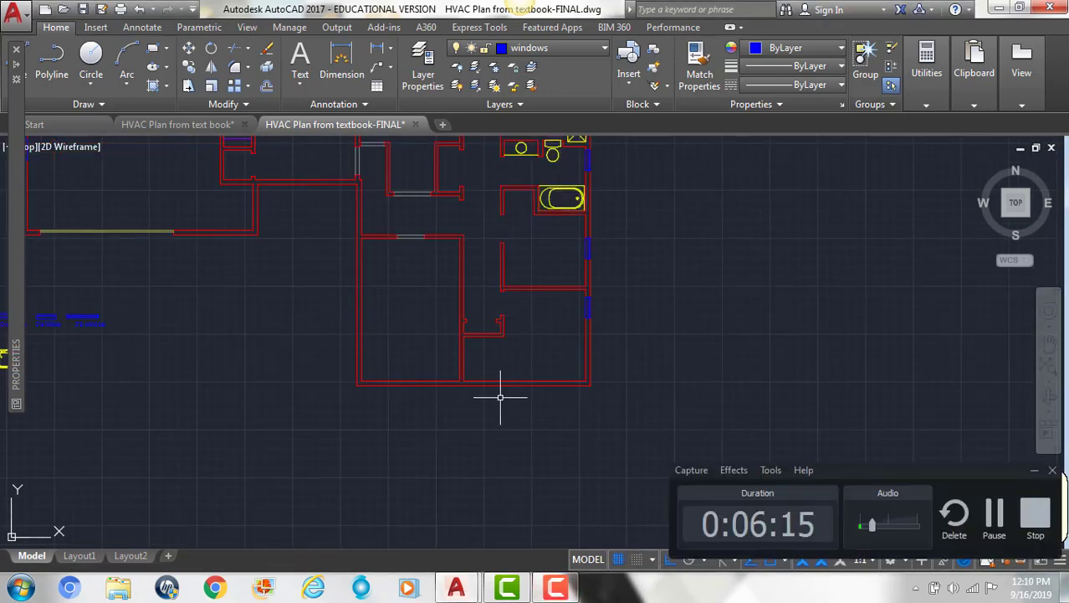
- Copy the prepared 3' window by its upper midpoint to the inner wall line's midpoint in the bottom exterior wall of both bottom rooms
{"action": "scroll", "coordinate": [507, 391], "scroll_direction": "up", "scroll_amount": 3}
{"action": "scroll", "coordinate": [577, 362], "scroll_direction": "down", "scroll_amount": 2}
{"action": "scroll", "coordinate": [609, 364], "scroll_direction": "down", "scroll_amount": 4}
{"action": "scroll", "coordinate": [448, 363], "scroll_direction": "up", "scroll_amount": 2}
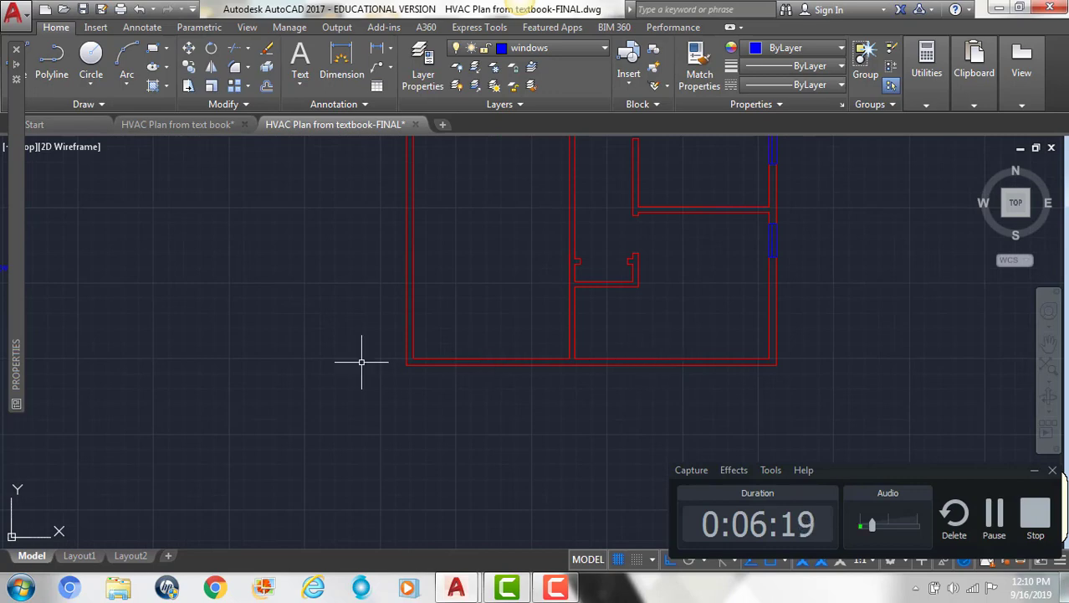
{"action": "middle_click_drag", "start_coordinate": [361, 361], "coordinate": [718, 379]}
{"action": "scroll", "coordinate": [159, 266], "scroll_direction": "up", "scroll_amount": 2}
{"action": "left_click", "coordinate": [162, 249]}
{"action": "left_click", "coordinate": [258, 287]}
{"action": "type", "text": "co"}
{"action": "key", "text": "Return"}
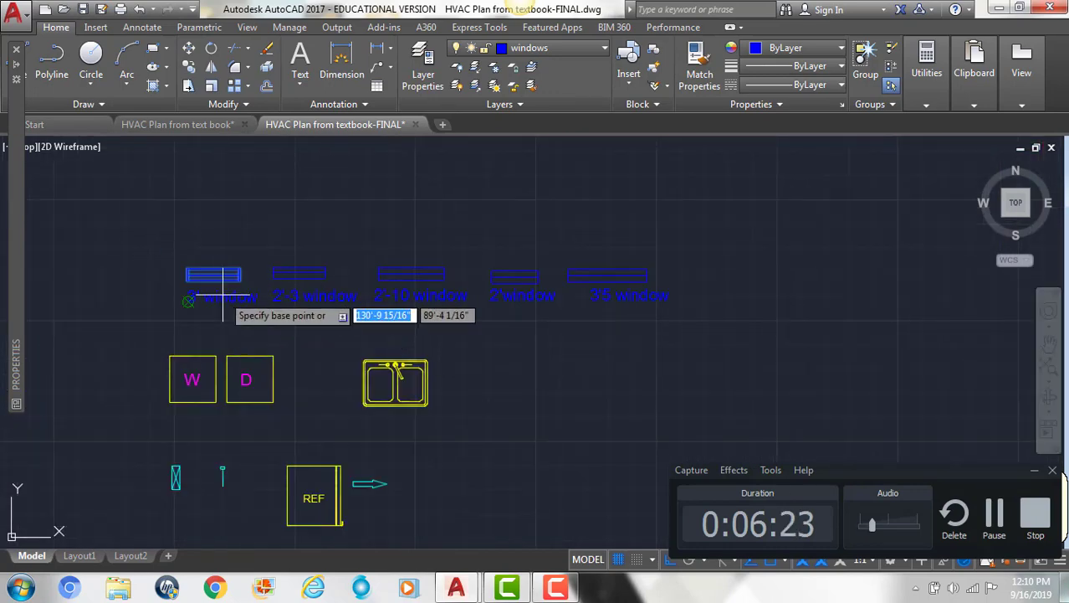
{"action": "left_click", "coordinate": [214, 270]}
{"action": "scroll", "coordinate": [661, 363], "scroll_direction": "down", "scroll_amount": 2}
{"action": "scroll", "coordinate": [623, 410], "scroll_direction": "up", "scroll_amount": 4}
{"action": "left_click", "coordinate": [615, 392]}
{"action": "middle_click_drag", "start_coordinate": [830, 392], "coordinate": [349, 384]}
{"action": "left_click", "coordinate": [434, 384]}
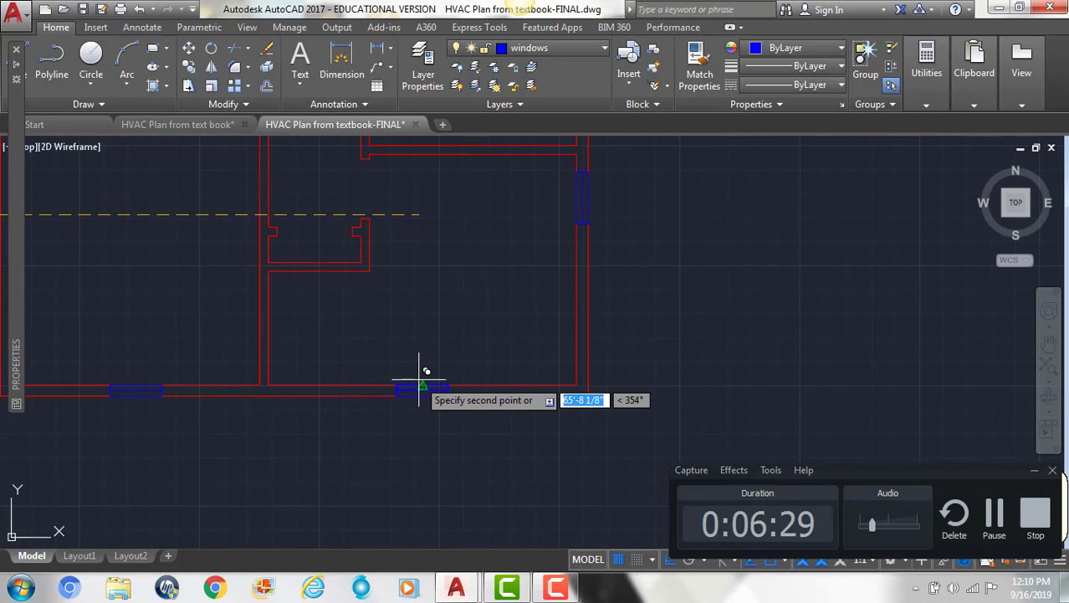
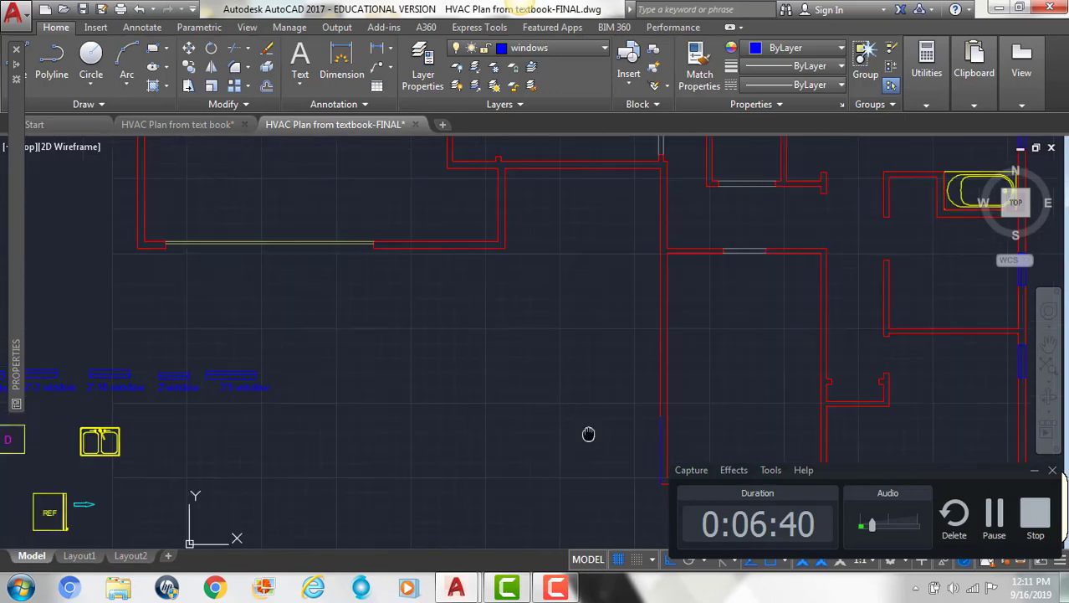
- Copy the prepared 2' window to the clipboard and paste it outside the lower-left room's left exterior wall
{"action": "scroll", "coordinate": [88, 399], "scroll_direction": "up", "scroll_amount": 2}
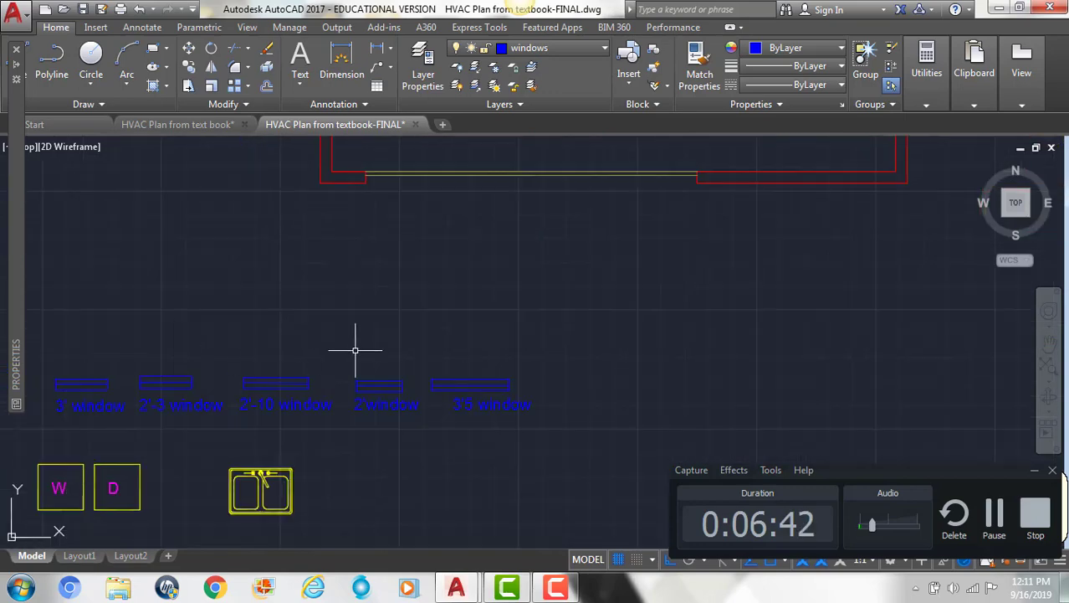
{"action": "left_click", "coordinate": [339, 352]}
{"action": "left_click", "coordinate": [436, 401]}
{"action": "middle_click_drag", "start_coordinate": [578, 409], "coordinate": [229, 401]}
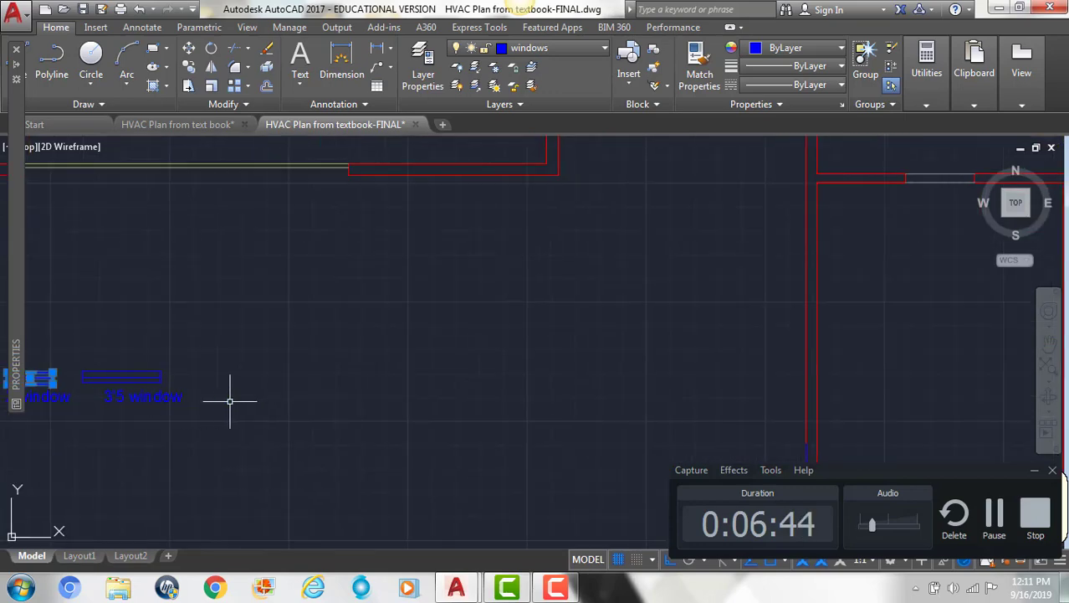
{"action": "key", "text": "ctrl+v"}
{"action": "middle_click_drag", "start_coordinate": [604, 411], "coordinate": [175, 346]}
{"action": "scroll", "coordinate": [282, 429], "scroll_direction": "up", "scroll_amount": 1}
{"action": "left_click", "coordinate": [282, 429]}
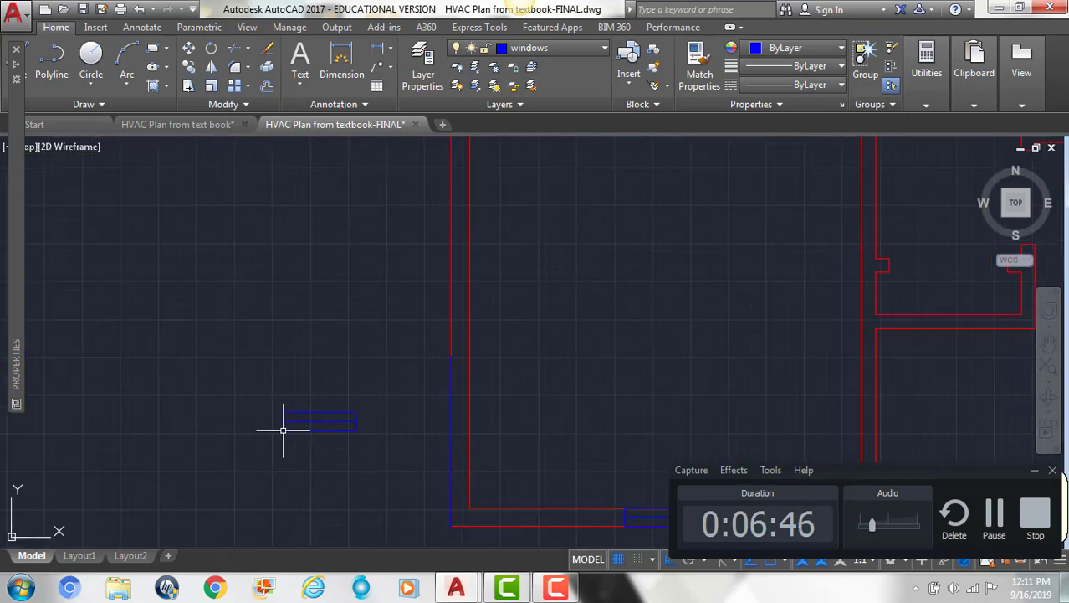
- Rotate the pasted 2' window 90° about its lower midpoint to align it with the left exterior wall
{"action": "left_click", "coordinate": [227, 360]}
{"action": "left_click", "coordinate": [375, 468]}
{"action": "type", "text": "ro"}
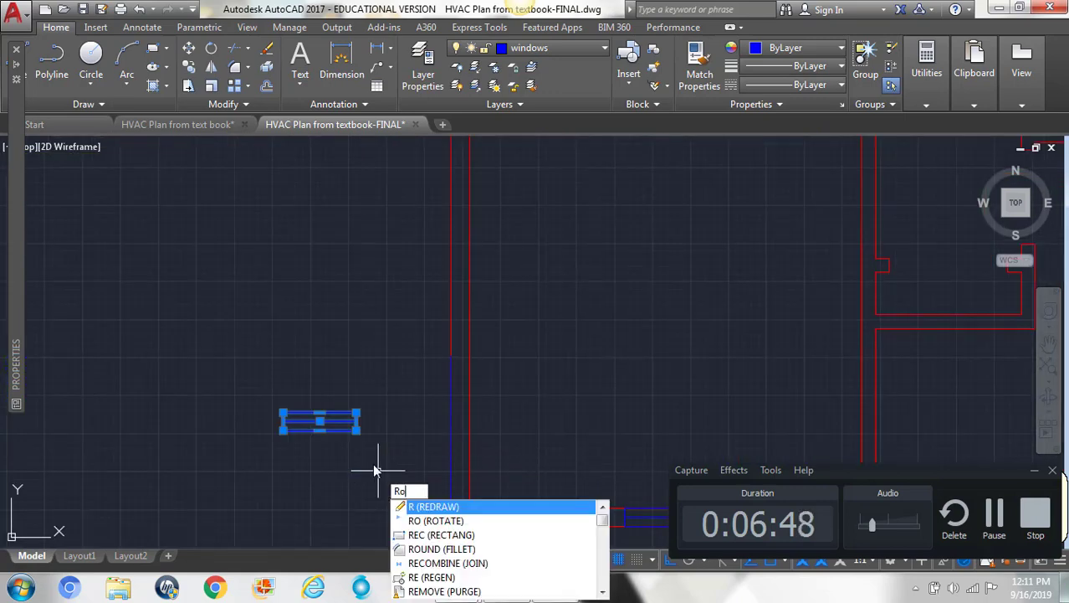
{"action": "key", "text": "Return"}
{"action": "left_click", "coordinate": [319, 429]}
{"action": "left_click", "coordinate": [324, 282]}
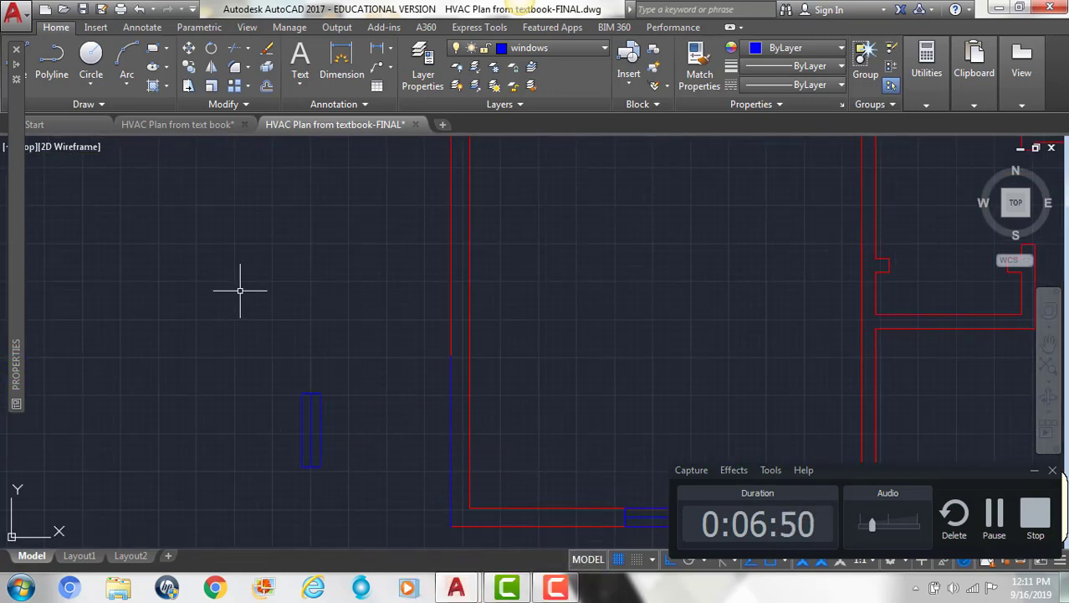
- Move the rotated 2' window by its left side's midpoint onto the upper end of the guide line in the left exterior wall
{"action": "left_click", "coordinate": [216, 303]}
{"action": "left_click", "coordinate": [347, 521]}
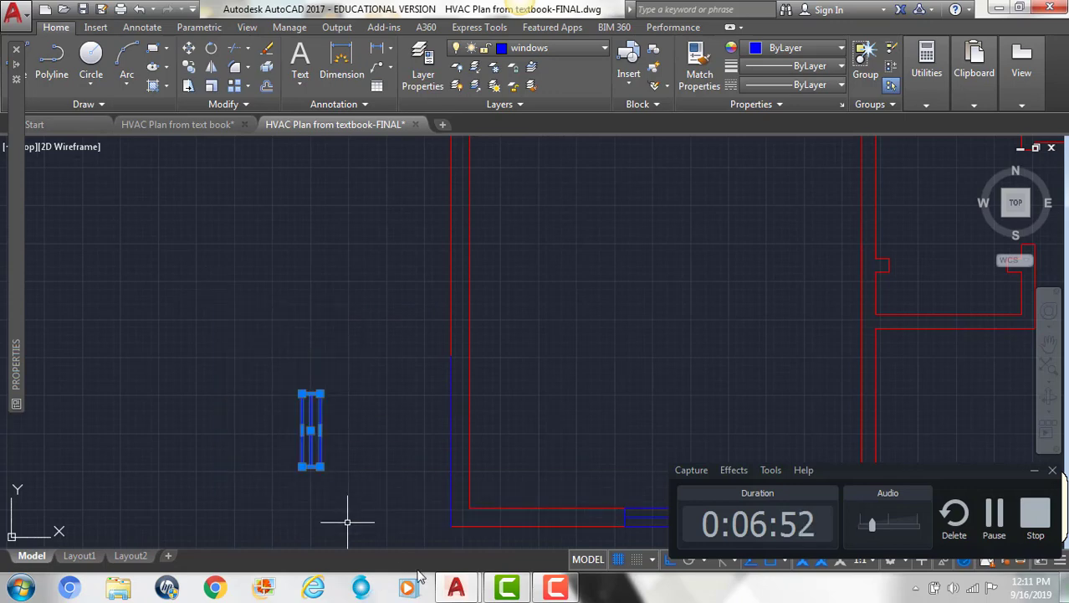
{"action": "type", "text": "m"}
{"action": "key", "text": "Return"}
{"action": "left_click", "coordinate": [302, 431]}
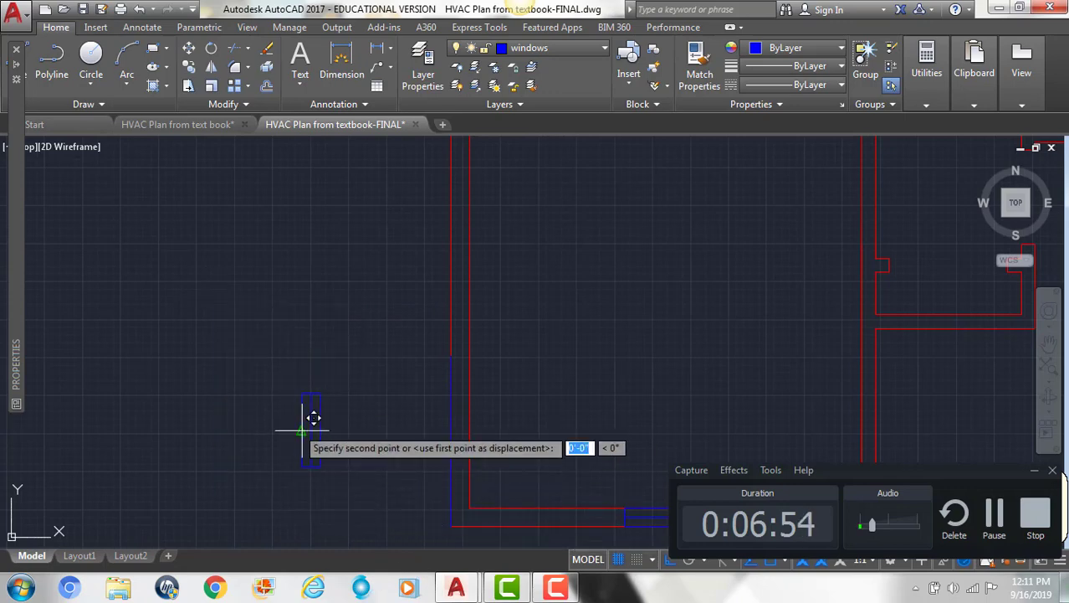
{"action": "left_click", "coordinate": [452, 353]}
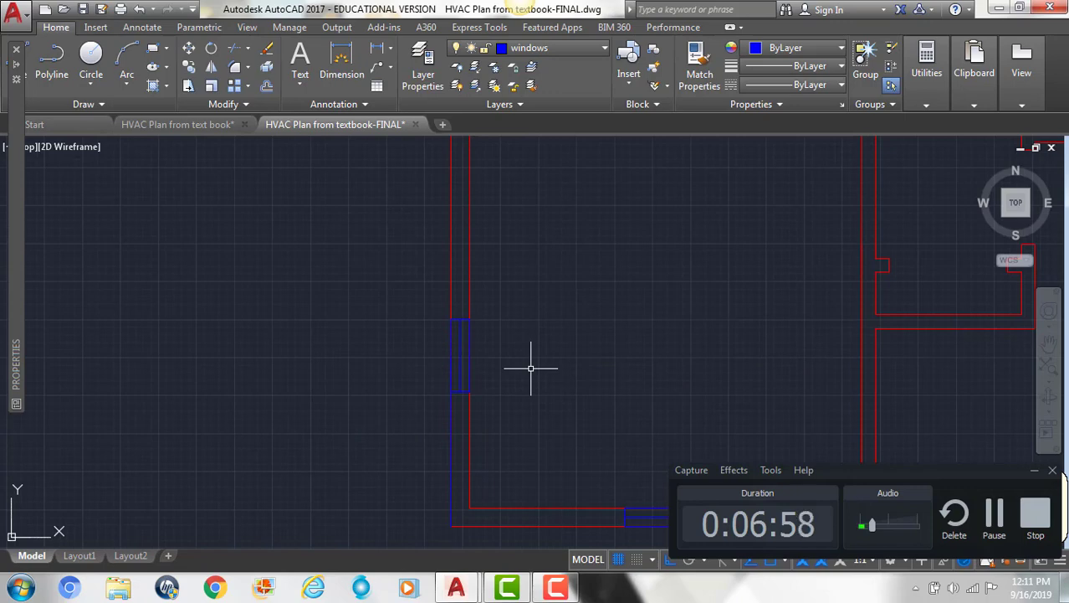
- Copy the 2' window in the left exterior wall from its lower edge's midpoint to its upper edge's midpoint, stacking the copy directly above
{"action": "left_click", "coordinate": [368, 268]}
{"action": "left_click", "coordinate": [480, 410]}
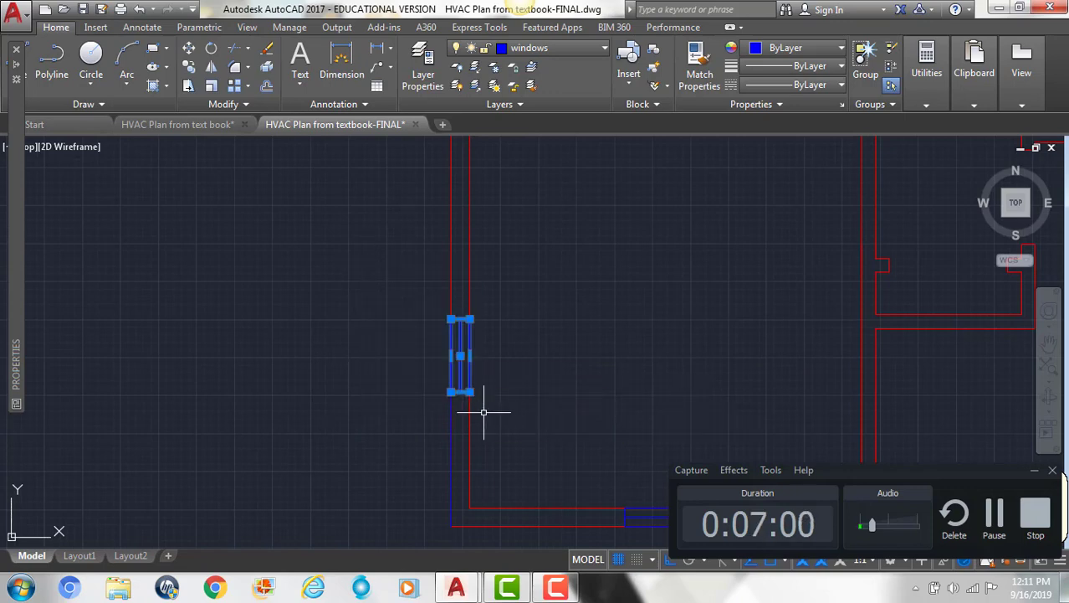
{"action": "type", "text": "co"}
{"action": "key", "text": "Return"}
{"action": "left_click", "coordinate": [458, 390]}
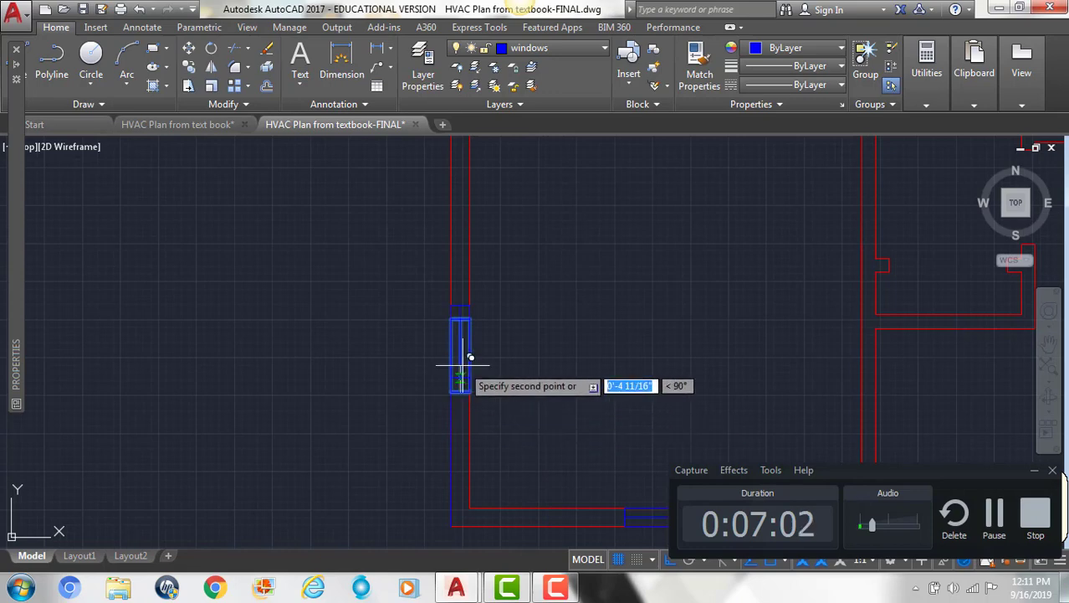
{"action": "left_click", "coordinate": [458, 315]}
{"action": "key", "text": "Escape"}
- Copy the prepared 3'5 window to the clipboard and paste it inside the lower-left room
{"action": "scroll", "coordinate": [561, 407], "scroll_direction": "down", "scroll_amount": 6}
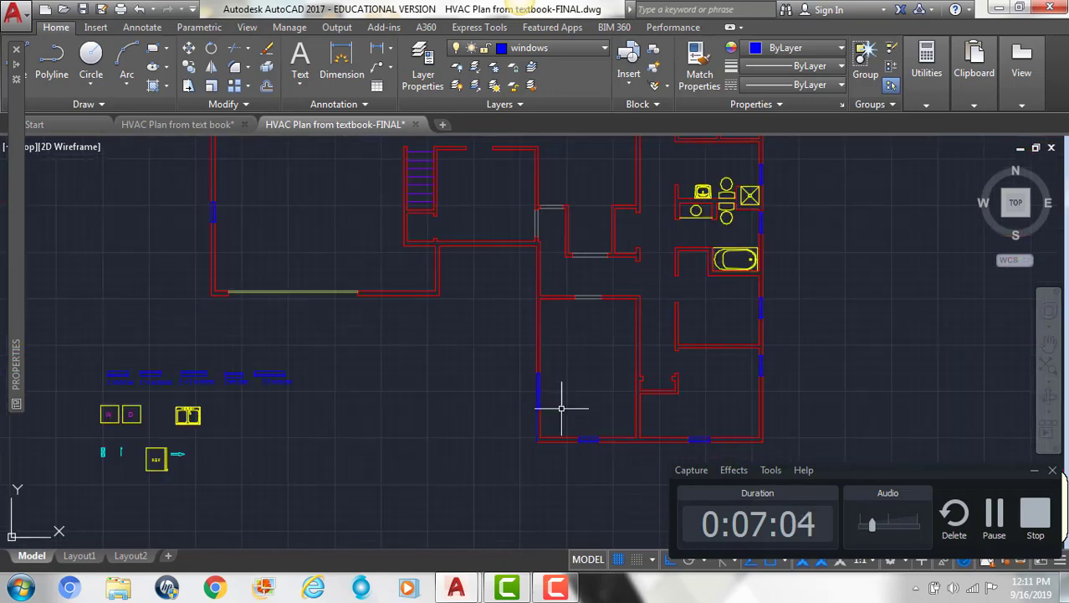
{"action": "scroll", "coordinate": [162, 365], "scroll_direction": "up", "scroll_amount": 4}
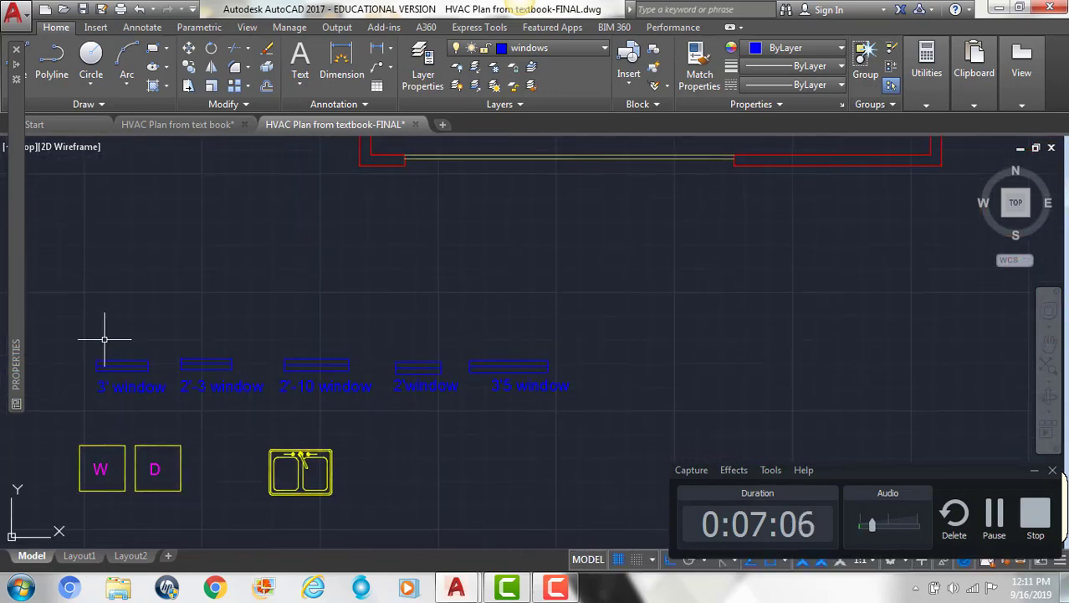
{"action": "left_click", "coordinate": [449, 308]}
{"action": "left_click", "coordinate": [595, 375]}
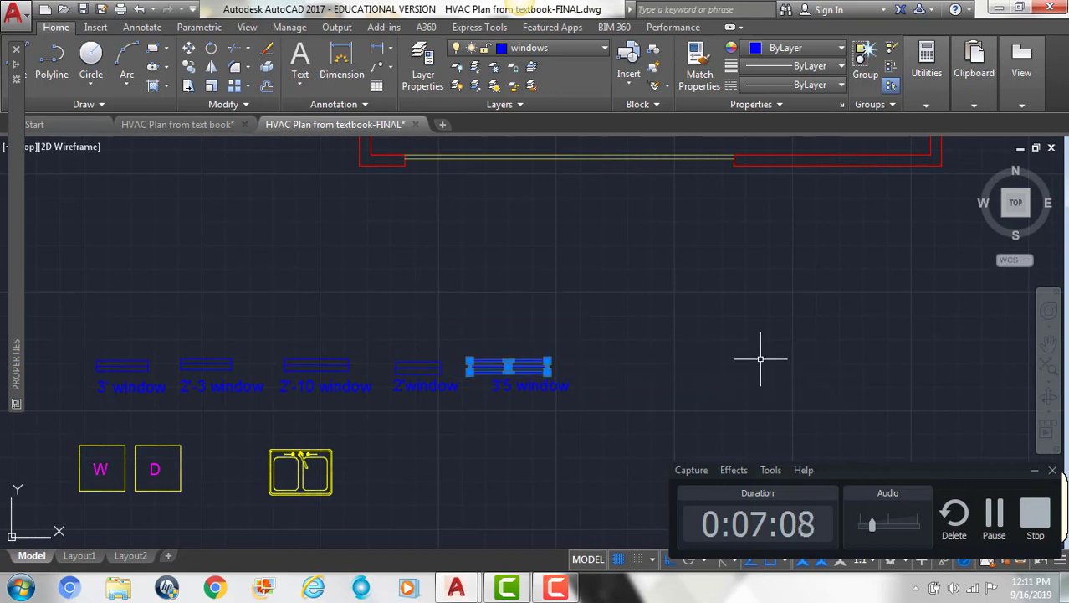
{"action": "middle_click_drag", "start_coordinate": [762, 358], "coordinate": [355, 353]}
{"action": "key", "text": "ctrl+c"}
{"action": "key", "text": "ctrl+v"}
{"action": "middle_click_drag", "start_coordinate": [857, 366], "coordinate": [625, 363]}
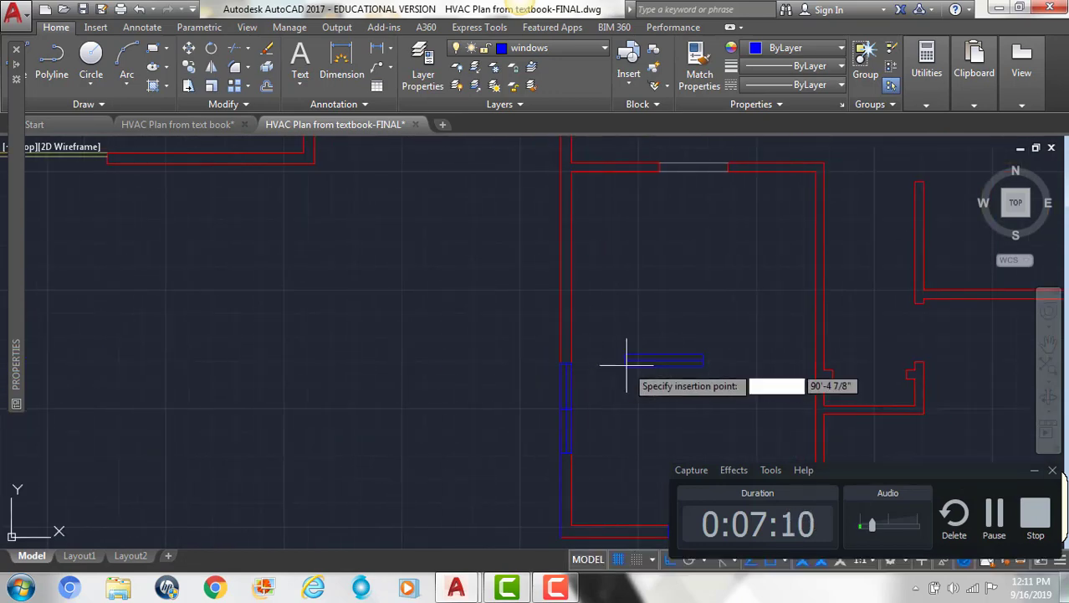
{"action": "left_click", "coordinate": [657, 358]}
- Rotate the pasted 3'5 window 90° about its lower edge's midpoint so it stands vertically
{"action": "left_click", "coordinate": [779, 387]}
{"action": "left_click", "coordinate": [655, 318]}
{"action": "type", "text": "ro"}
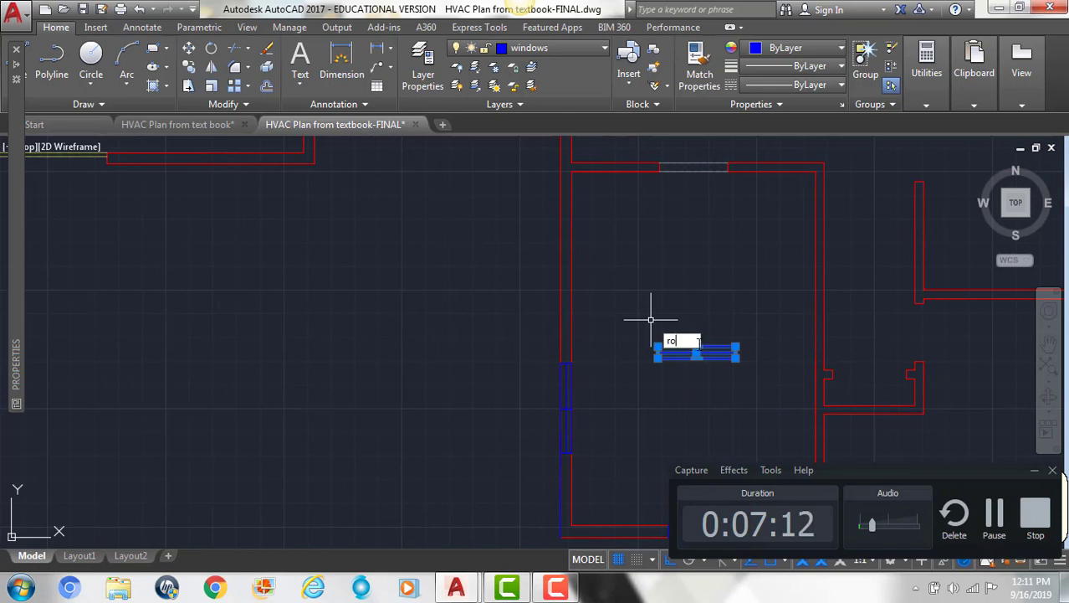
{"action": "key", "text": "Return"}
{"action": "left_click", "coordinate": [697, 351]}
{"action": "left_click", "coordinate": [695, 272]}
- Move the rotated 3'5 window by its lower right corner onto the upper right corner of the stacked 2' windows in the left wall
{"action": "left_click", "coordinate": [669, 277]}
{"action": "left_click", "coordinate": [726, 425]}
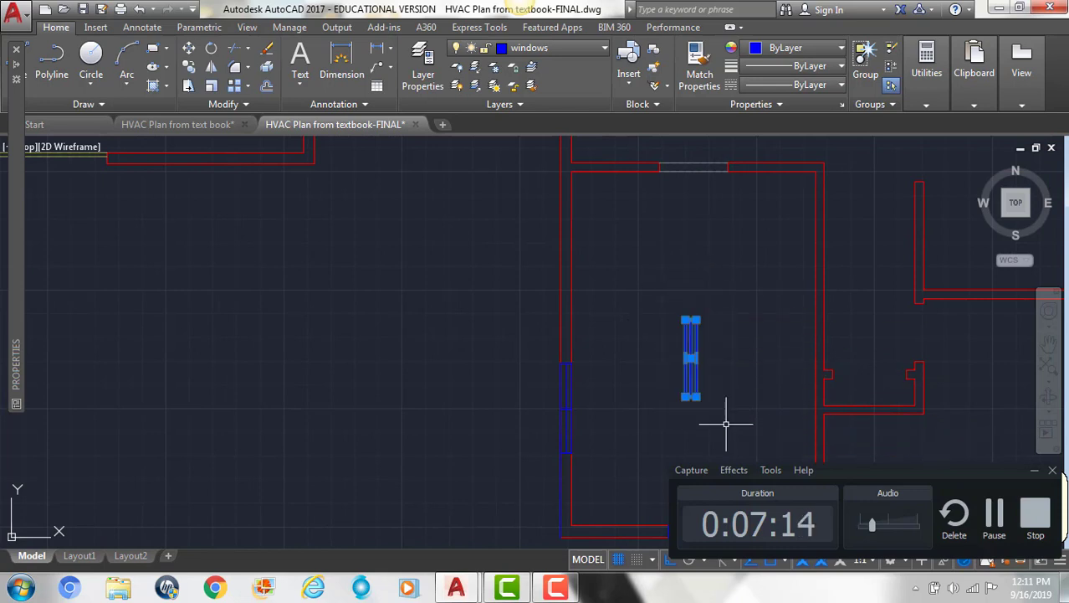
{"action": "type", "text": "m"}
{"action": "key", "text": "Return"}
{"action": "left_click", "coordinate": [700, 397]}
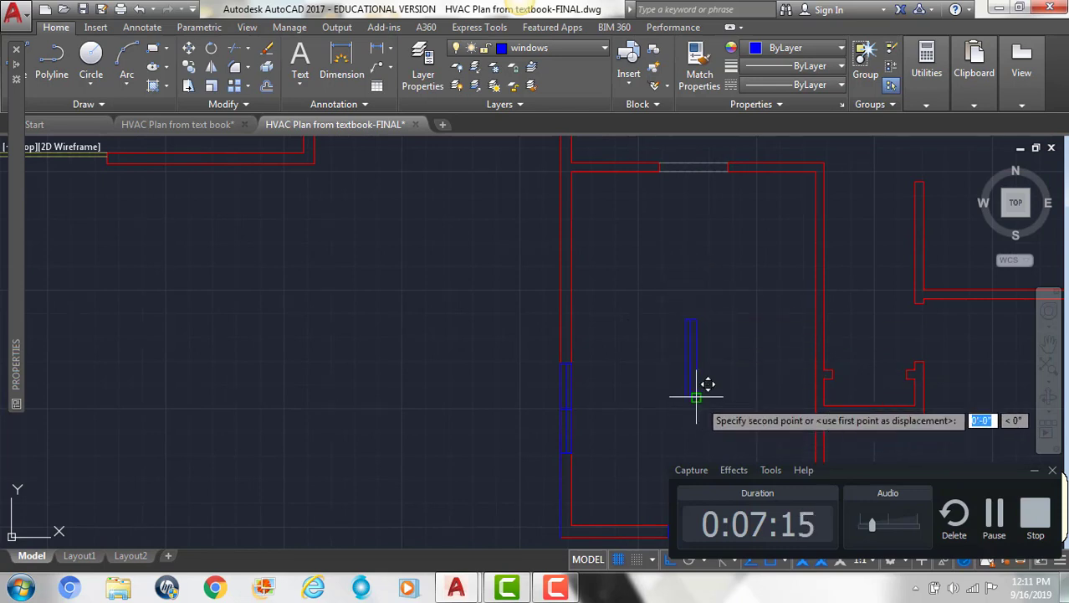
{"action": "left_click", "coordinate": [575, 360]}
- Copy the lowest 2' window in the left wall from its lower right corner to the 3'5 window's upper right corner
{"action": "left_click", "coordinate": [554, 394]}
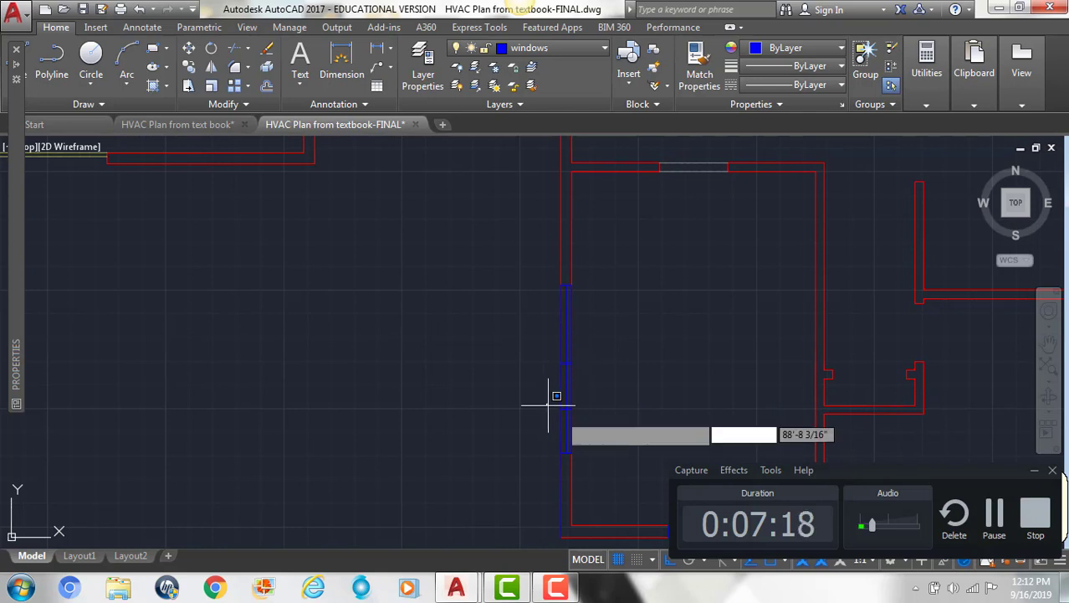
{"action": "left_click", "coordinate": [602, 477]}
{"action": "type", "text": "co"}
{"action": "key", "text": "Return"}
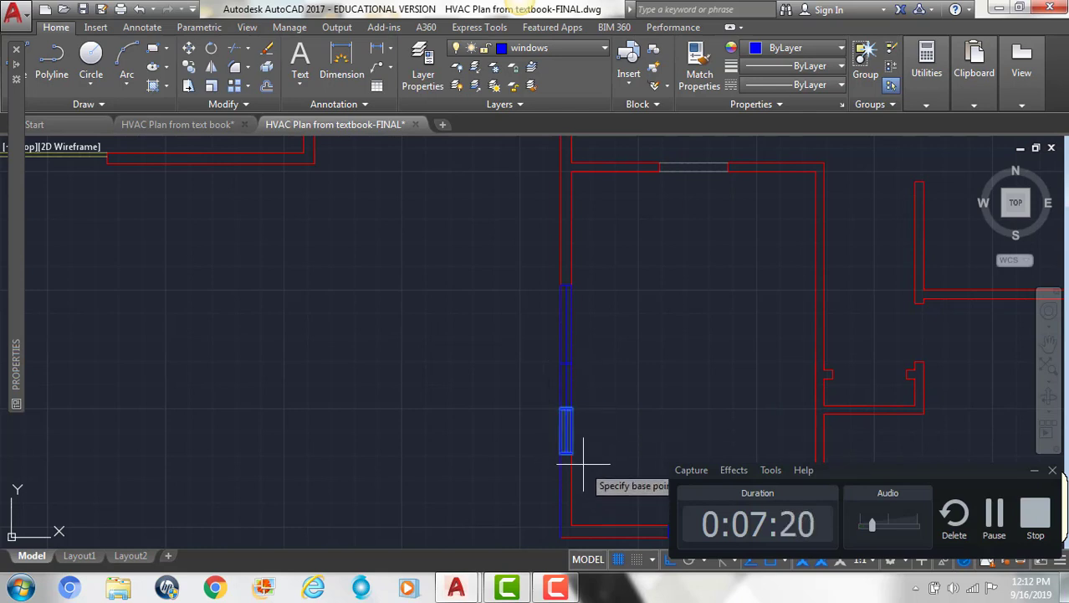
{"action": "left_click", "coordinate": [566, 432]}
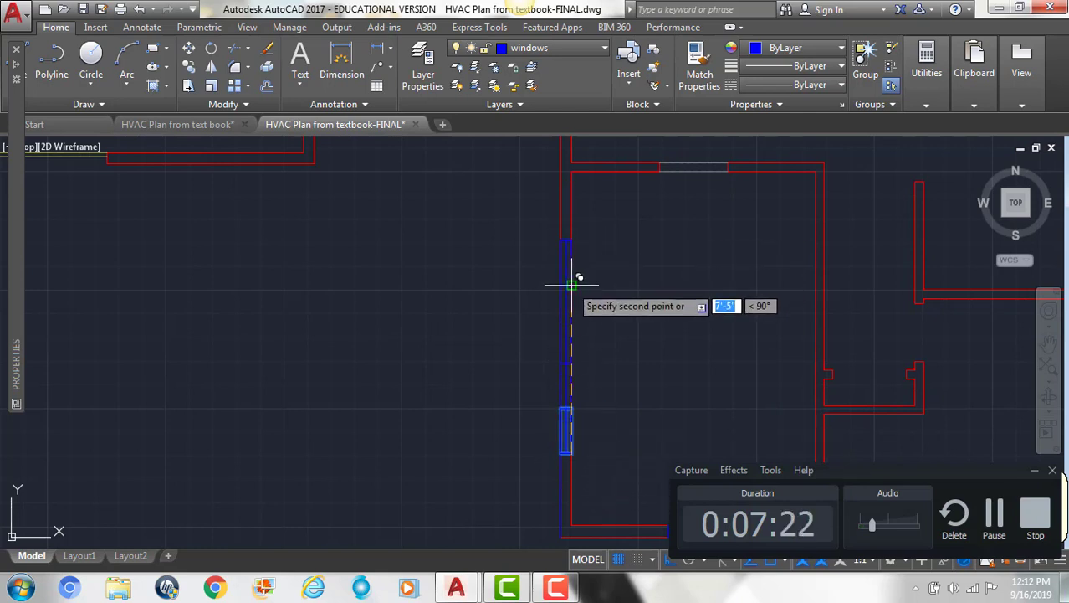
{"action": "left_click", "coordinate": [572, 282]}
{"action": "key", "text": "Escape"}
{"action": "scroll", "coordinate": [527, 242], "scroll_direction": "down", "scroll_amount": 2}
{"action": "left_click", "coordinate": [993, 522]}
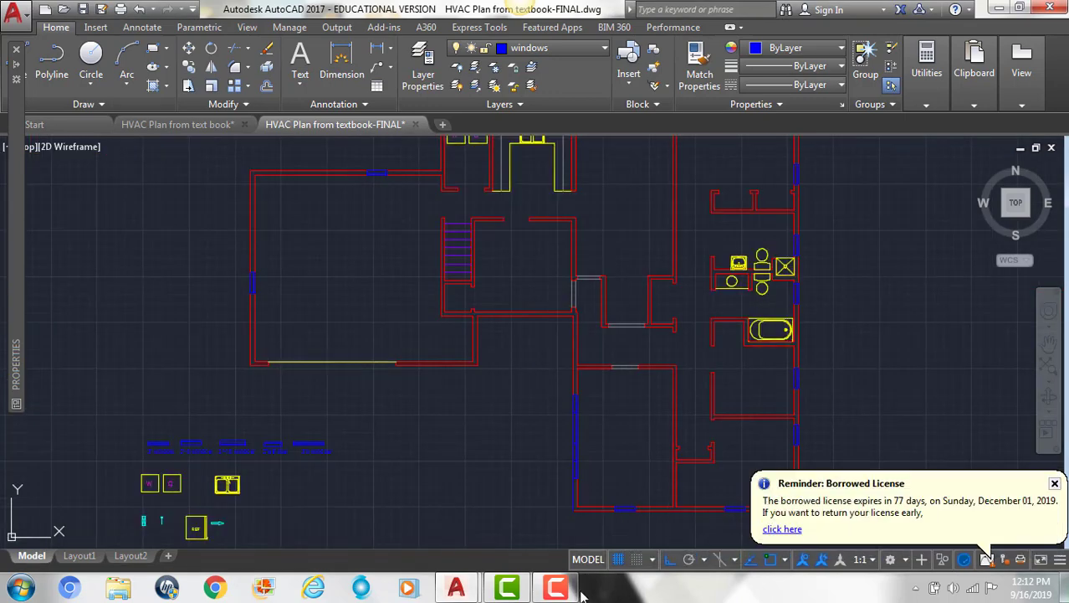
{"action": "left_click", "coordinate": [575, 589]}
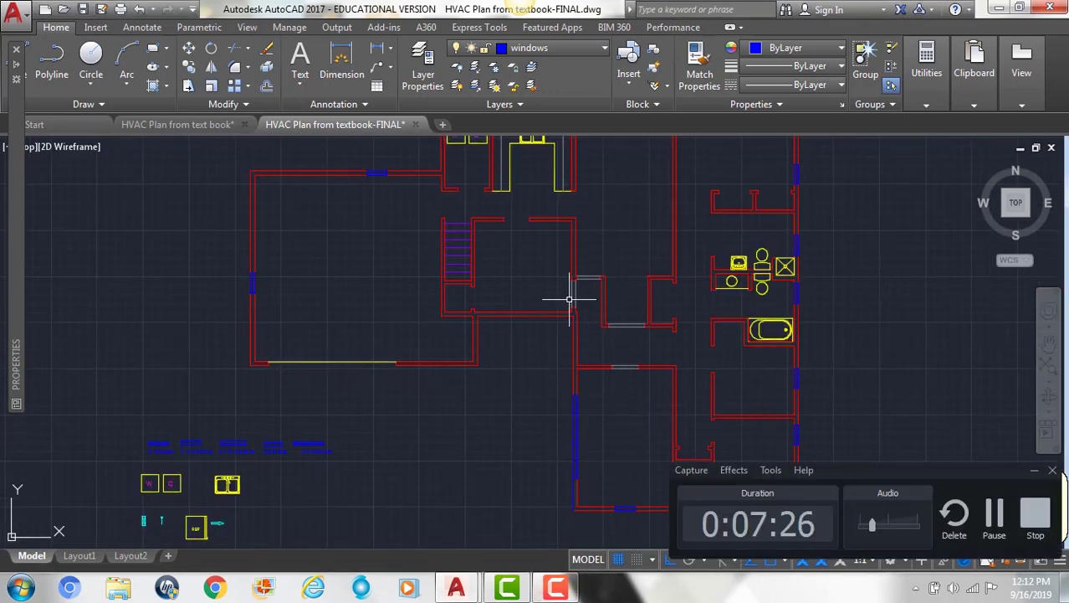
- Draw a 2'10 guide line leftward from the right corner of the recessed front wall, along the wall's outer face
{"action": "scroll", "coordinate": [518, 308], "scroll_direction": "up", "scroll_amount": 2}
{"action": "scroll", "coordinate": [509, 308], "scroll_direction": "up", "scroll_amount": 2}
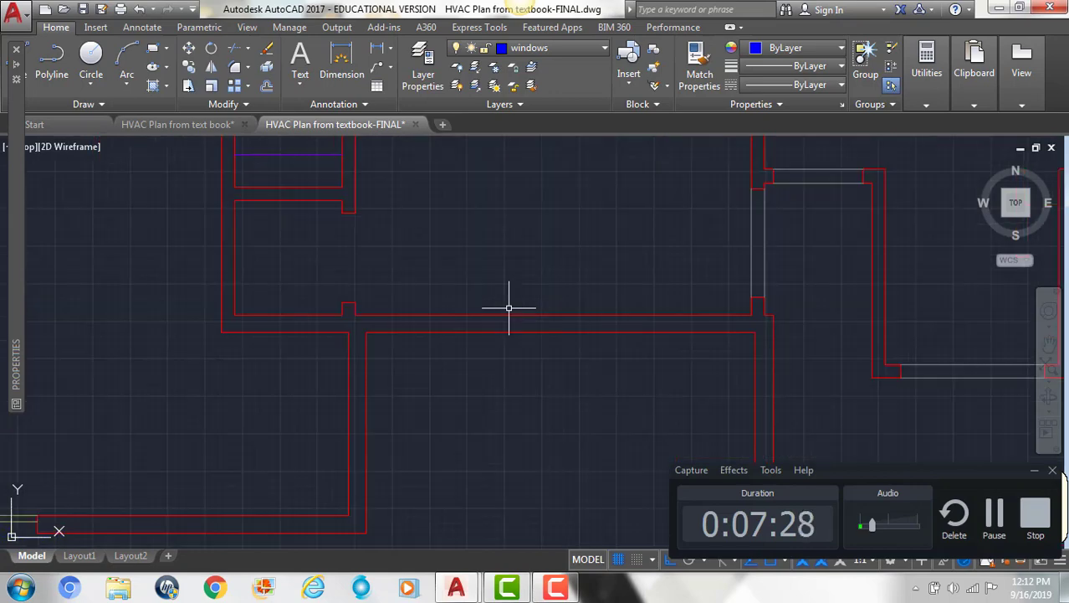
{"action": "middle_click_drag", "start_coordinate": [519, 332], "coordinate": [507, 319]}
{"action": "type", "text": "l"}
{"action": "key", "text": "Return"}
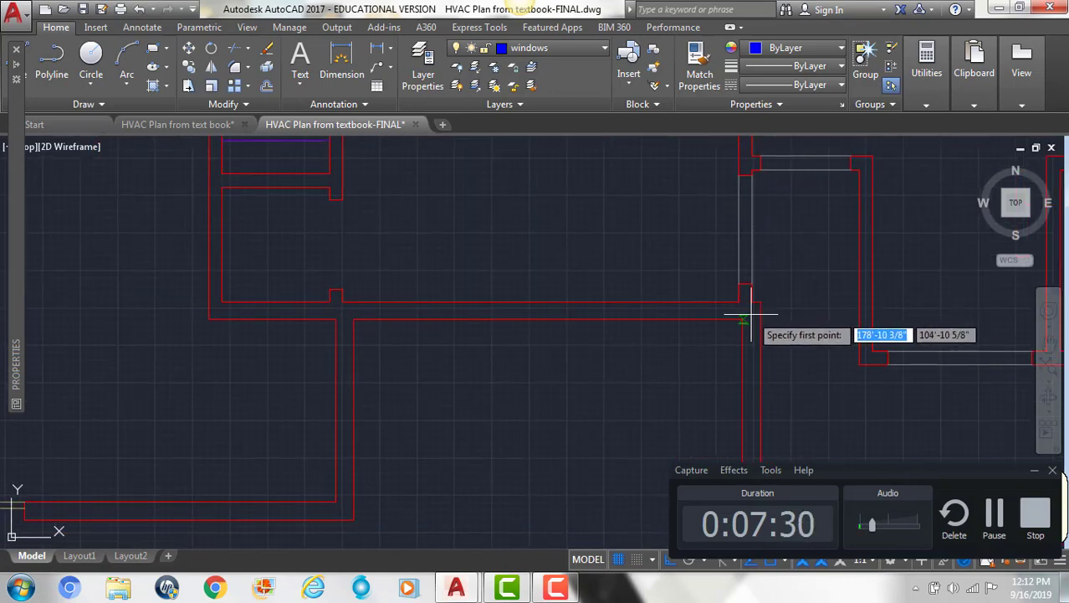
{"action": "left_click", "coordinate": [743, 318]}
{"action": "type", "text": "2"}
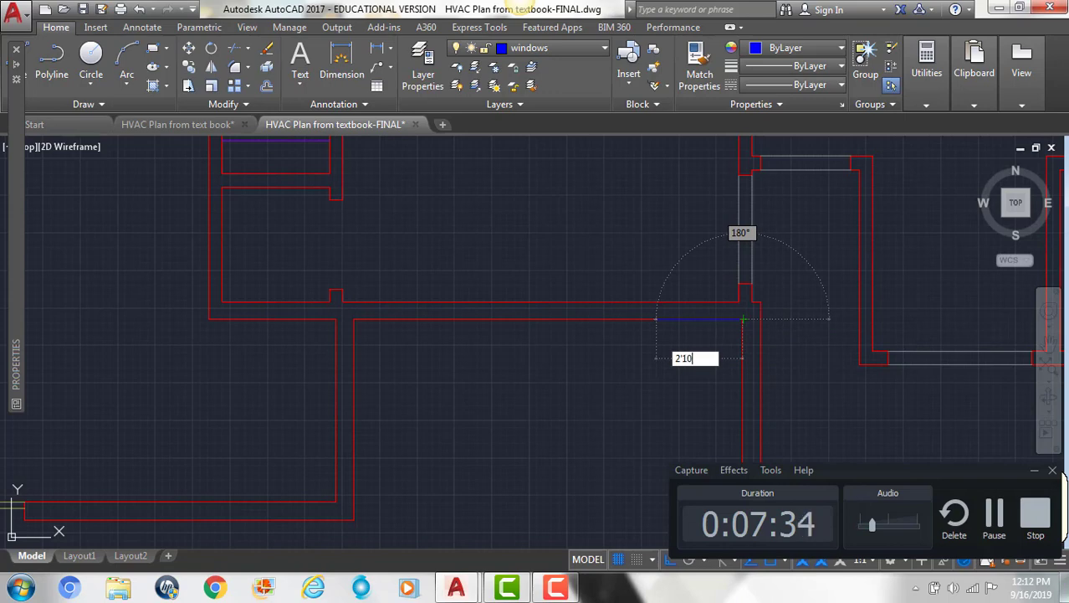
{"action": "type", "text": "'10"}
{"action": "key", "text": "Return"}
- Copy the prepared 2' window by its lower edge's midpoint onto the left end of the guide line in the recessed front wall
{"action": "scroll", "coordinate": [636, 368], "scroll_direction": "down", "scroll_amount": 3}
{"action": "scroll", "coordinate": [571, 351], "scroll_direction": "up", "scroll_amount": 2}
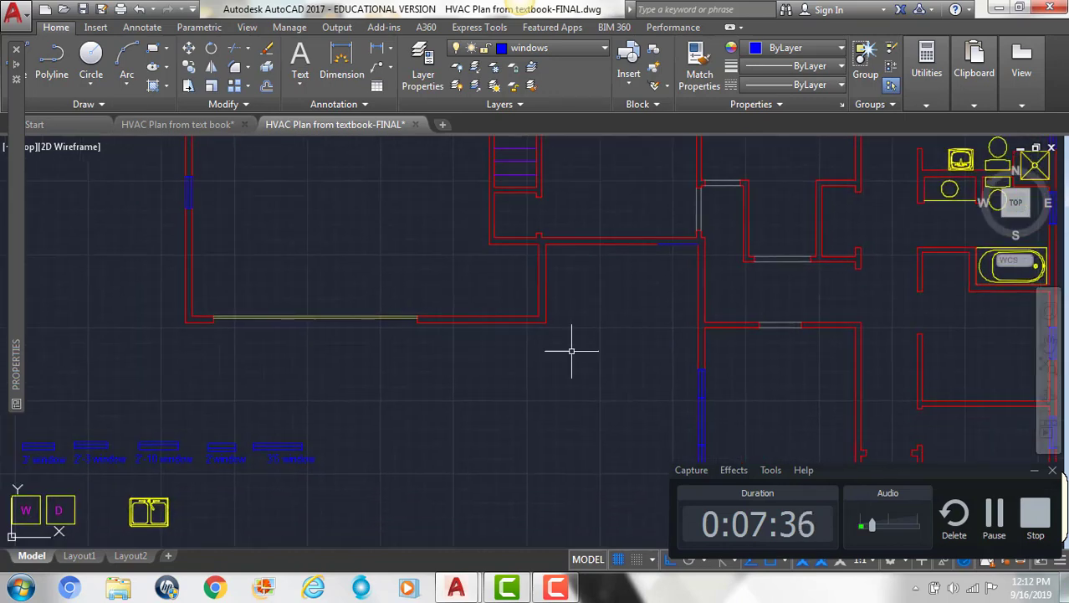
{"action": "scroll", "coordinate": [469, 368], "scroll_direction": "down", "scroll_amount": 3}
{"action": "scroll", "coordinate": [335, 394], "scroll_direction": "up", "scroll_amount": 5}
{"action": "left_click", "coordinate": [349, 392]}
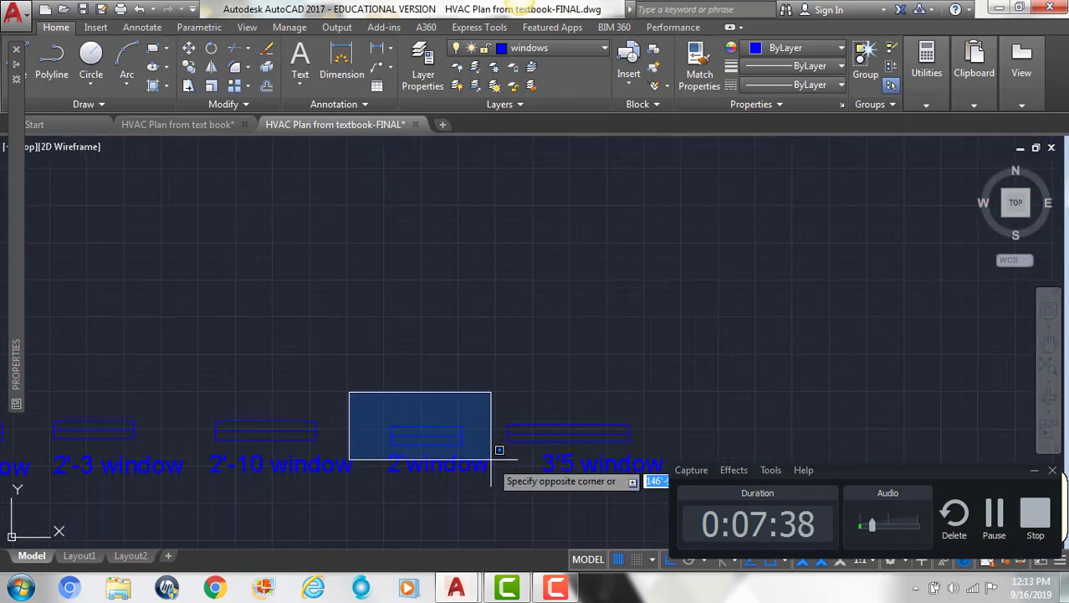
{"action": "left_click", "coordinate": [492, 459]}
{"action": "type", "text": "co"}
{"action": "key", "text": "Return"}
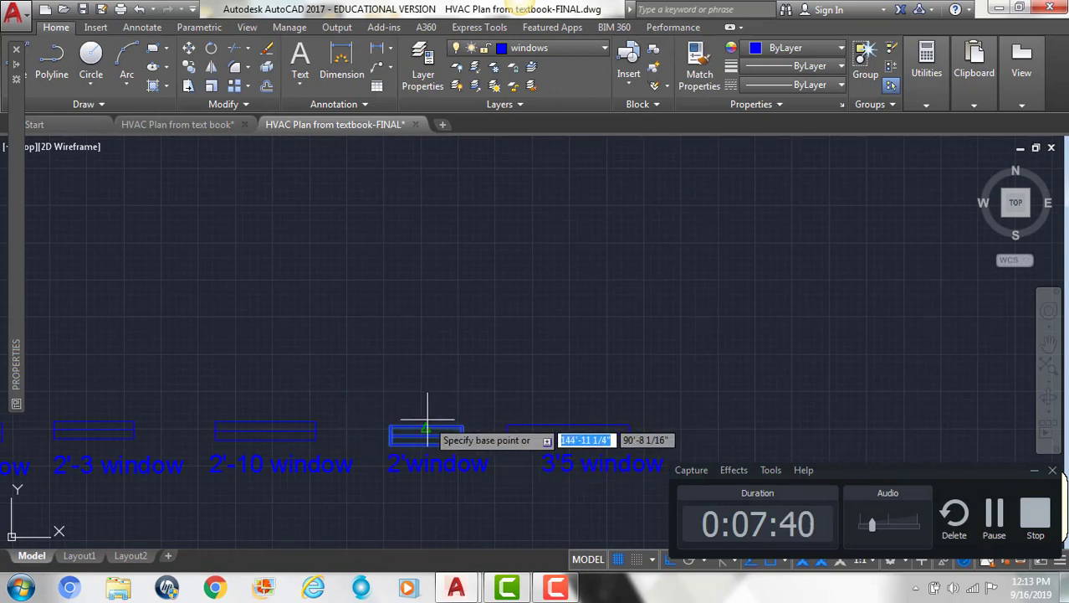
{"action": "middle_click_drag", "start_coordinate": [426, 437], "coordinate": [283, 389]}
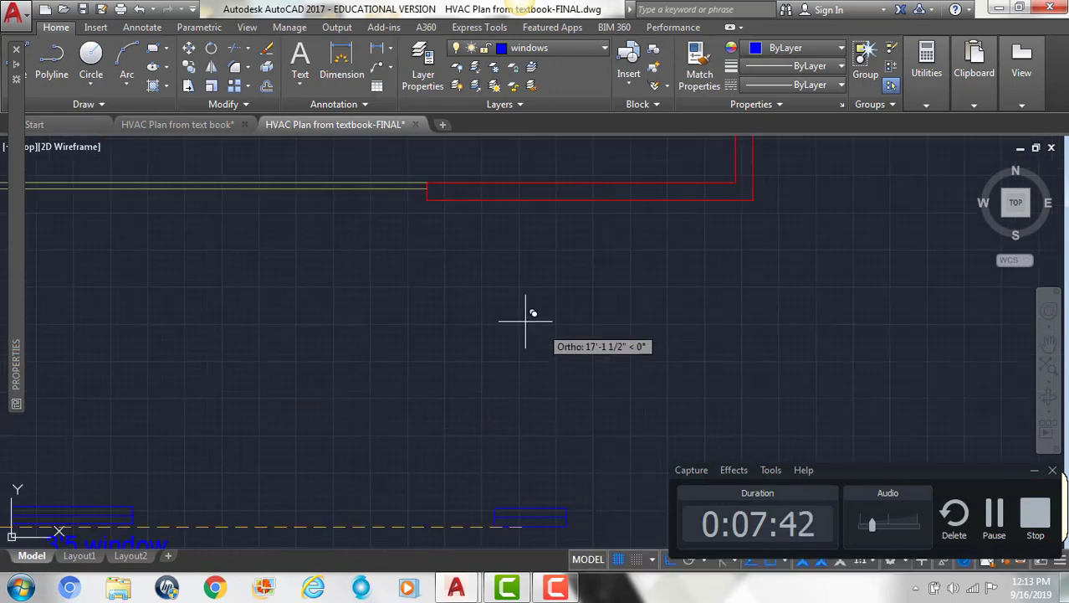
{"action": "scroll", "coordinate": [521, 431], "scroll_direction": "down", "scroll_amount": 3}
{"action": "scroll", "coordinate": [353, 432], "scroll_direction": "down", "scroll_amount": 2}
{"action": "scroll", "coordinate": [622, 354], "scroll_direction": "up", "scroll_amount": 2}
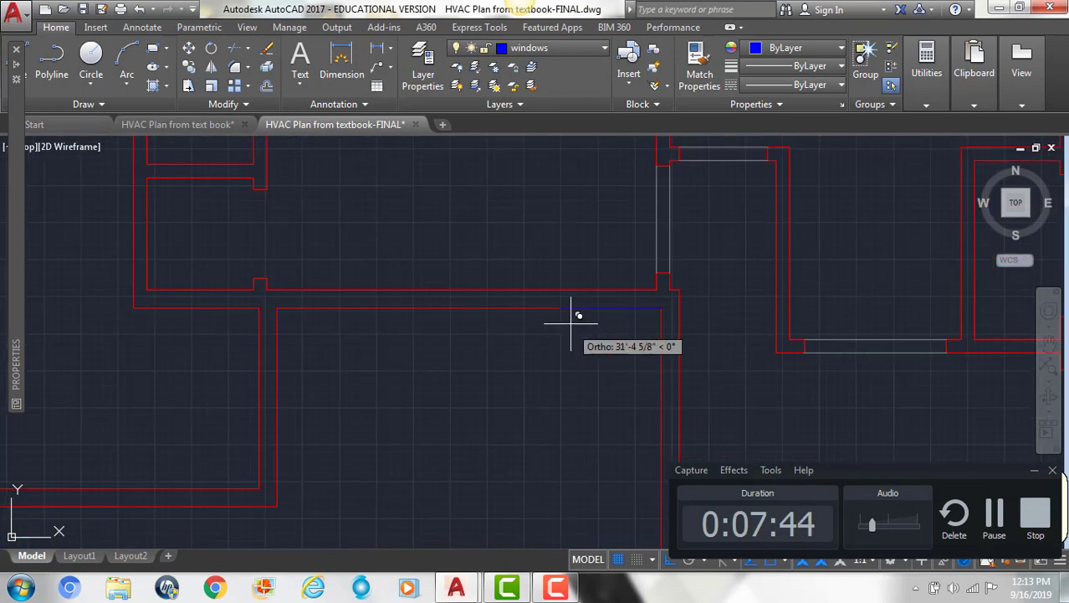
{"action": "left_click", "coordinate": [560, 306]}
{"action": "key", "text": "Escape"}
- Copy the prepared 3'5 window by its upper right corner onto the upper left corner of the 2' window in the recessed front wall
{"action": "scroll", "coordinate": [699, 306], "scroll_direction": "down", "scroll_amount": 2}
{"action": "middle_click_drag", "start_coordinate": [508, 356], "coordinate": [634, 268]}
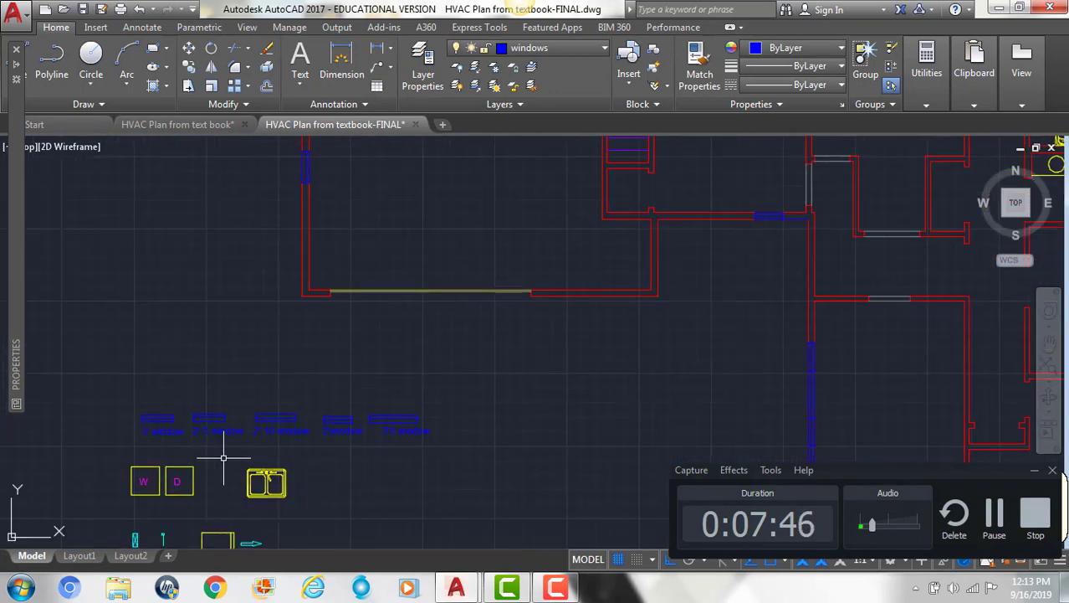
{"action": "scroll", "coordinate": [247, 436], "scroll_direction": "up", "scroll_amount": 4}
{"action": "middle_click_drag", "start_coordinate": [145, 329], "coordinate": [309, 339]}
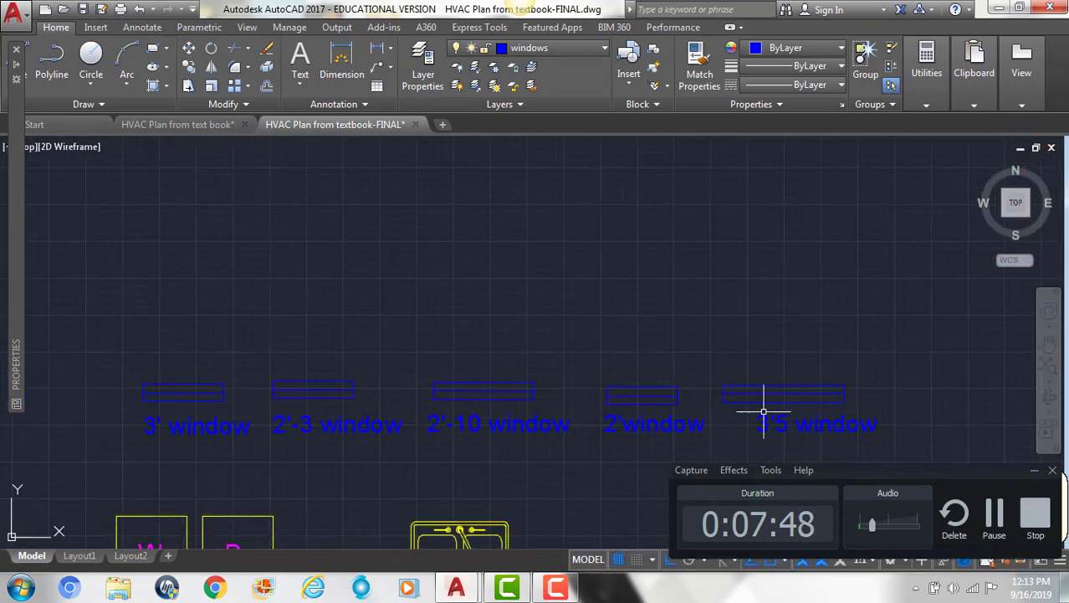
{"action": "middle_click_drag", "start_coordinate": [644, 339], "coordinate": [398, 337]}
{"action": "left_click", "coordinate": [451, 342]}
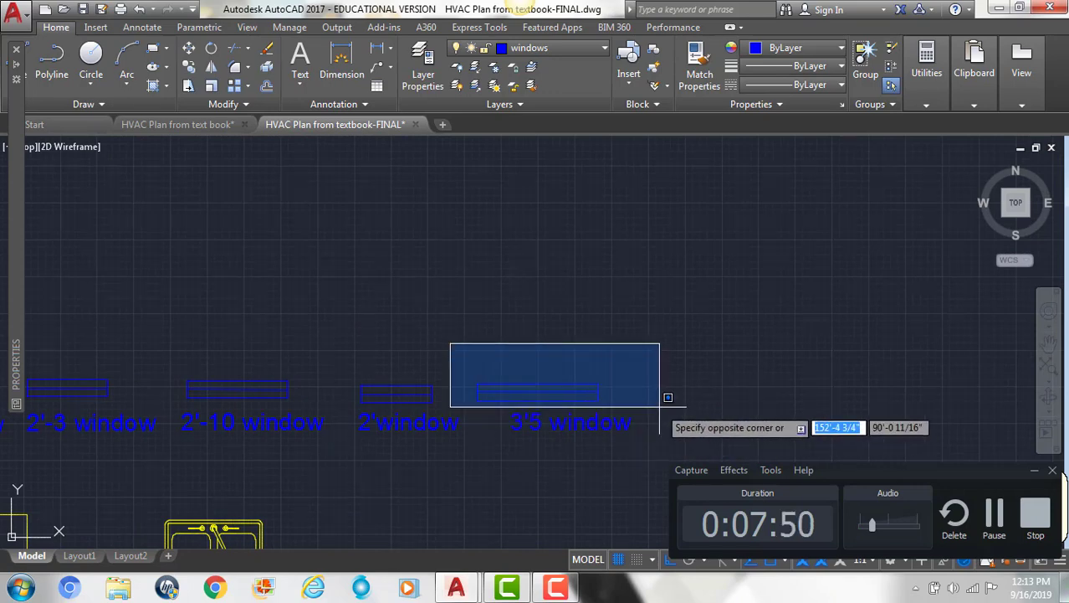
{"action": "left_click", "coordinate": [659, 408]}
{"action": "type", "text": "co"}
{"action": "key", "text": "Return"}
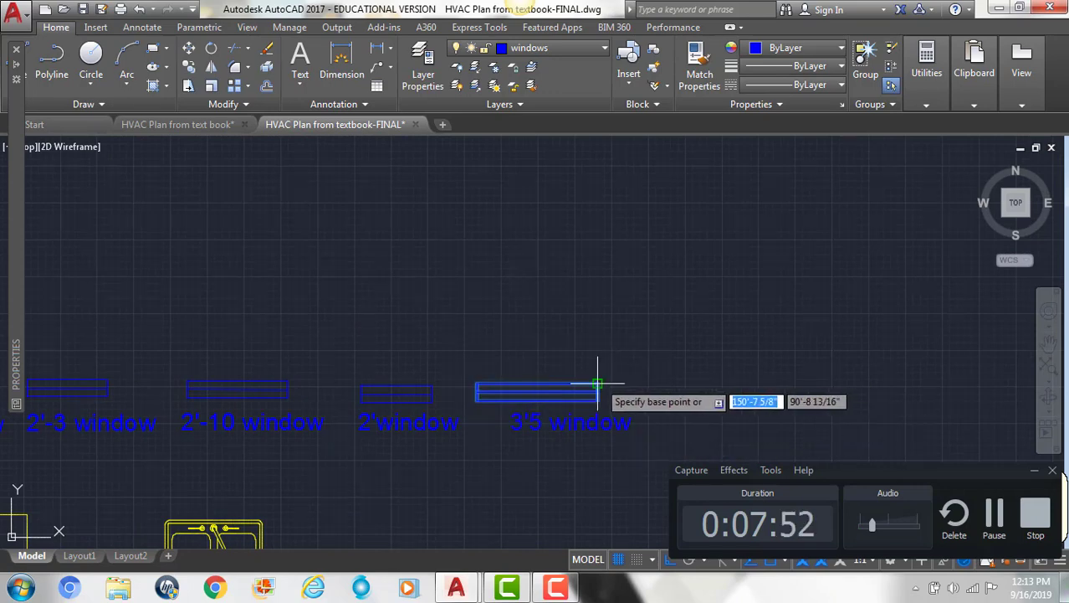
{"action": "left_click", "coordinate": [596, 383]}
{"action": "middle_click_drag", "start_coordinate": [597, 383], "coordinate": [294, 440]}
{"action": "scroll", "coordinate": [294, 439], "scroll_direction": "down", "scroll_amount": 4}
{"action": "scroll", "coordinate": [429, 400], "scroll_direction": "up", "scroll_amount": 6}
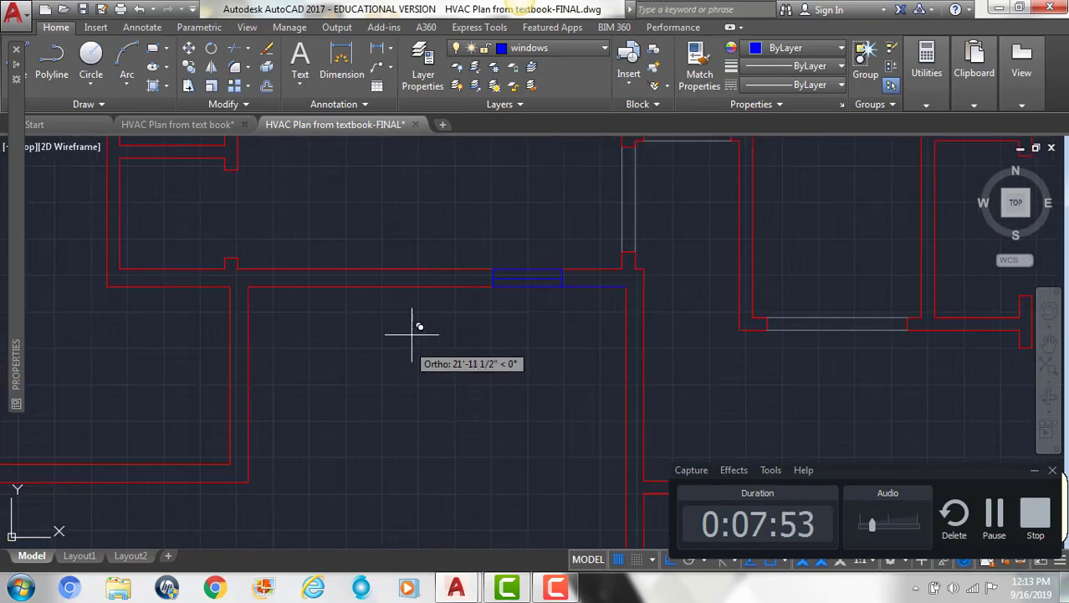
{"action": "left_click", "coordinate": [494, 270]}
- Copy the recessed wall's 2' window from its upper right corner to the 3'5 window's upper left corner
{"action": "scroll", "coordinate": [494, 264], "scroll_direction": "up", "scroll_amount": 2}
{"action": "left_click", "coordinate": [496, 262]}
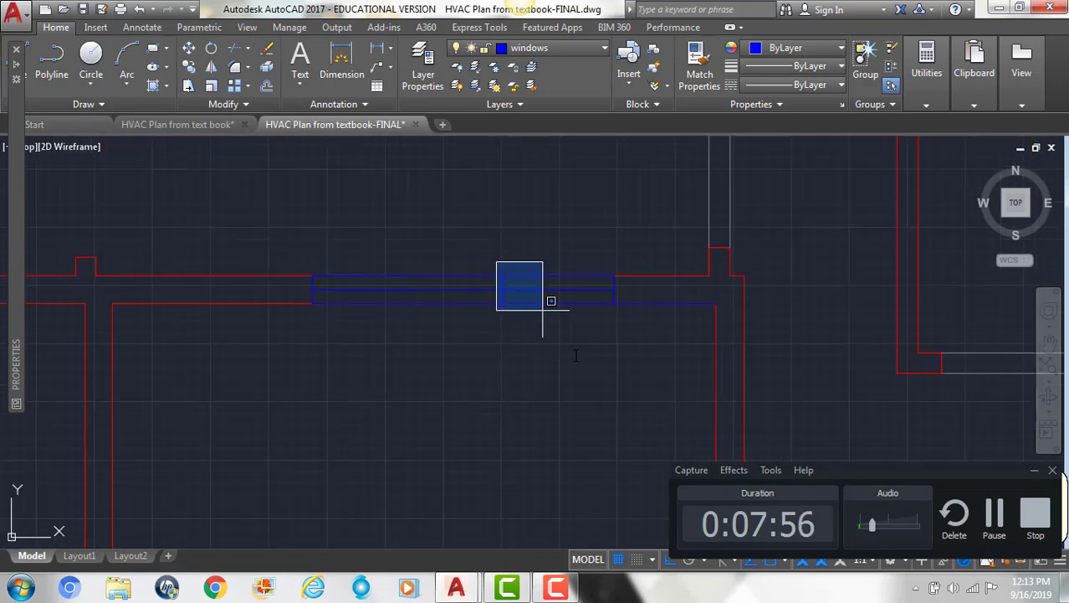
{"action": "left_click", "coordinate": [626, 349]}
{"action": "type", "text": "co"}
{"action": "key", "text": "Return"}
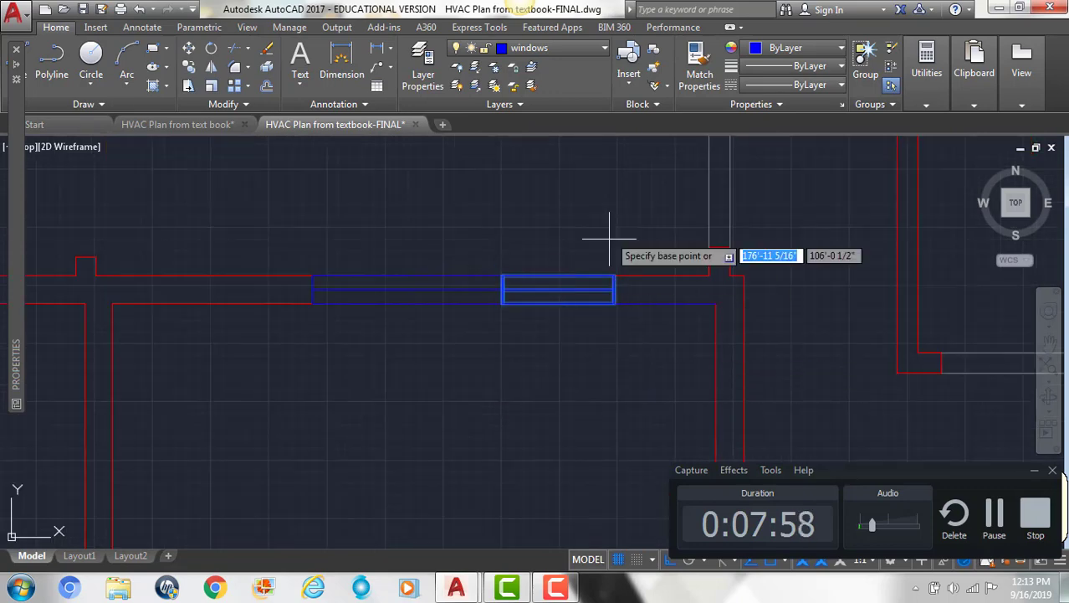
{"action": "left_click", "coordinate": [614, 275]}
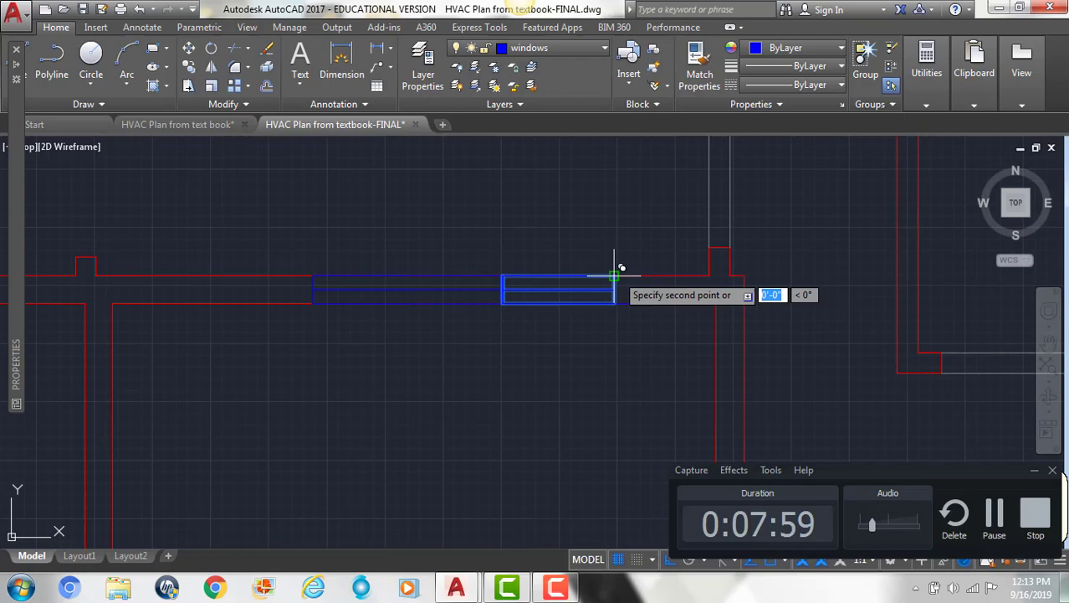
{"action": "left_click", "coordinate": [313, 276]}
{"action": "key", "text": "Return"}
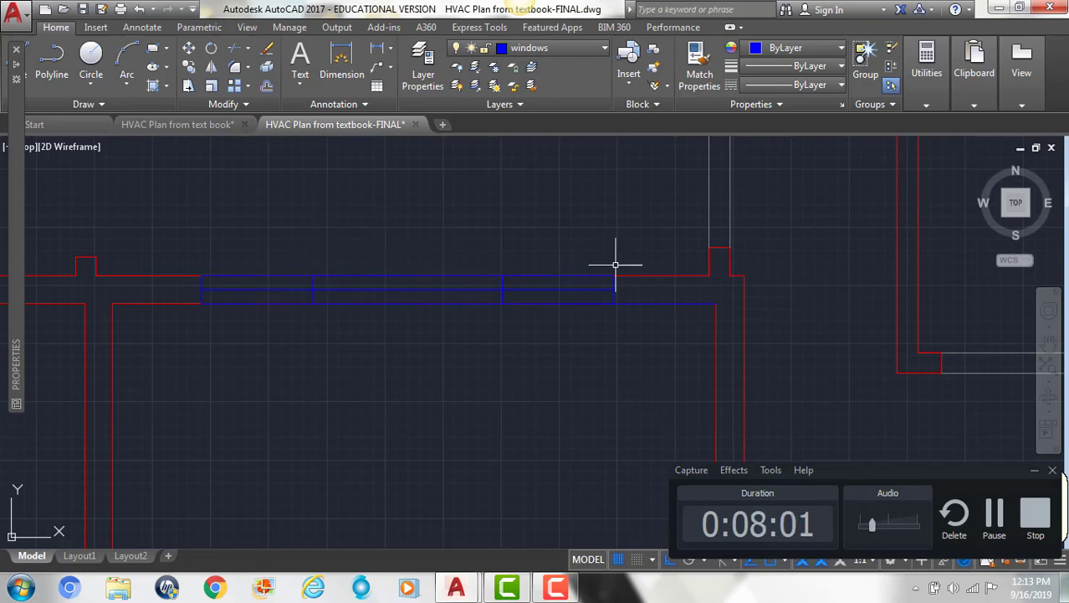
- Delete the guide line at the right end of the recessed front wall's window group
{"action": "left_click", "coordinate": [646, 299]}
{"action": "left_click", "coordinate": [685, 371]}
{"action": "left_click", "coordinate": [645, 299]}
{"action": "left_click", "coordinate": [649, 310]}
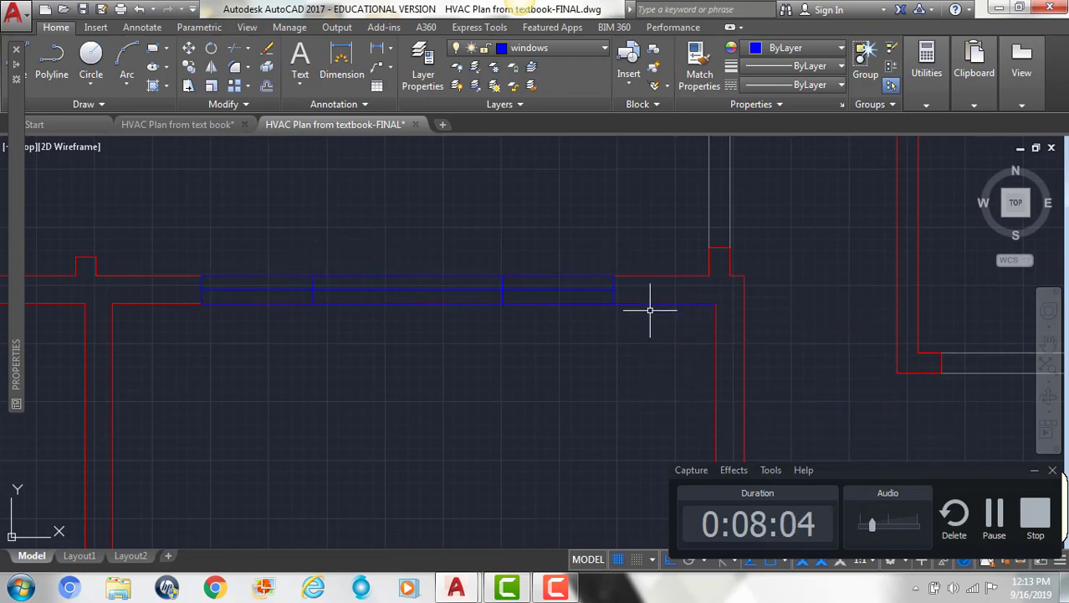
{"action": "left_click", "coordinate": [649, 303]}
{"action": "scroll", "coordinate": [525, 291], "scroll_direction": "down", "scroll_amount": 6}
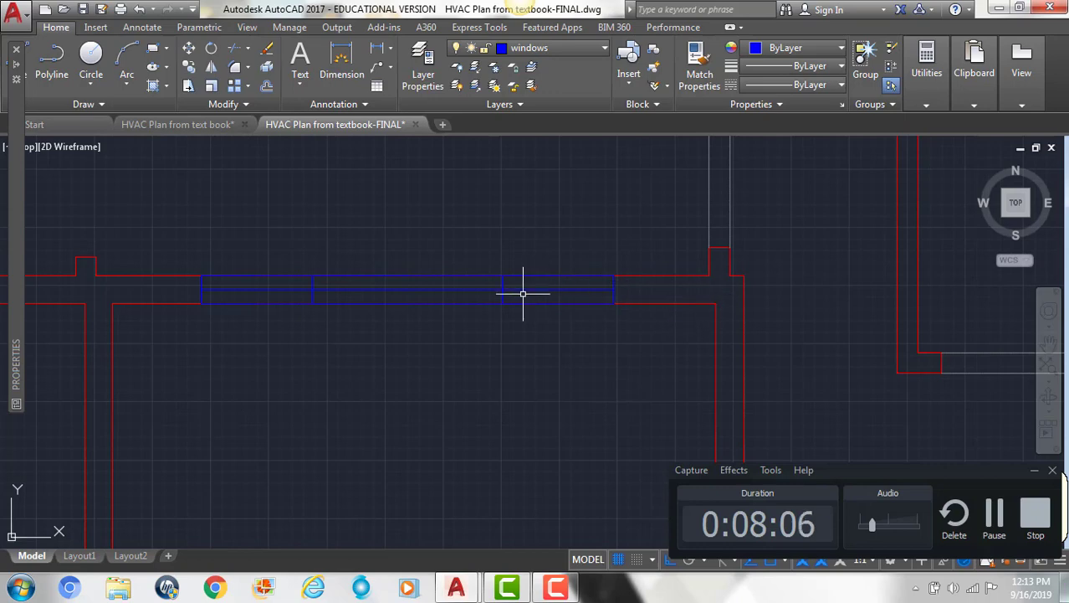
{"action": "mouse_move", "coordinate": [490, 375]}
{"action": "middle_mouse_down"}
{"action": "mouse_move", "coordinate": [508, 386]}
{"action": "mouse_move", "coordinate": [521, 357]}
{"action": "middle_mouse_up"}
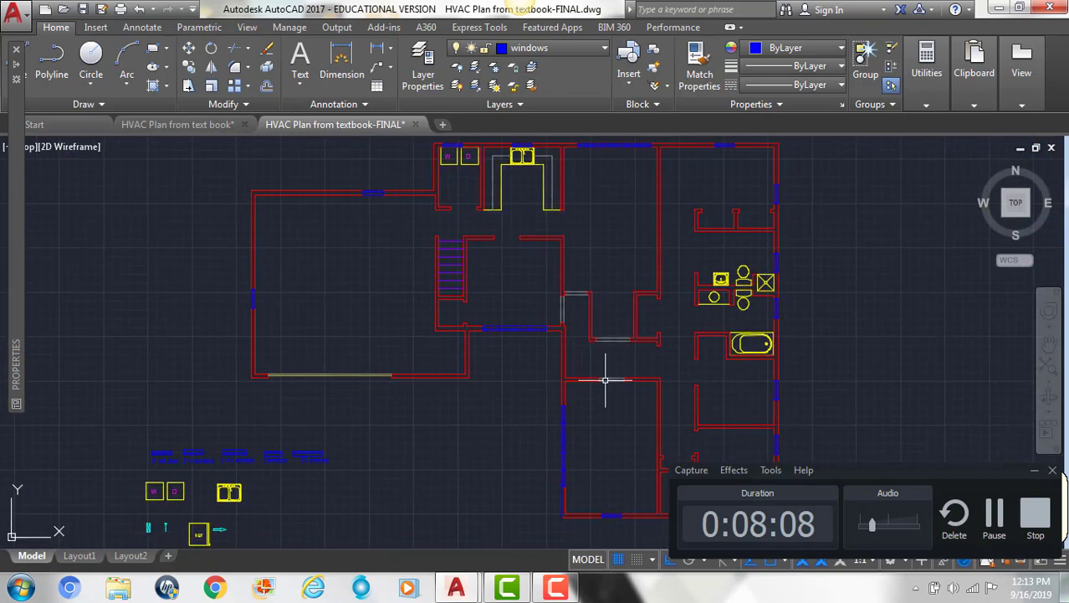
{"action": "left_click", "coordinate": [1003, 514]}
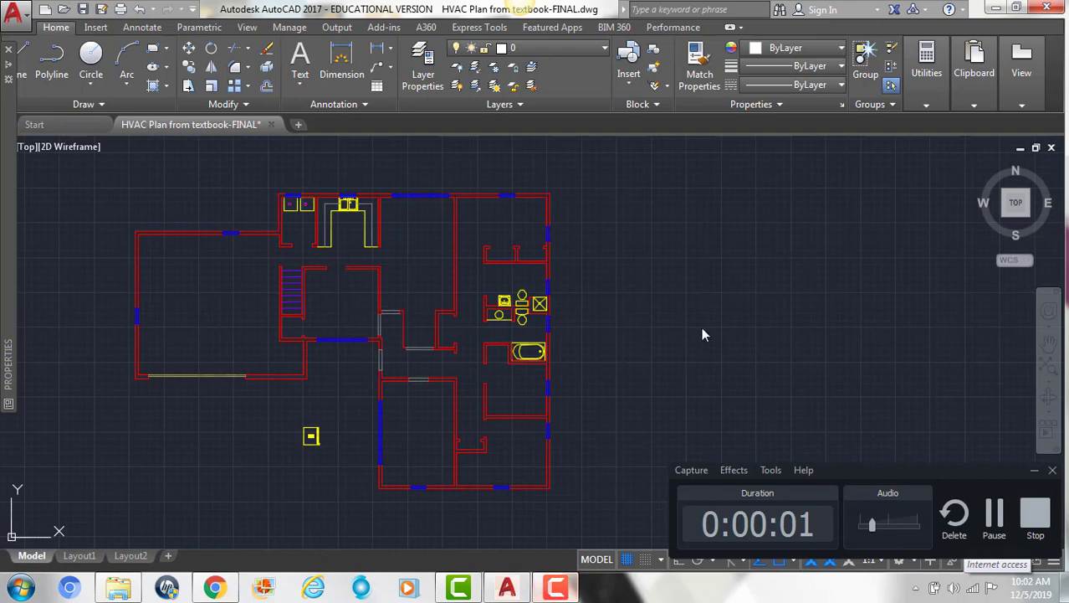
{"action": "middle_click_drag", "start_coordinate": [690, 374], "coordinate": [701, 374]}
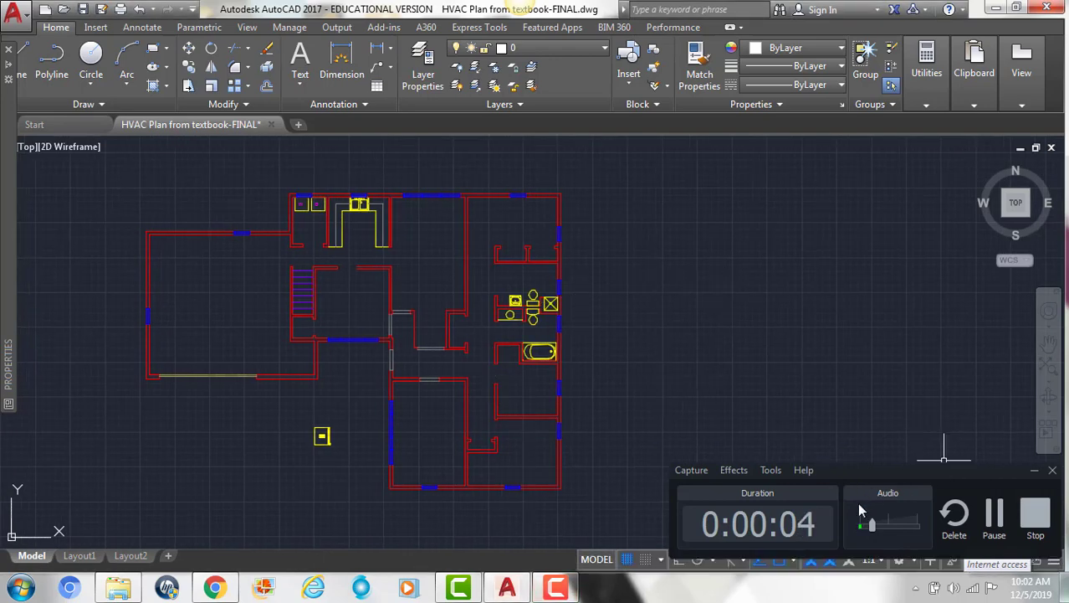
{"action": "left_click_drag", "start_coordinate": [872, 523], "coordinate": [890, 527]}
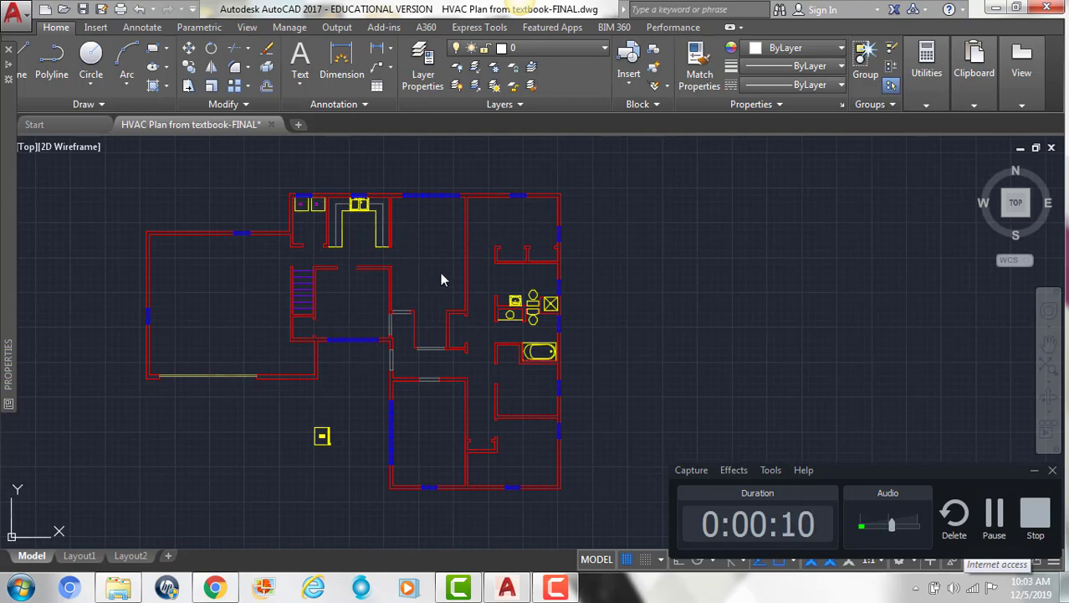
{"action": "left_click", "coordinate": [995, 523]}
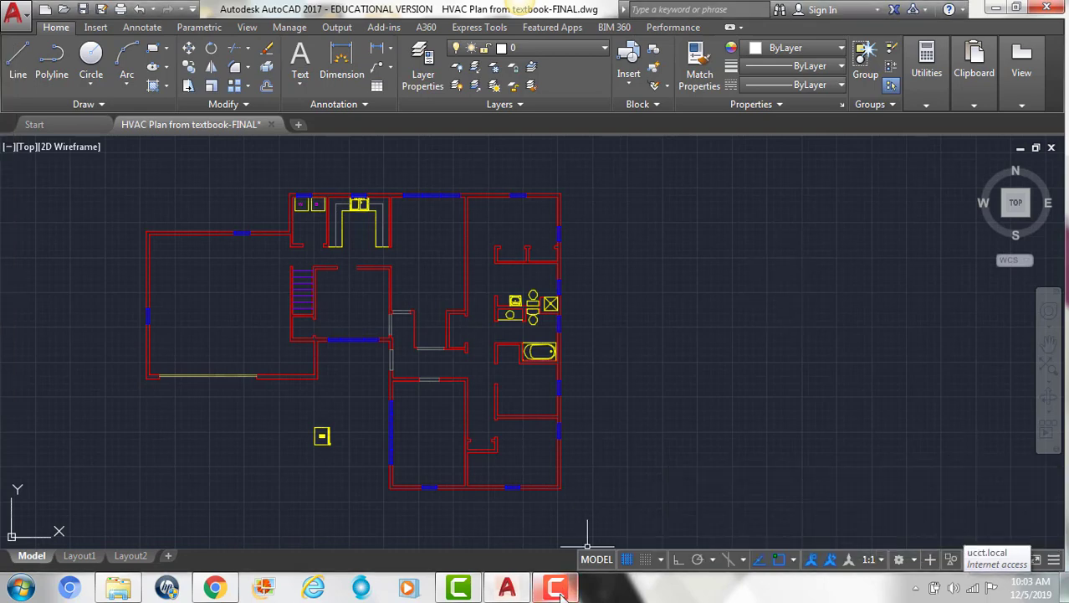
{"action": "left_click", "coordinate": [559, 590]}
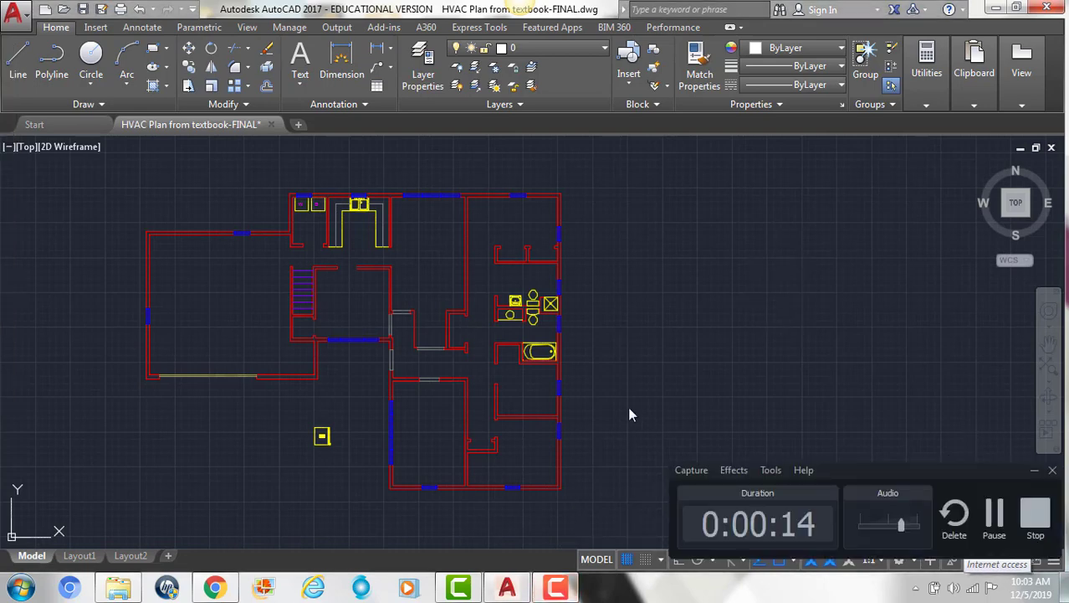
- Move the refrigerator from below the plan by its lower left corner onto the lower left corner of the kitchen counter
{"action": "scroll", "coordinate": [325, 443], "scroll_direction": "up", "scroll_amount": 2}
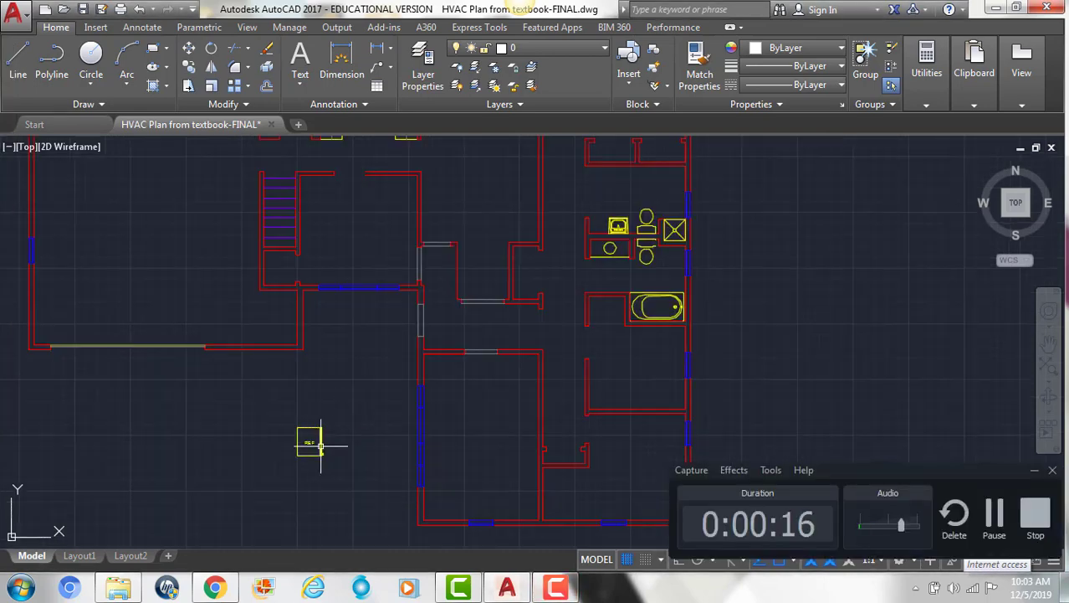
{"action": "left_click", "coordinate": [321, 446]}
{"action": "scroll", "coordinate": [292, 442], "scroll_direction": "up", "scroll_amount": 3}
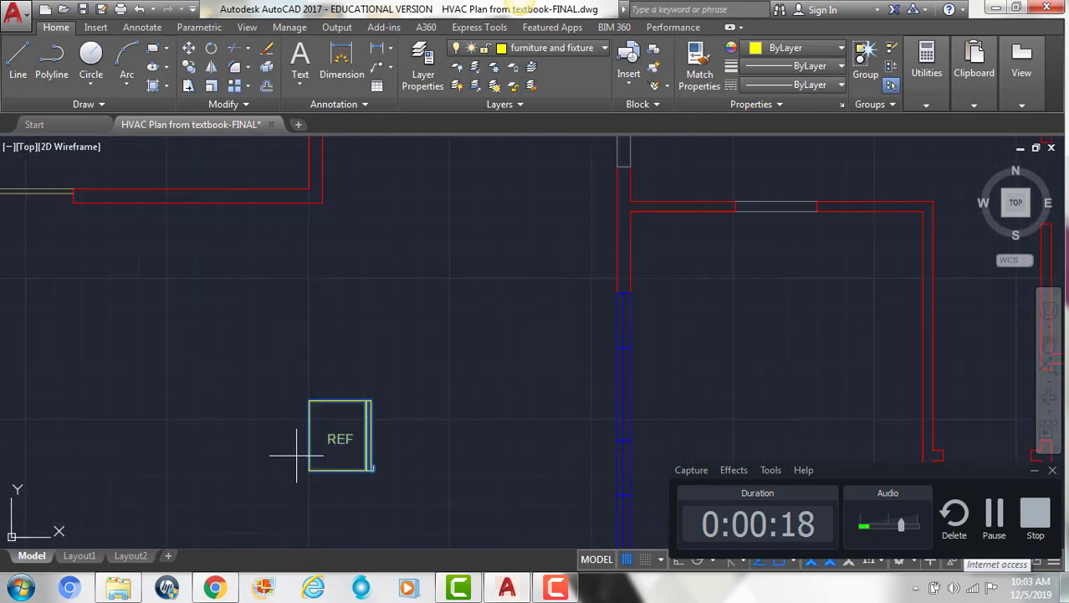
{"action": "type", "text": "m"}
{"action": "key", "text": "Return"}
{"action": "left_click", "coordinate": [309, 470]}
{"action": "scroll", "coordinate": [375, 468], "scroll_direction": "down", "scroll_amount": 6}
{"action": "scroll", "coordinate": [400, 287], "scroll_direction": "up", "scroll_amount": 2}
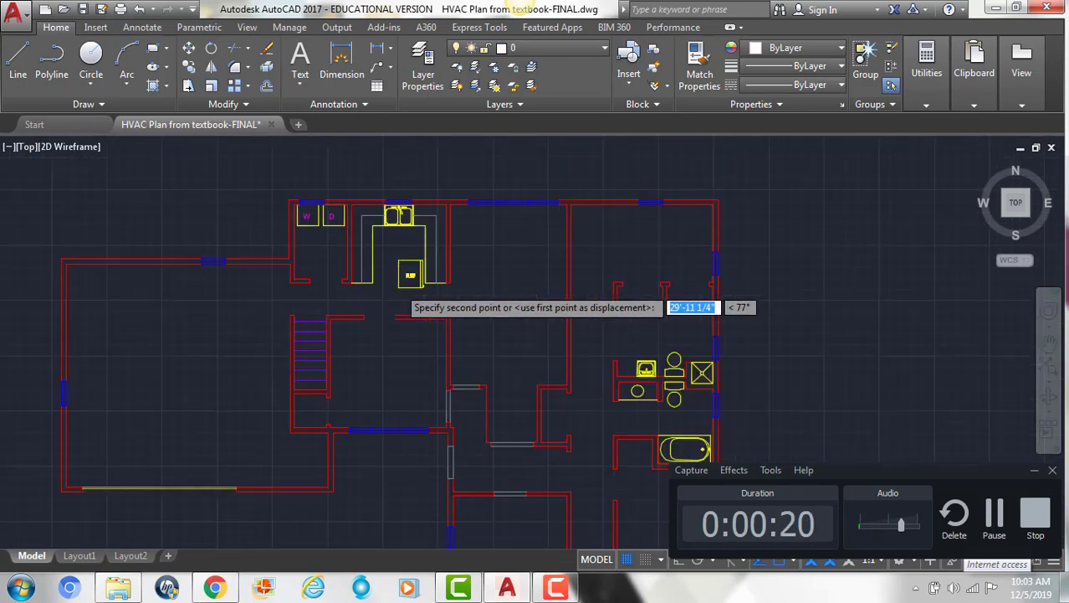
{"action": "scroll", "coordinate": [392, 243], "scroll_direction": "up", "scroll_amount": 4}
{"action": "left_click", "coordinate": [279, 357]}
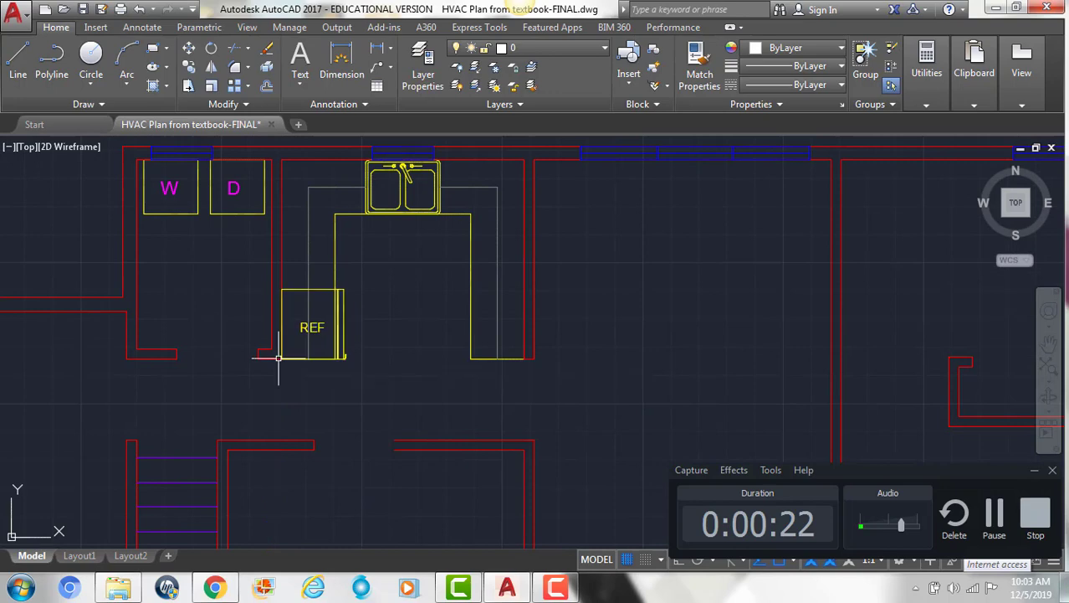
- Shorten the kitchen counter's left front edge so that its lower end stops at the refrigerator's upper edge
{"action": "scroll", "coordinate": [331, 271], "scroll_direction": "up", "scroll_amount": 2}
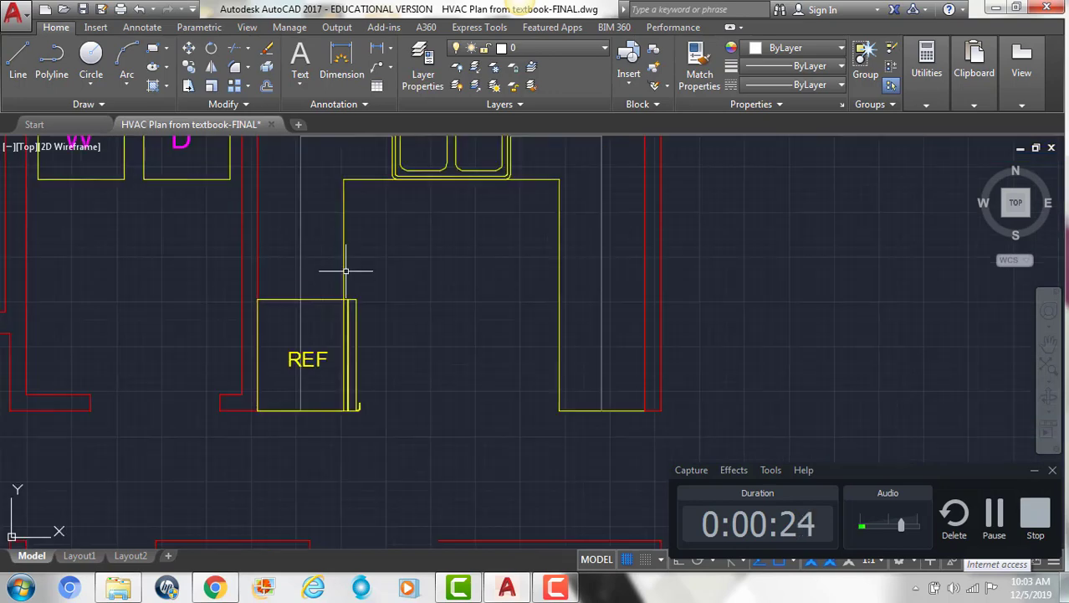
{"action": "left_click", "coordinate": [345, 270]}
{"action": "scroll", "coordinate": [360, 429], "scroll_direction": "up", "scroll_amount": 3}
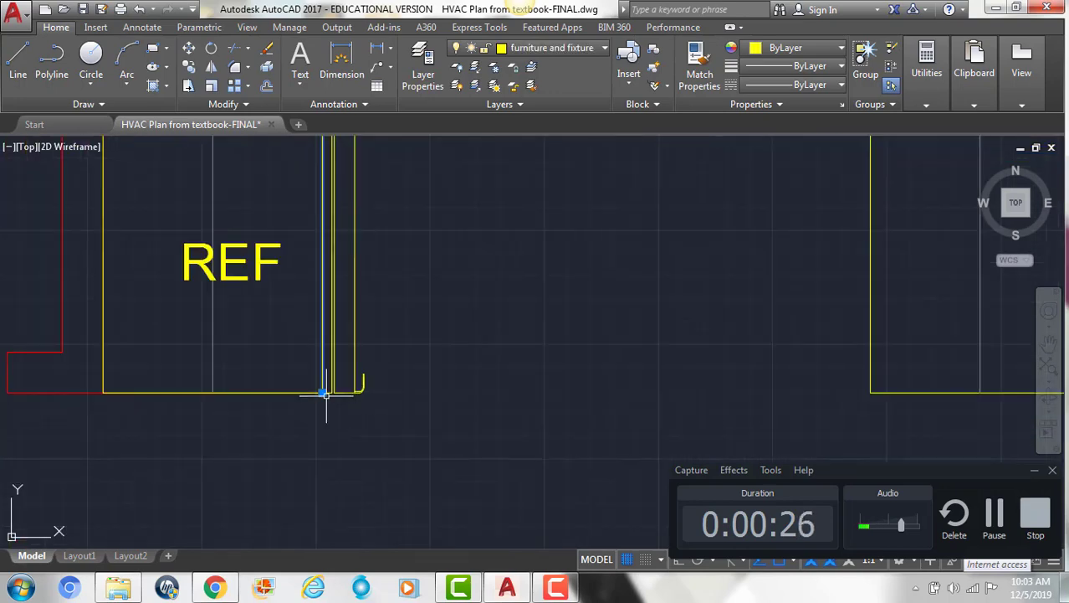
{"action": "left_click", "coordinate": [326, 393]}
{"action": "middle_click_drag", "start_coordinate": [326, 125], "coordinate": [335, 314]}
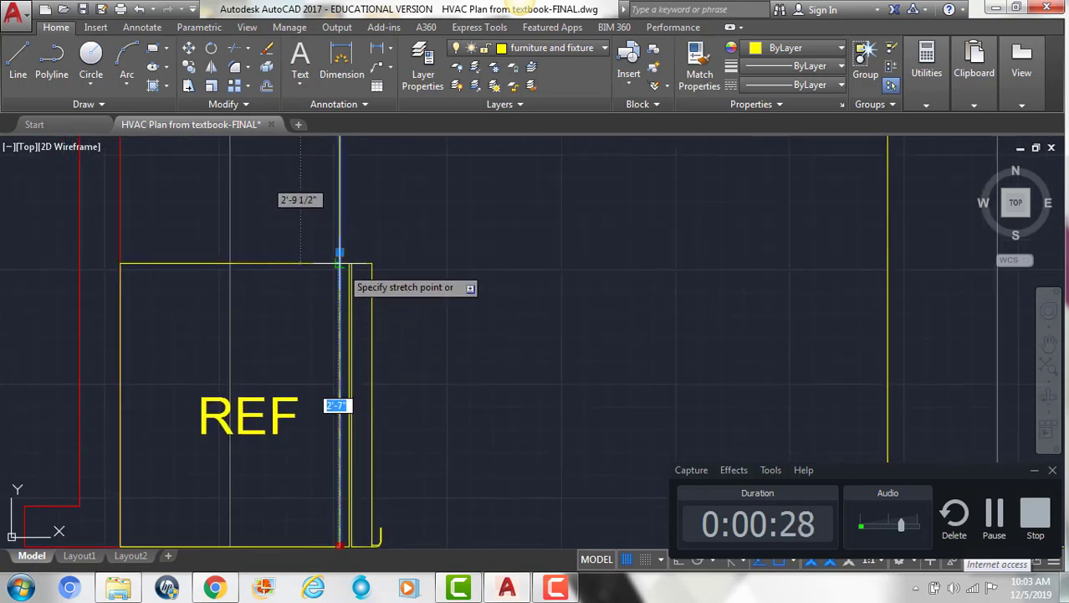
{"action": "left_click", "coordinate": [339, 252]}
{"action": "scroll", "coordinate": [429, 262], "scroll_direction": "down", "scroll_amount": 2}
{"action": "scroll", "coordinate": [664, 248], "scroll_direction": "down", "scroll_amount": 2}
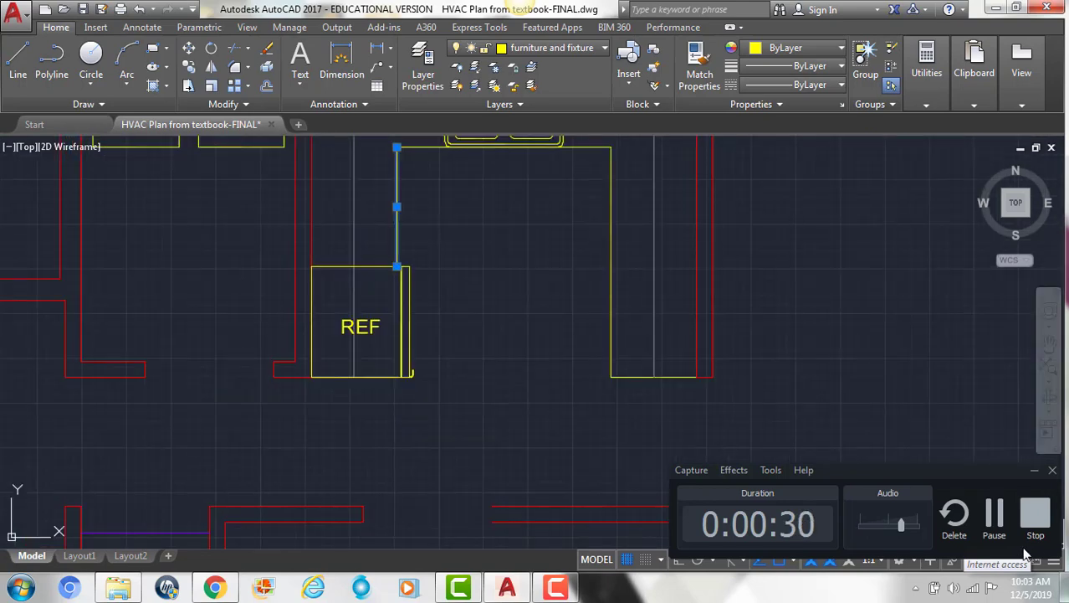
{"action": "left_click", "coordinate": [997, 534]}
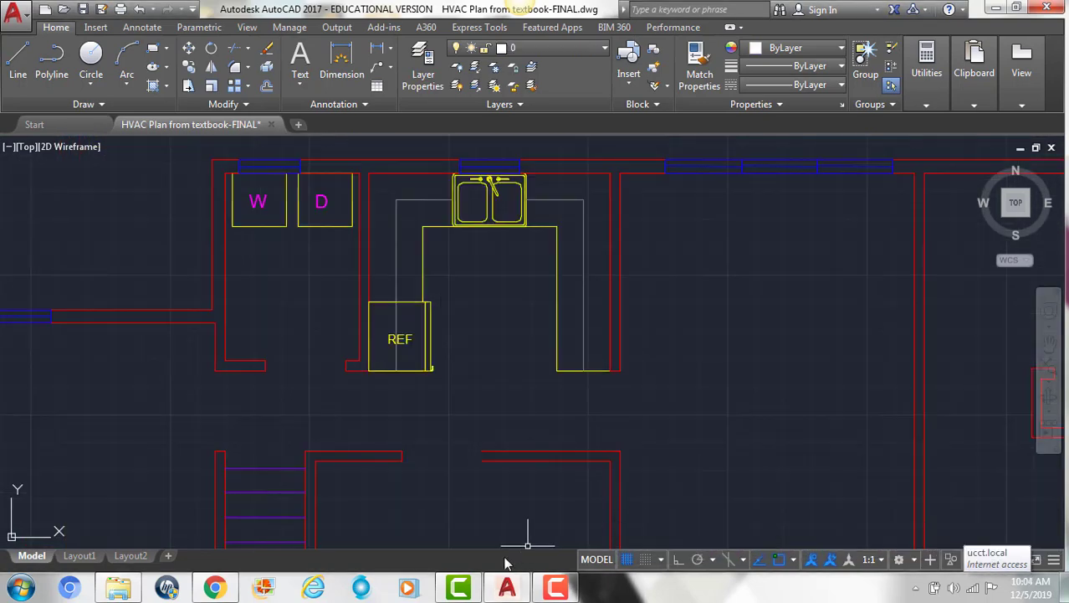
{"action": "left_click", "coordinate": [554, 586]}
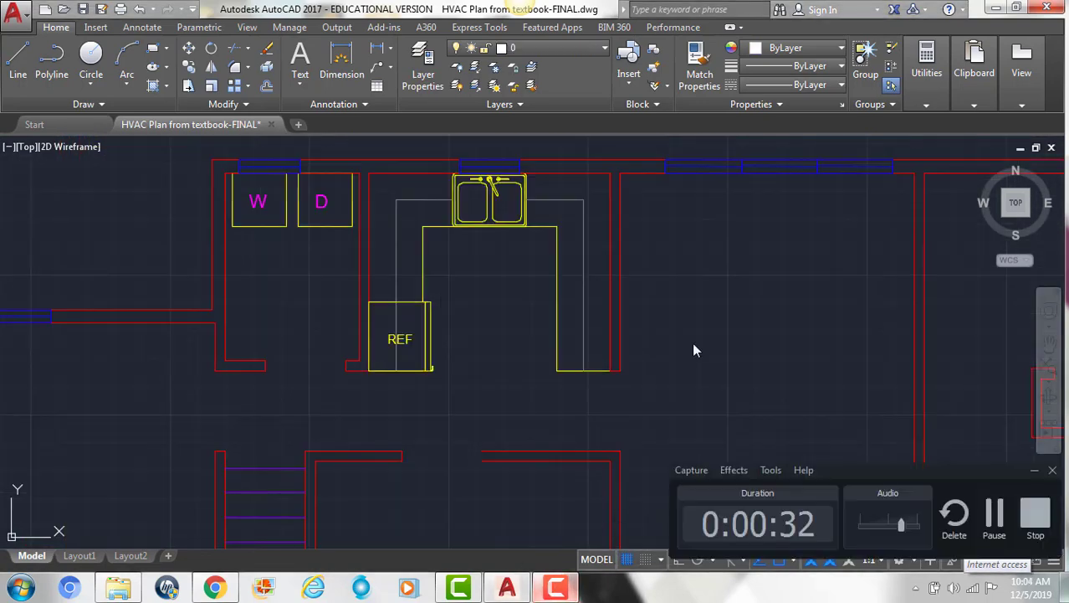
{"action": "left_click", "coordinate": [770, 379]}
{"action": "scroll", "coordinate": [770, 379], "scroll_direction": "down", "scroll_amount": 2}
{"action": "middle_click_drag", "start_coordinate": [749, 375], "coordinate": [617, 299]}
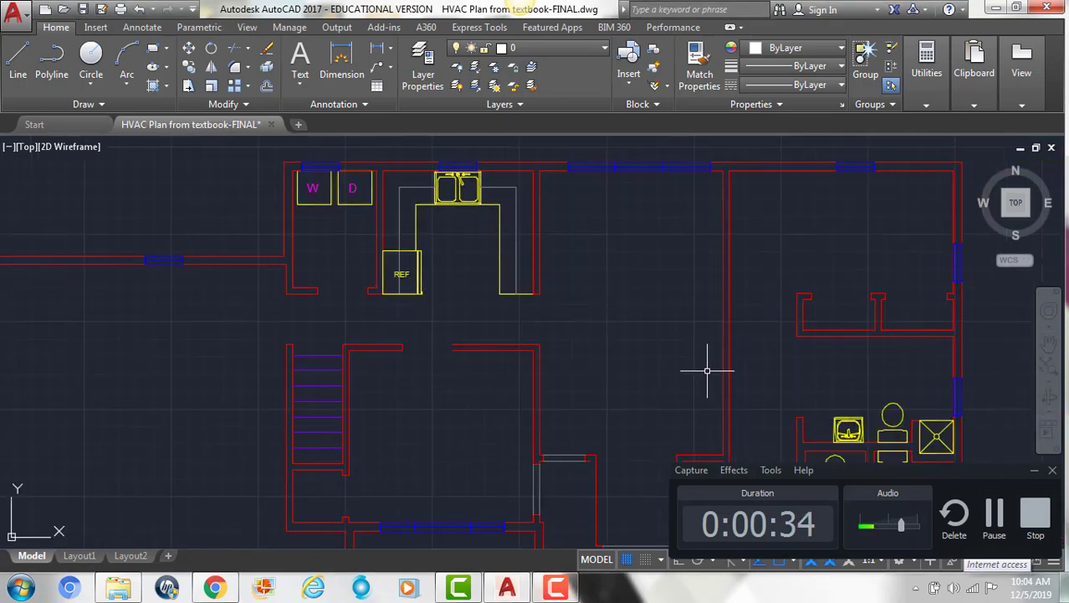
{"action": "scroll", "coordinate": [708, 370], "scroll_direction": "down", "scroll_amount": 2}
{"action": "middle_click_drag", "start_coordinate": [688, 358], "coordinate": [618, 311]}
{"action": "middle_click_drag", "start_coordinate": [563, 286], "coordinate": [523, 303]}
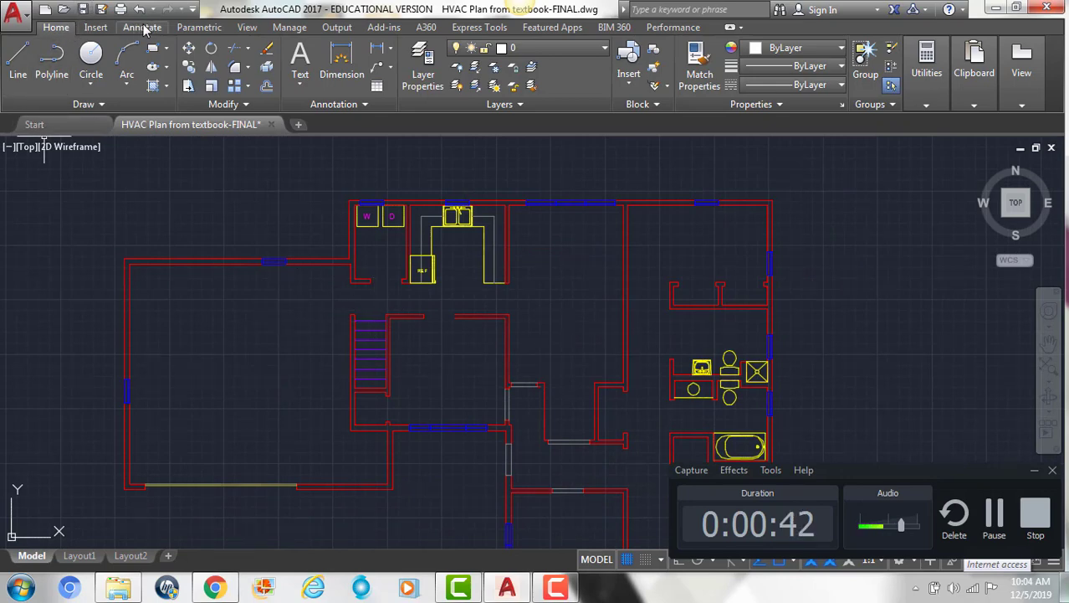
- Set the Standard text style's height to 7 inches and make that style current
{"action": "left_click", "coordinate": [142, 28]}
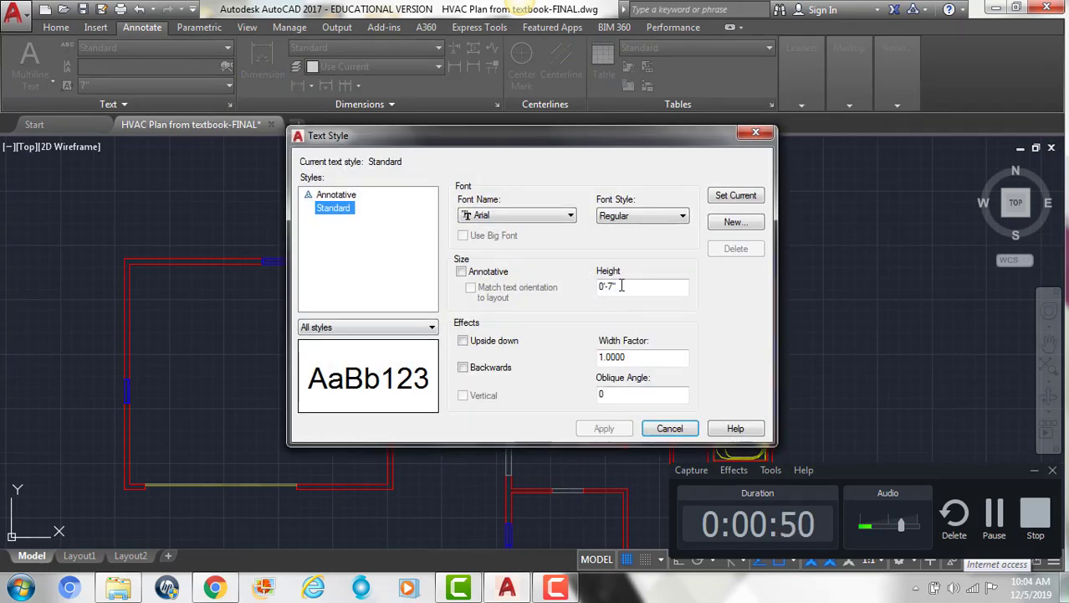
{"action": "left_click_drag", "start_coordinate": [621, 285], "coordinate": [535, 284]}
{"action": "type", "text": "7"}
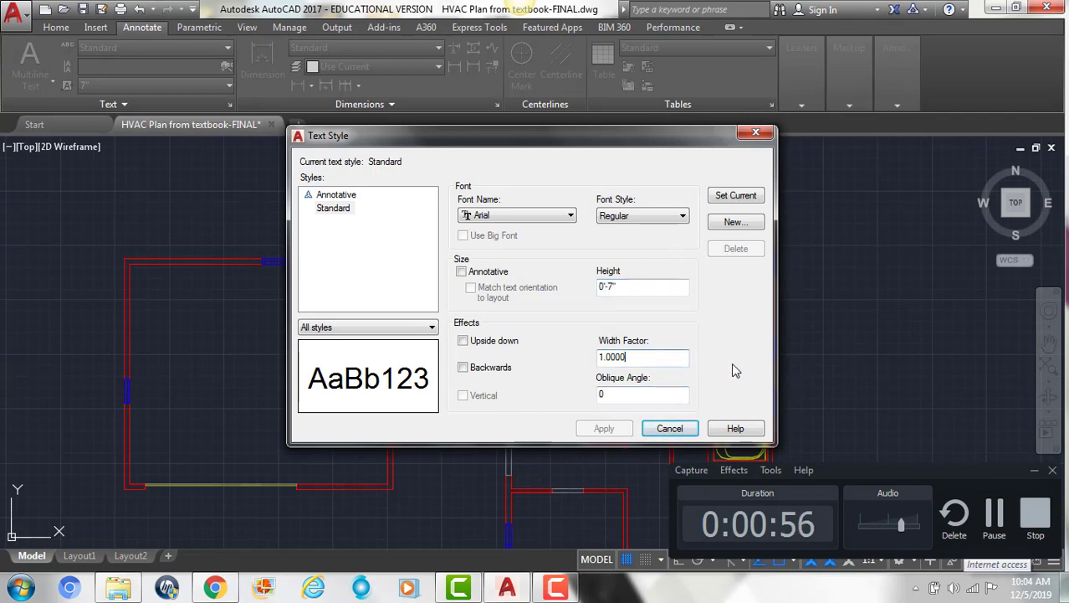
{"action": "left_click", "coordinate": [725, 194]}
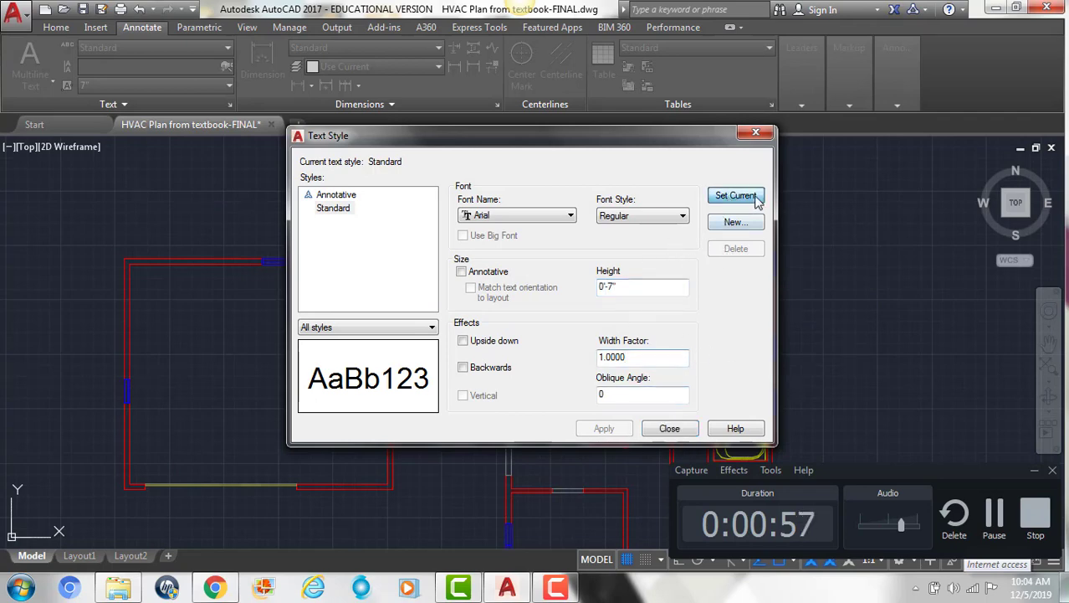
{"action": "left_click", "coordinate": [670, 429]}
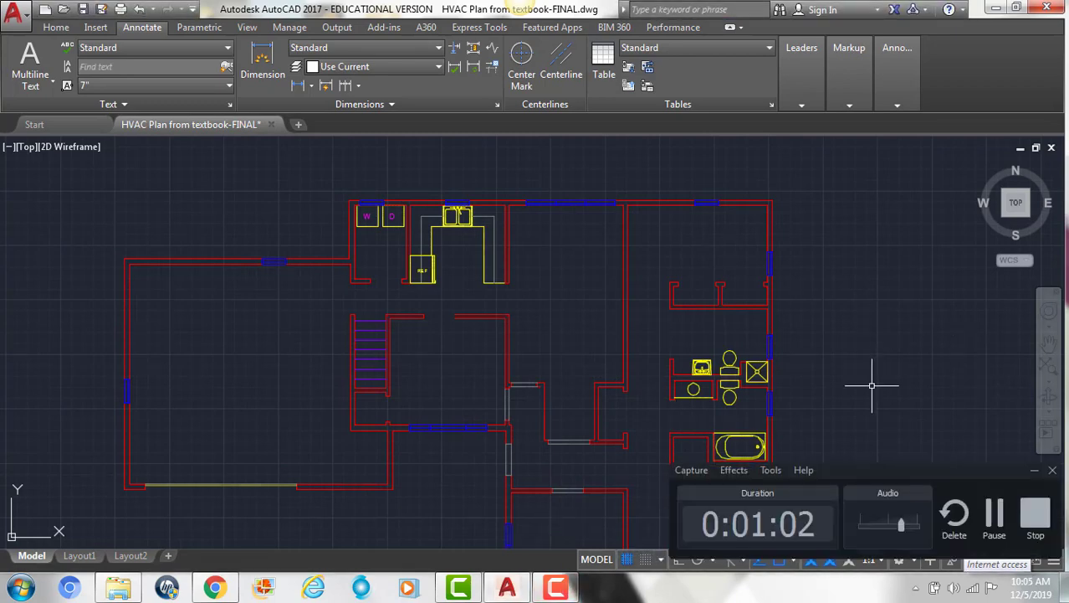
- Add the multiline text label GARAGE inside the large room on the plan's left side
{"action": "left_click", "coordinate": [56, 27]}
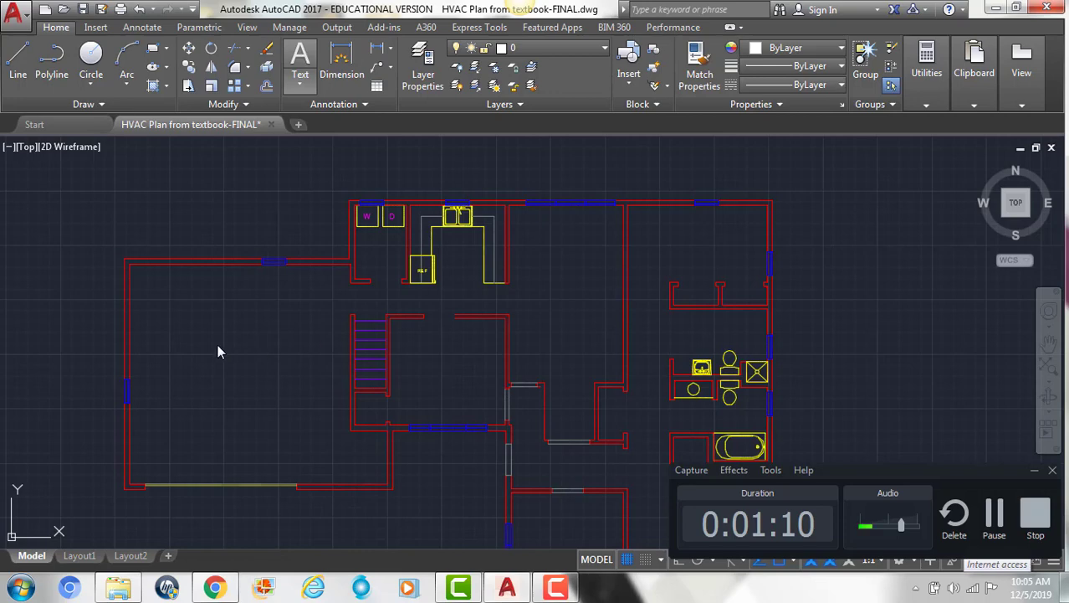
{"action": "left_click", "coordinate": [191, 341]}
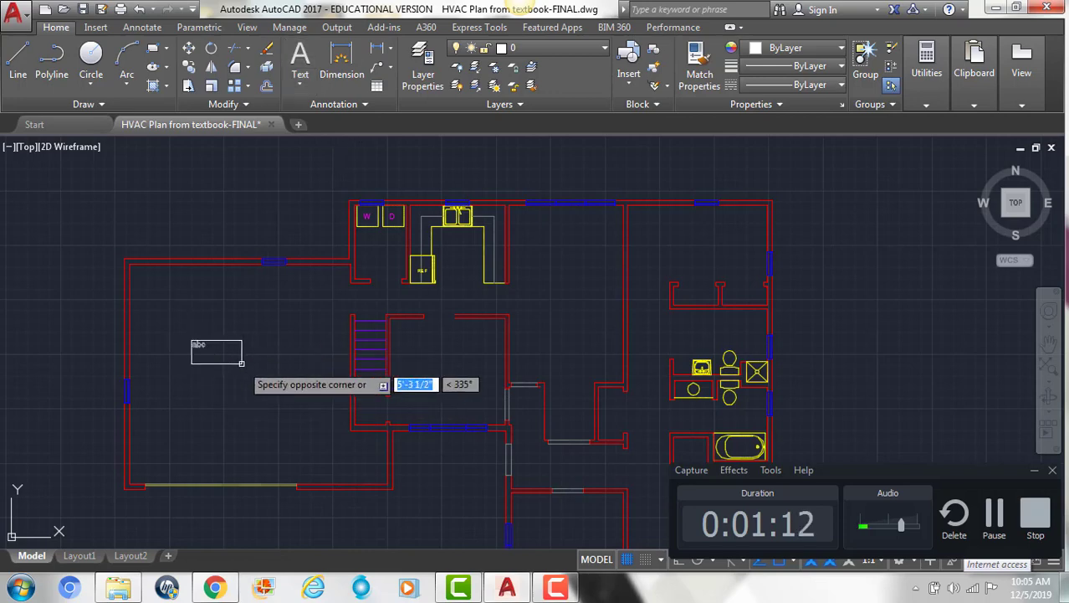
{"action": "key", "text": "Escape"}
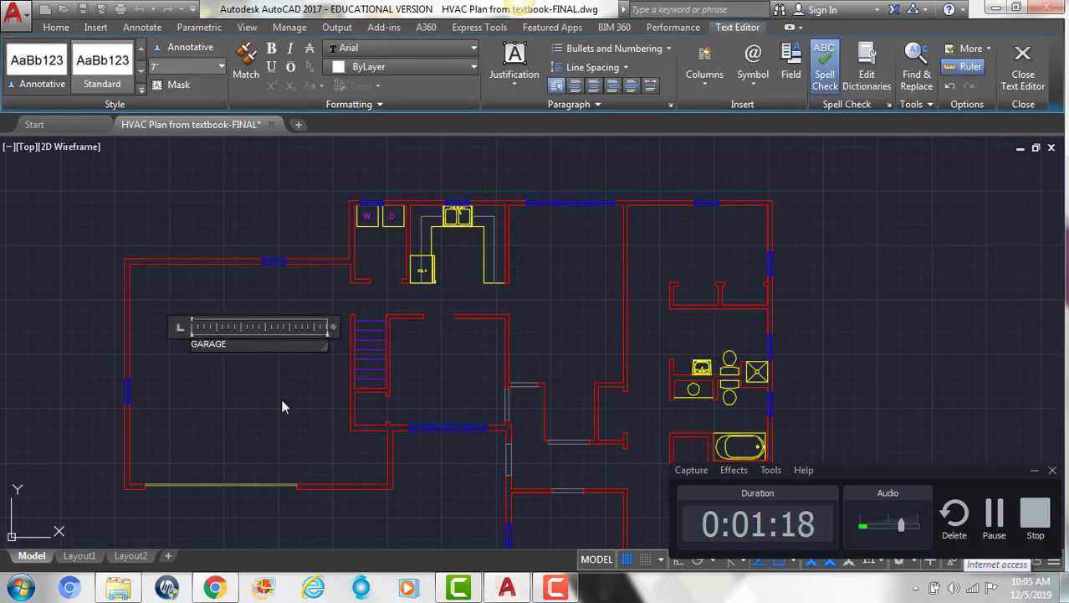
{"action": "left_click", "coordinate": [265, 423]}
- Move the GARAGE label to about the middle of the garage
{"action": "left_click", "coordinate": [213, 346]}
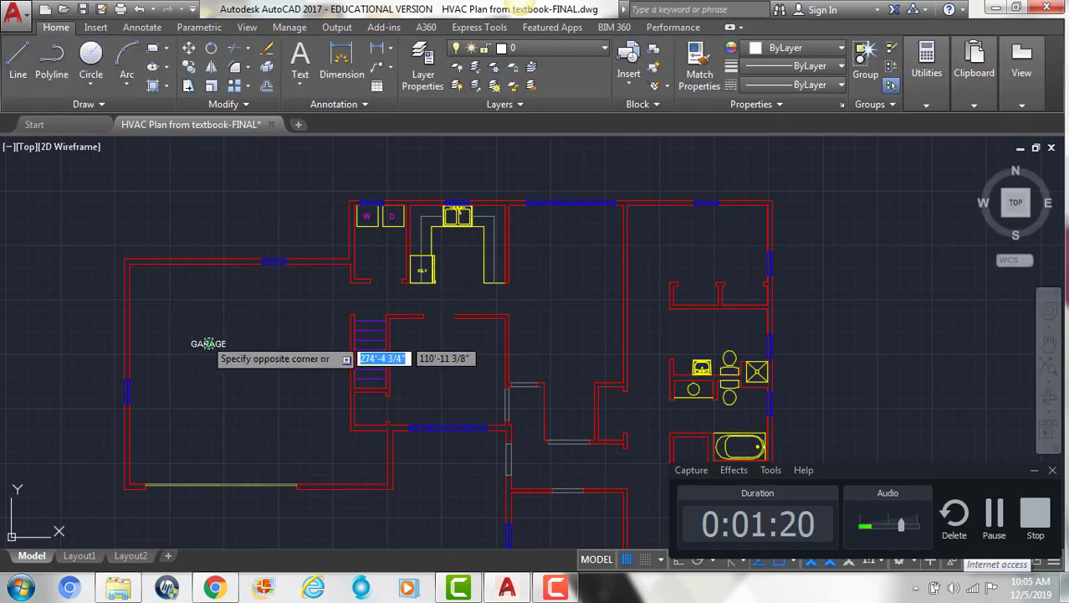
{"action": "left_click", "coordinate": [228, 346]}
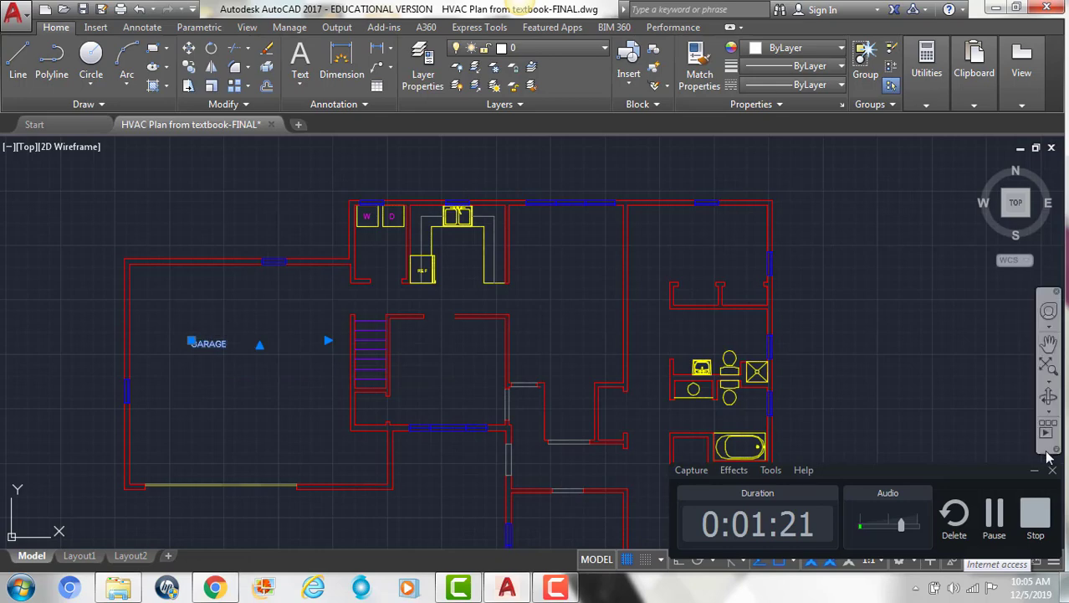
{"action": "left_click", "coordinate": [998, 524]}
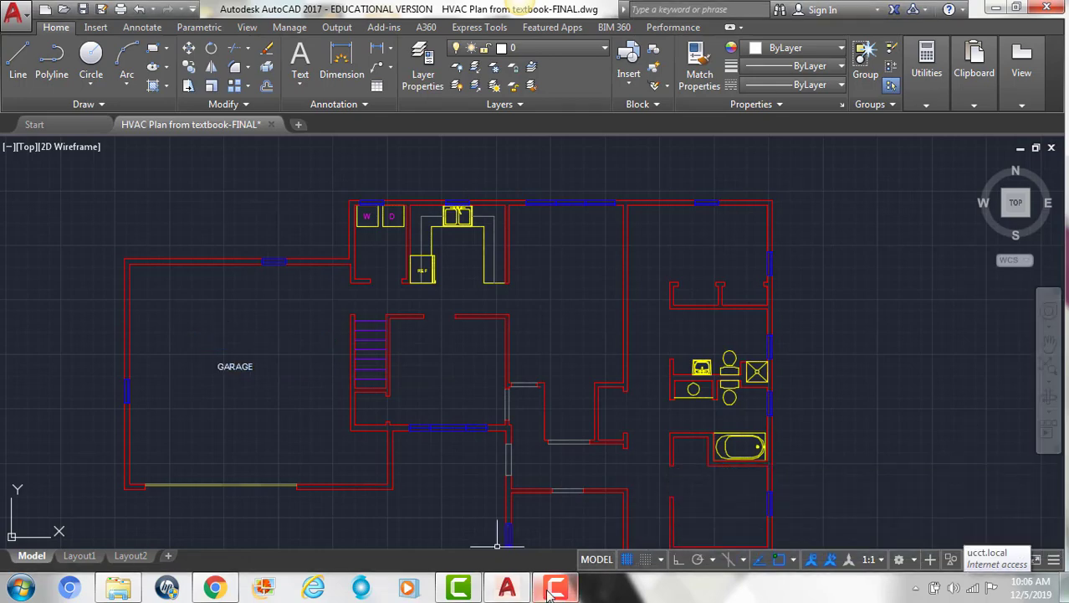
{"action": "left_click", "coordinate": [555, 589]}
- Add the multiline text label LAUNDRY below the washer and dryer
{"action": "scroll", "coordinate": [358, 232], "scroll_direction": "up", "scroll_amount": 2}
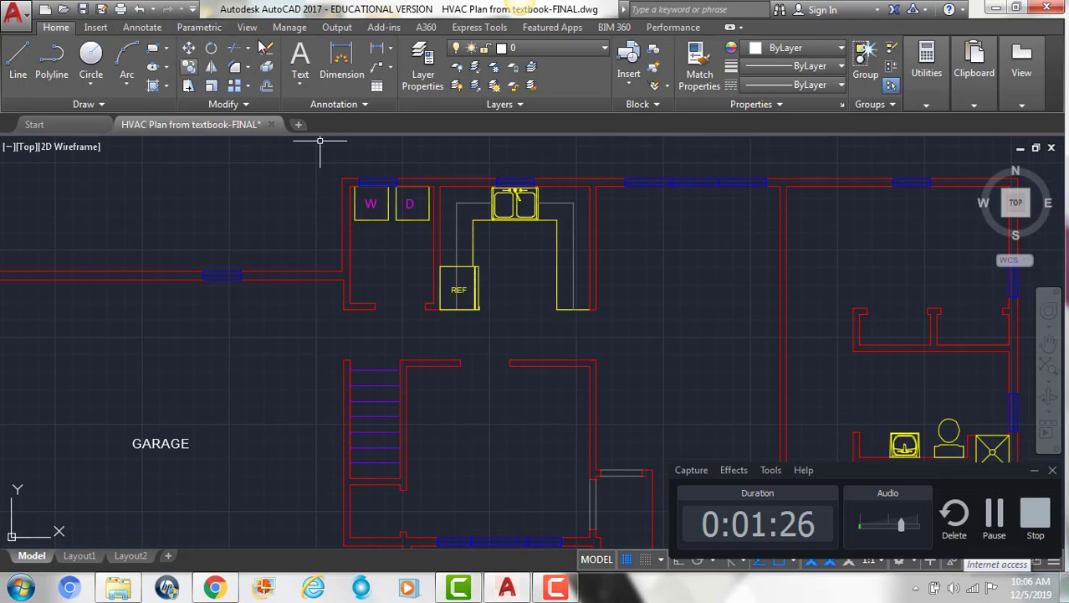
{"action": "left_click", "coordinate": [300, 60]}
{"action": "scroll", "coordinate": [362, 236], "scroll_direction": "up", "scroll_amount": 2}
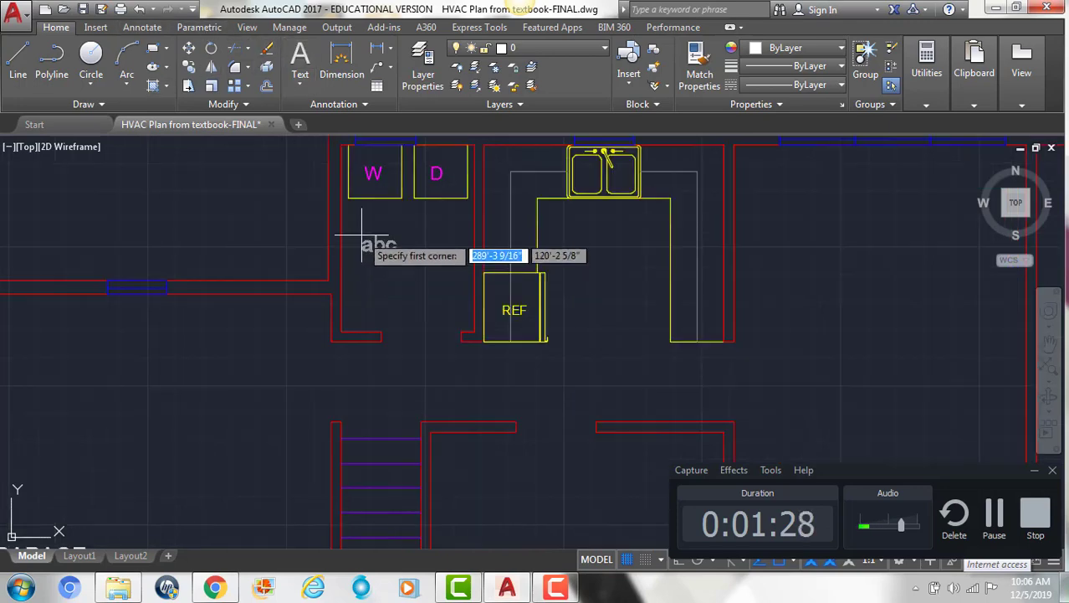
{"action": "left_click", "coordinate": [362, 238]}
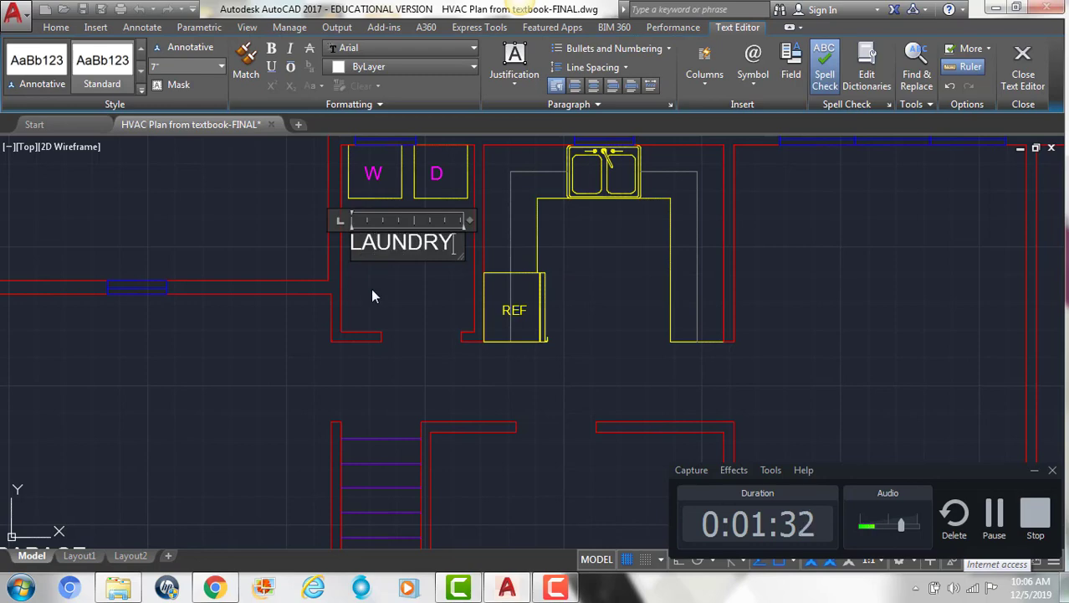
{"action": "left_click", "coordinate": [436, 196]}
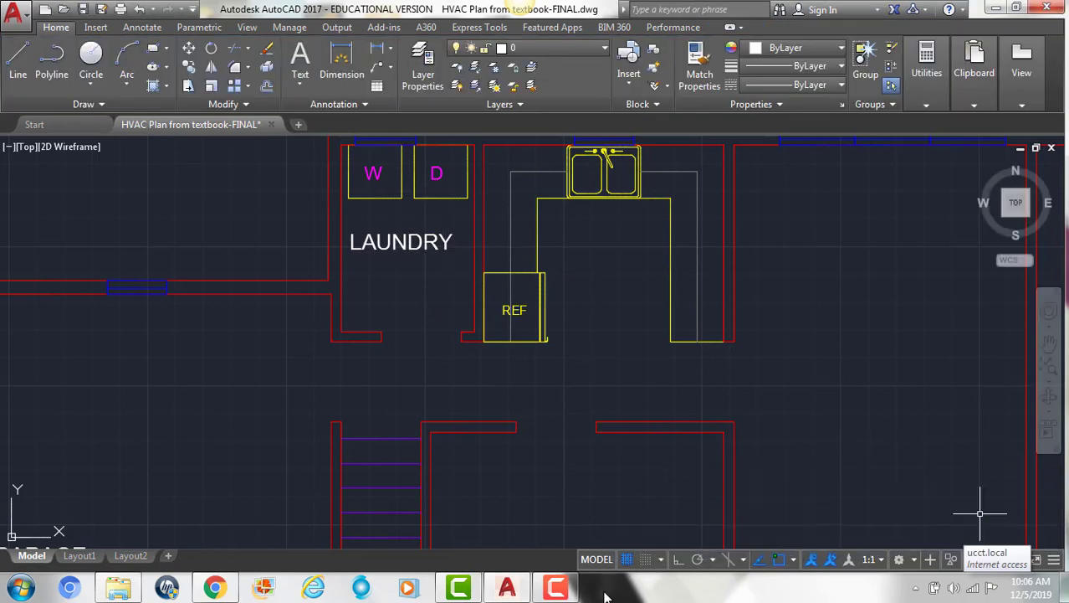
- Add the multiline text label KITCHEN inside the U-shaped counter below the sink
{"action": "left_click", "coordinate": [300, 59]}
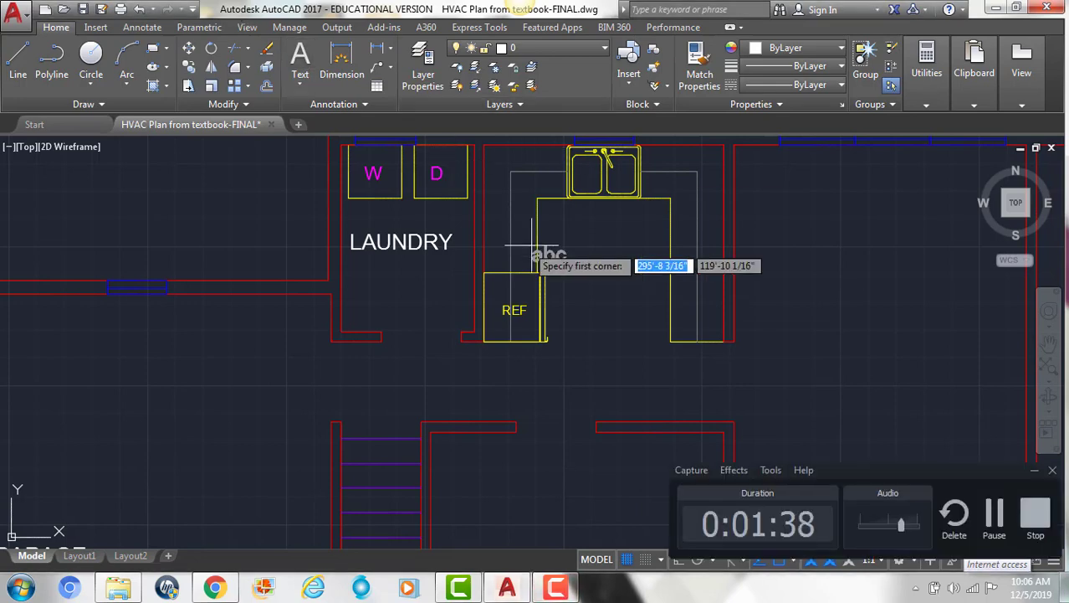
{"action": "left_click", "coordinate": [554, 241]}
{"action": "left_click", "coordinate": [671, 266]}
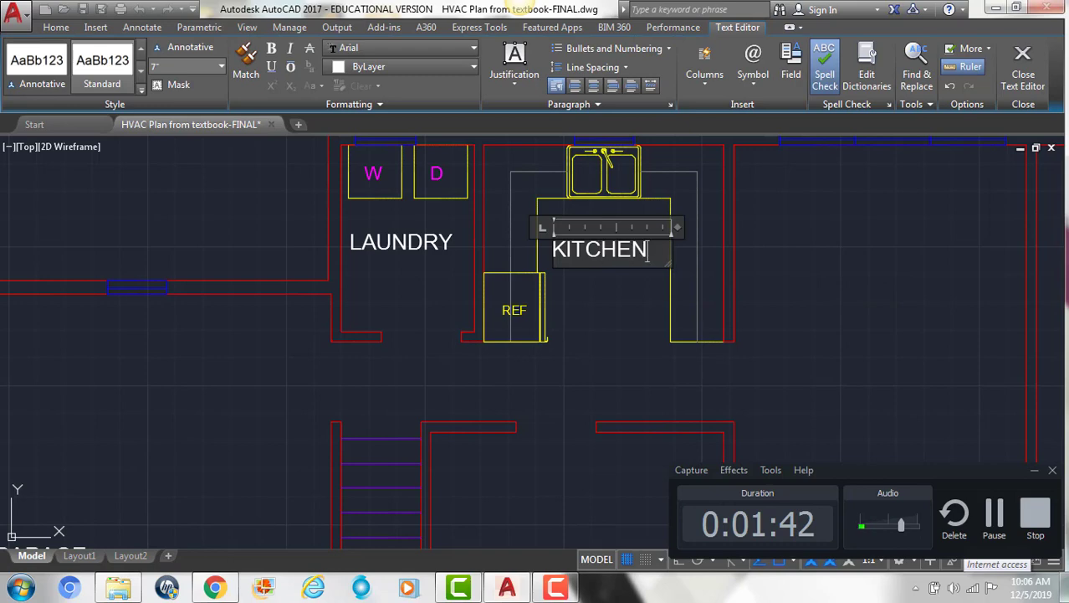
{"action": "left_click", "coordinate": [591, 316]}
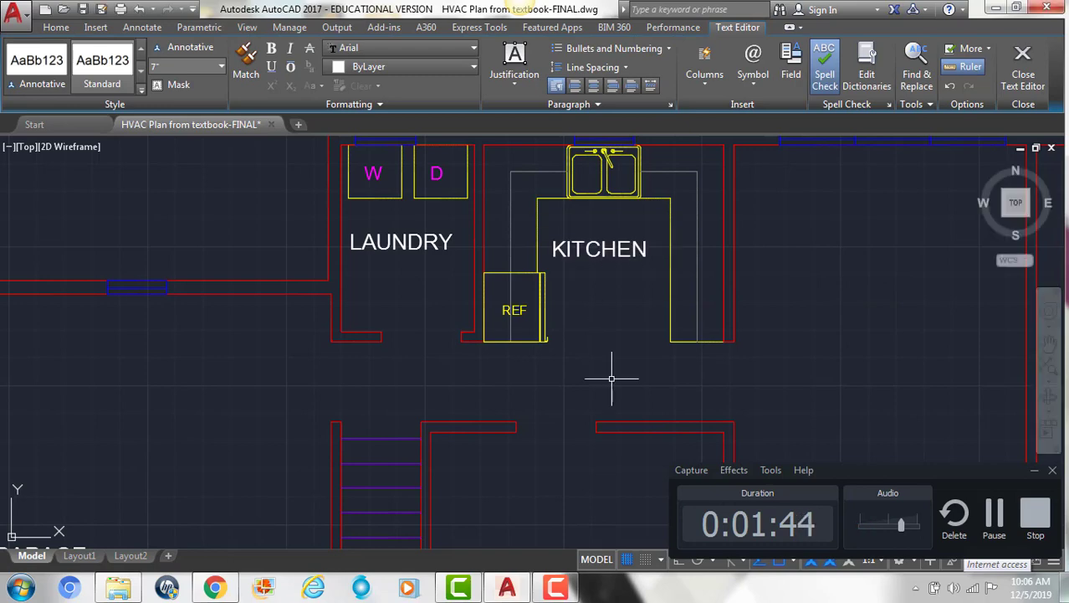
{"action": "left_click", "coordinate": [1002, 514]}
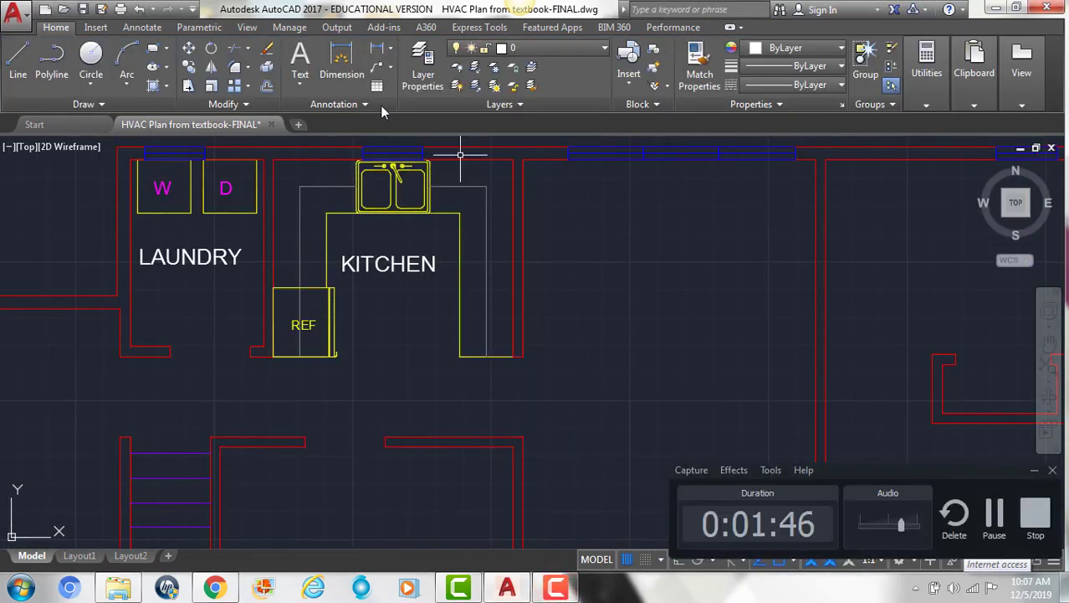
- Add the multiline text label FAMILY ROOM in the room to the right of the kitchen
{"action": "left_click", "coordinate": [300, 63]}
{"action": "left_click", "coordinate": [559, 233]}
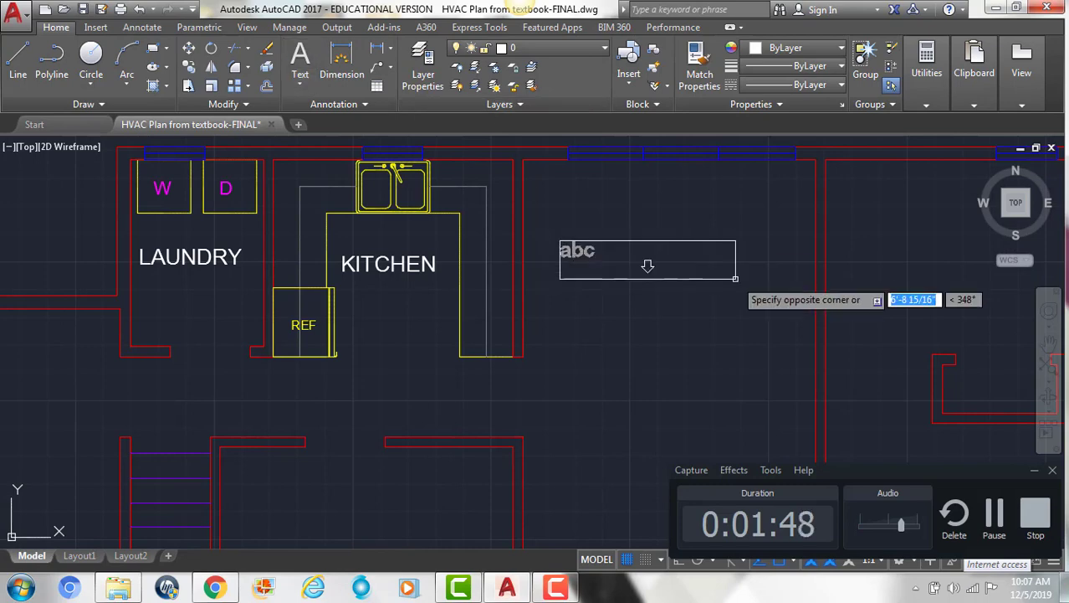
{"action": "left_click", "coordinate": [756, 272]}
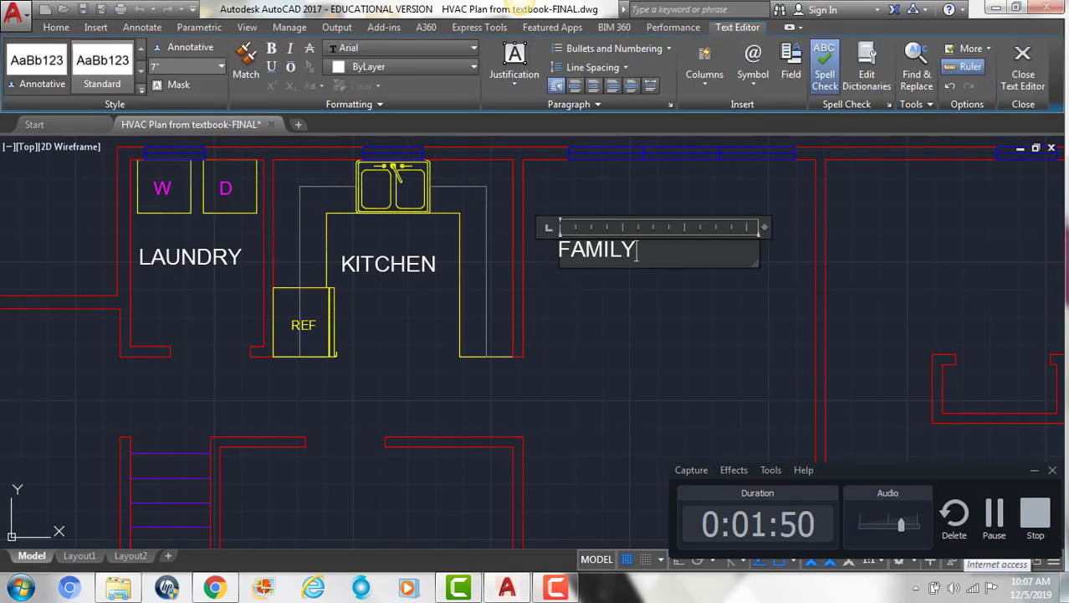
{"action": "type", "text": "ROOM"}
{"action": "left_click", "coordinate": [760, 280]}
- Move the FAMILY ROOM label horizontally to about the middle of its room
{"action": "left_click", "coordinate": [752, 306]}
{"action": "left_click", "coordinate": [668, 241]}
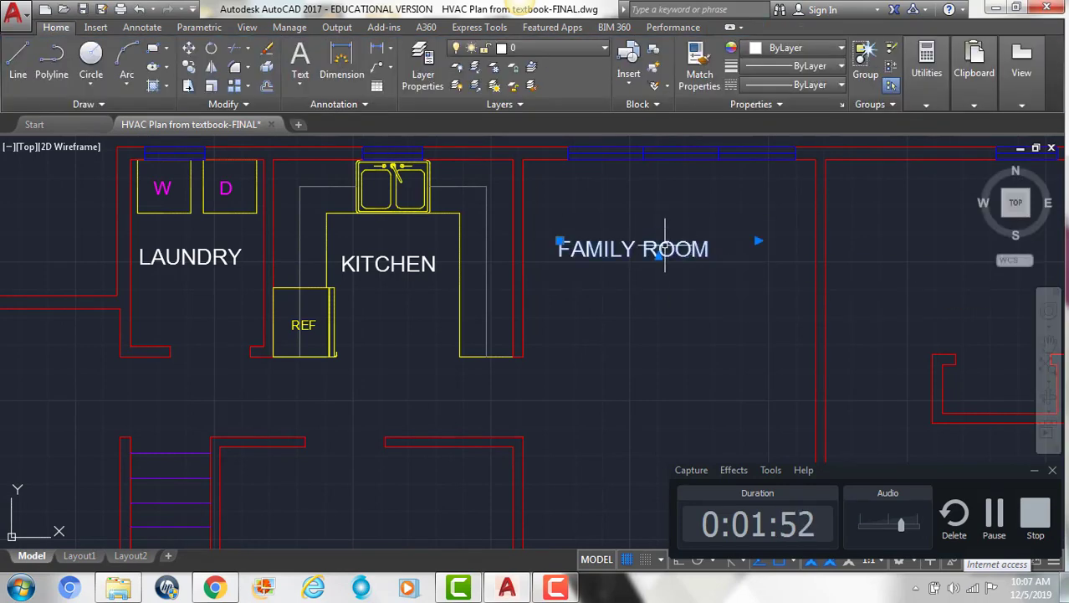
{"action": "type", "text": "m"}
{"action": "key", "text": "Return"}
{"action": "left_click", "coordinate": [665, 308]}
{"action": "left_click", "coordinate": [716, 308]}
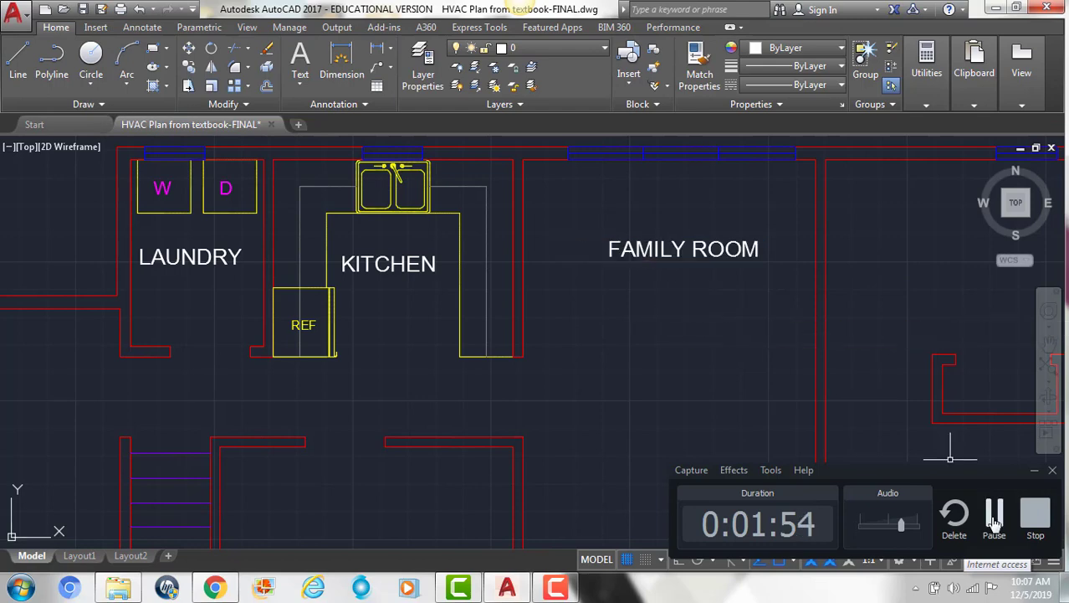
- Add the multiline text label DINING in the room between the stairs and the family room
{"action": "scroll", "coordinate": [542, 321], "scroll_direction": "down", "scroll_amount": 2}
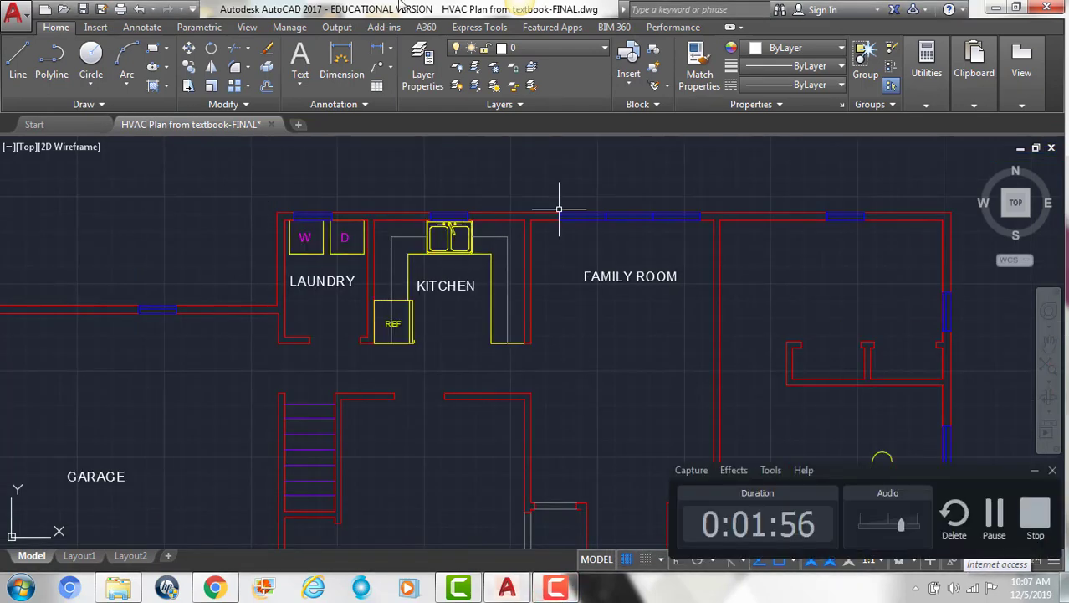
{"action": "left_click", "coordinate": [300, 65]}
{"action": "middle_click_drag", "start_coordinate": [345, 458], "coordinate": [345, 322]}
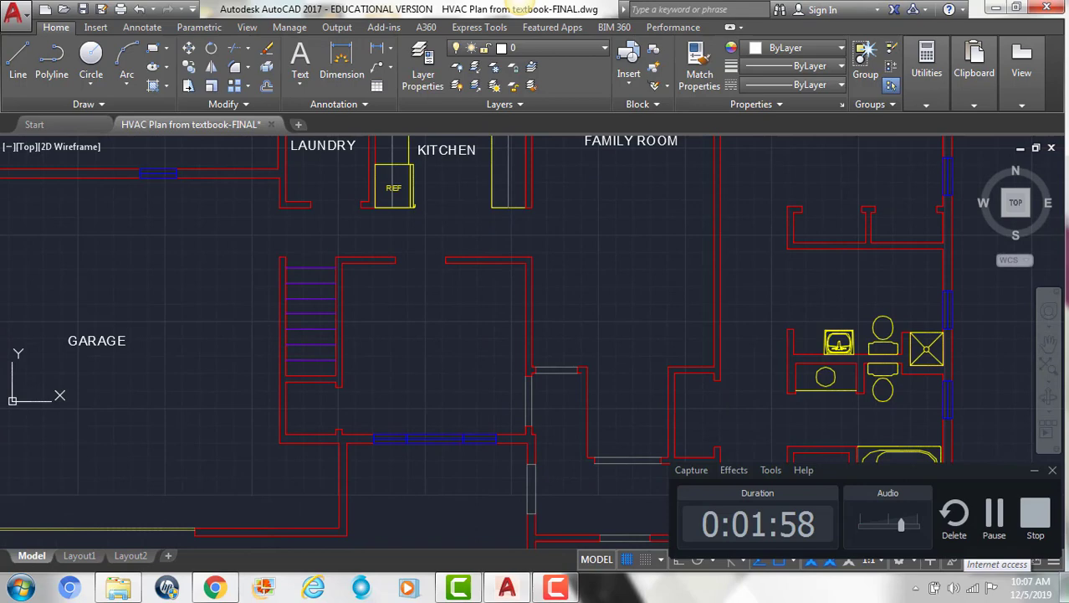
{"action": "left_click", "coordinate": [384, 325]}
{"action": "left_click", "coordinate": [502, 361]}
{"action": "type", "text": "DININ"}
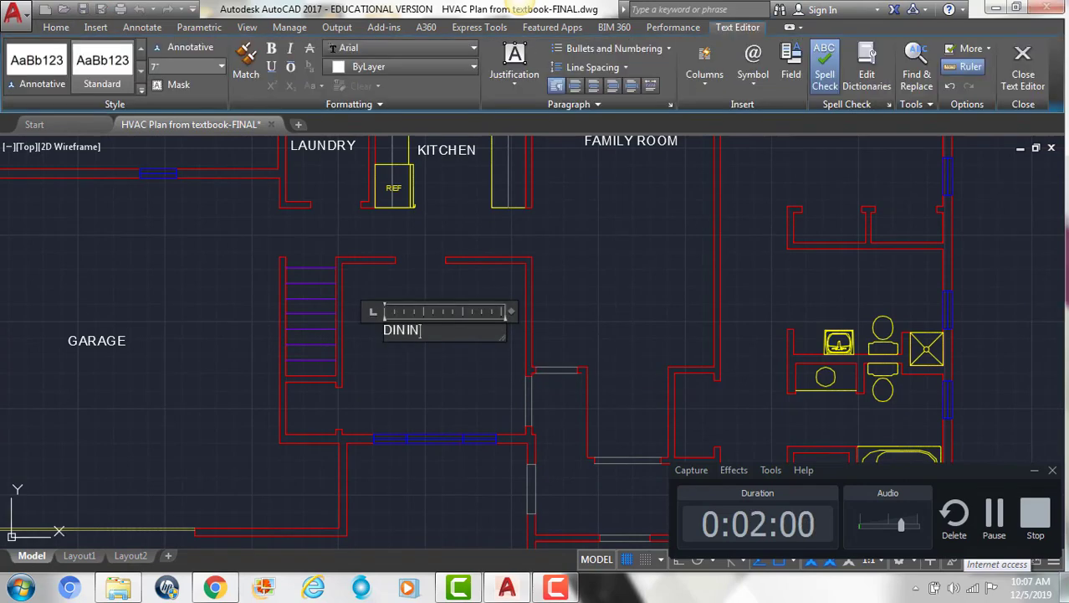
{"action": "type", "text": "G"}
{"action": "left_click", "coordinate": [597, 276]}
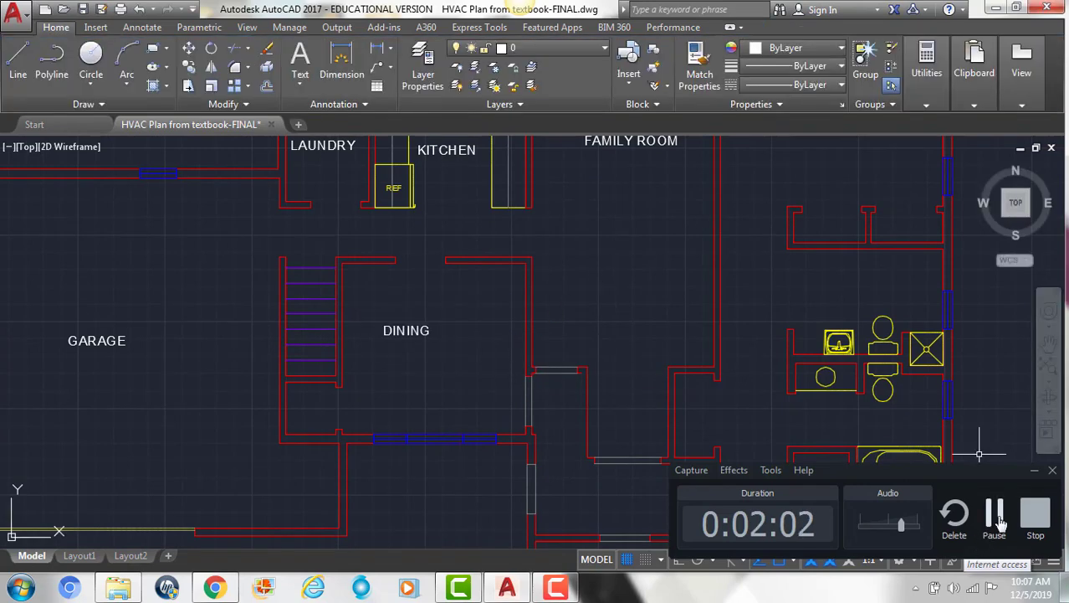
{"action": "left_click", "coordinate": [1000, 520]}
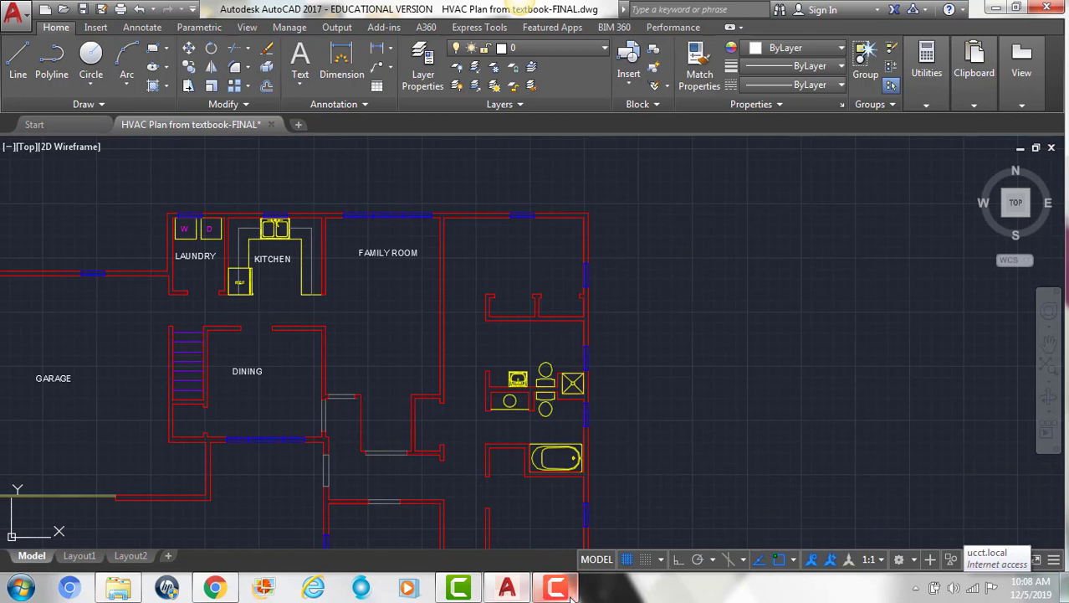
- Add the multiline text label BEDROOM in the room to the right of the family room, above the closets
{"action": "left_click", "coordinate": [566, 587]}
{"action": "left_click", "coordinate": [703, 284]}
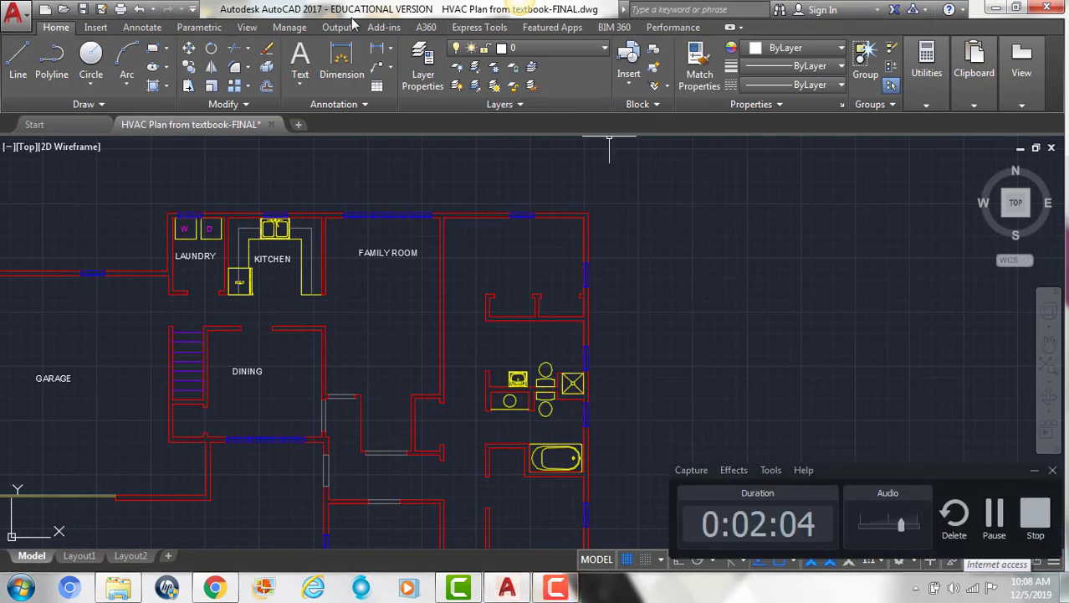
{"action": "scroll", "coordinate": [505, 262], "scroll_direction": "up", "scroll_amount": 4}
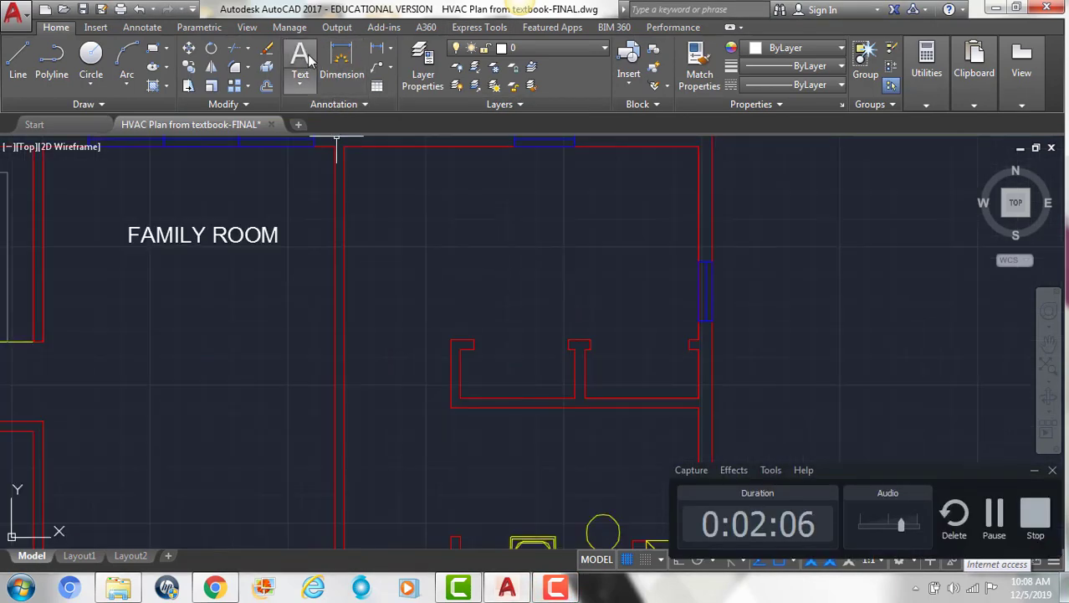
{"action": "left_click", "coordinate": [303, 60]}
{"action": "left_click", "coordinate": [463, 221]}
{"action": "left_click", "coordinate": [691, 261]}
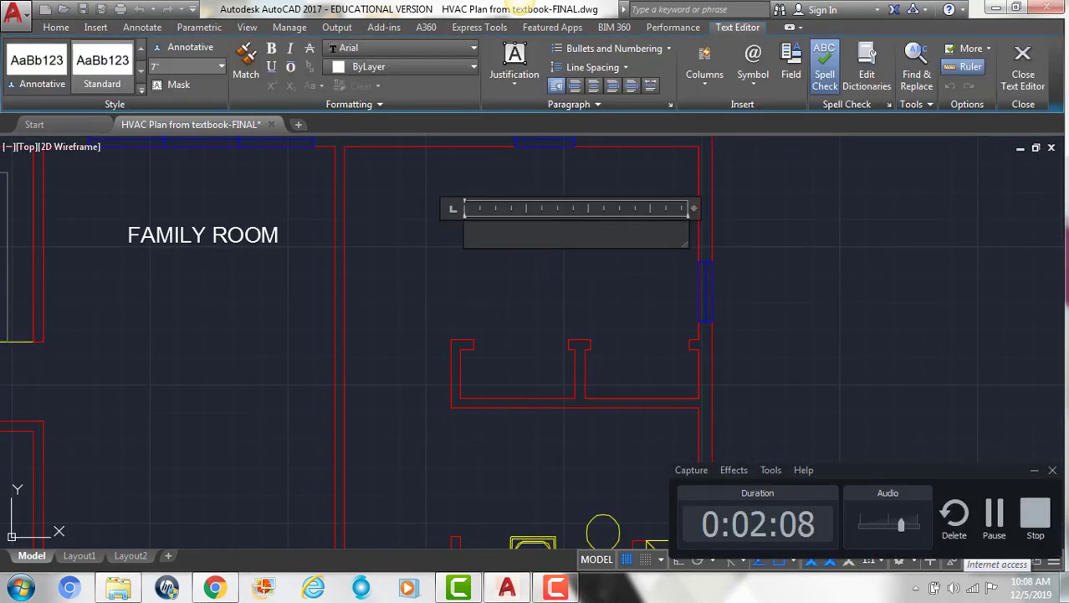
{"action": "type", "text": "BEDROOM"}
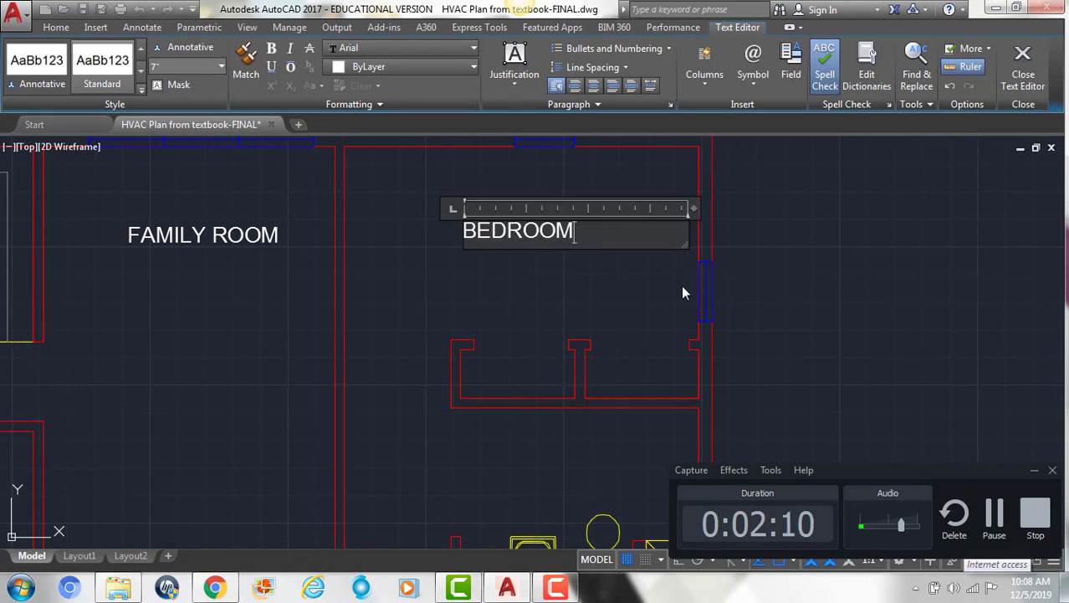
{"action": "left_click", "coordinate": [683, 293]}
- Add the multiline text label BATH in the upper bathroom, between the closets and the sink
{"action": "scroll", "coordinate": [554, 263], "scroll_direction": "down", "scroll_amount": 3}
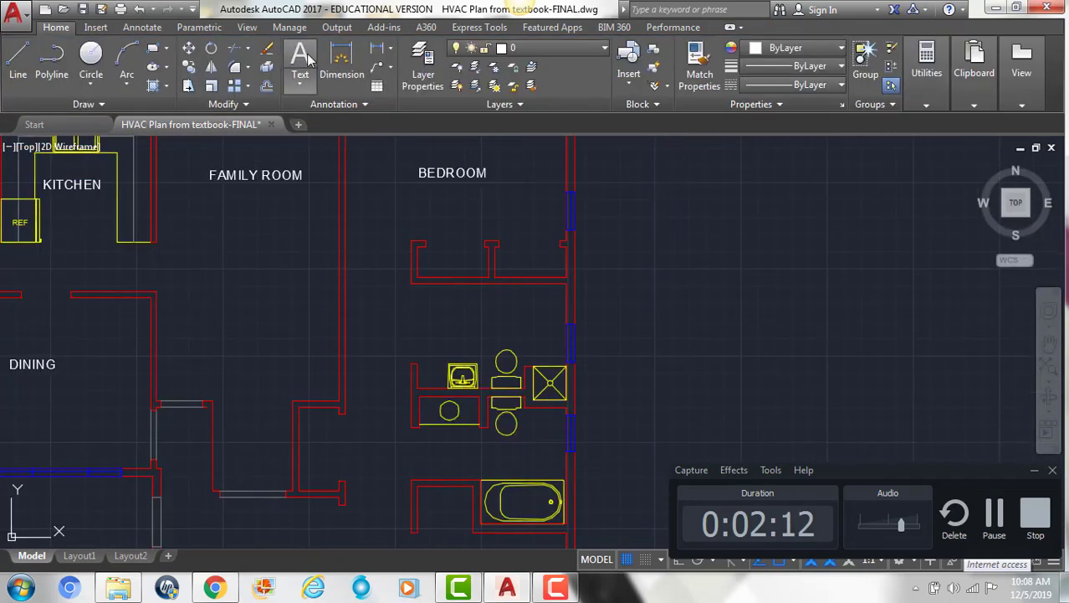
{"action": "left_click", "coordinate": [303, 60]}
{"action": "left_click", "coordinate": [427, 301]}
{"action": "left_click", "coordinate": [522, 330]}
{"action": "type", "text": "BATH"}
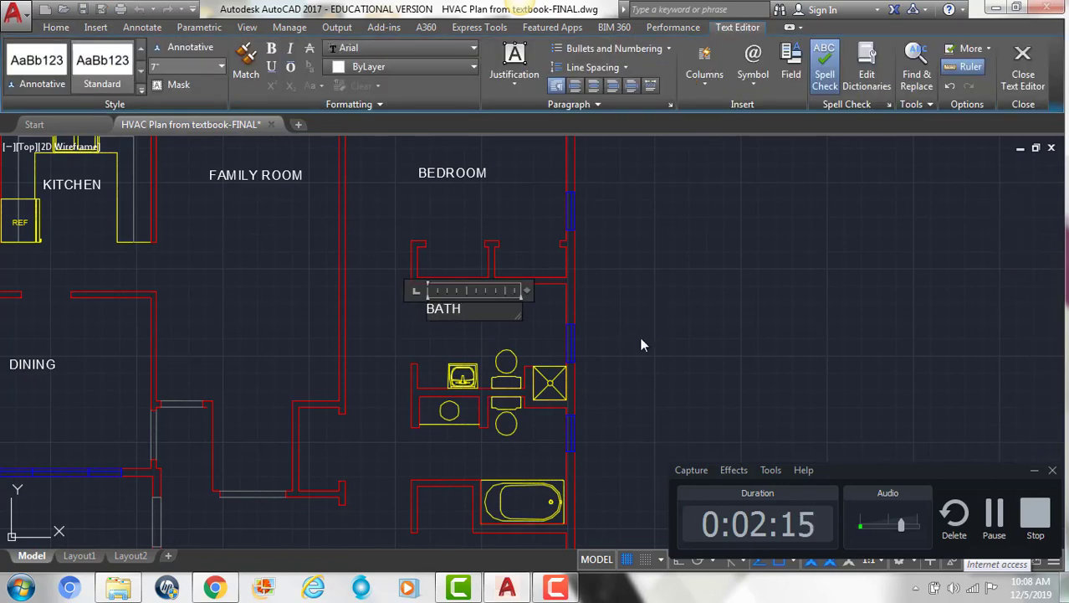
{"action": "left_click", "coordinate": [642, 344]}
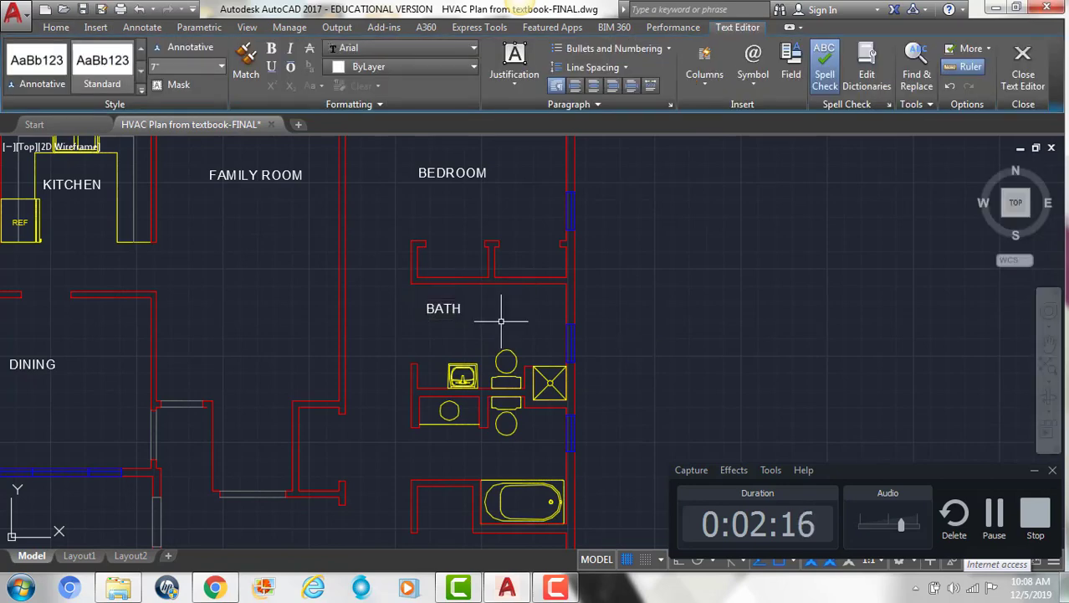
- Copy the BATH label into the lower bathroom, between the vanity and the bathtub
{"action": "left_click", "coordinate": [431, 308]}
{"action": "type", "text": "co"}
{"action": "key", "text": "Return"}
{"action": "left_click", "coordinate": [425, 320]}
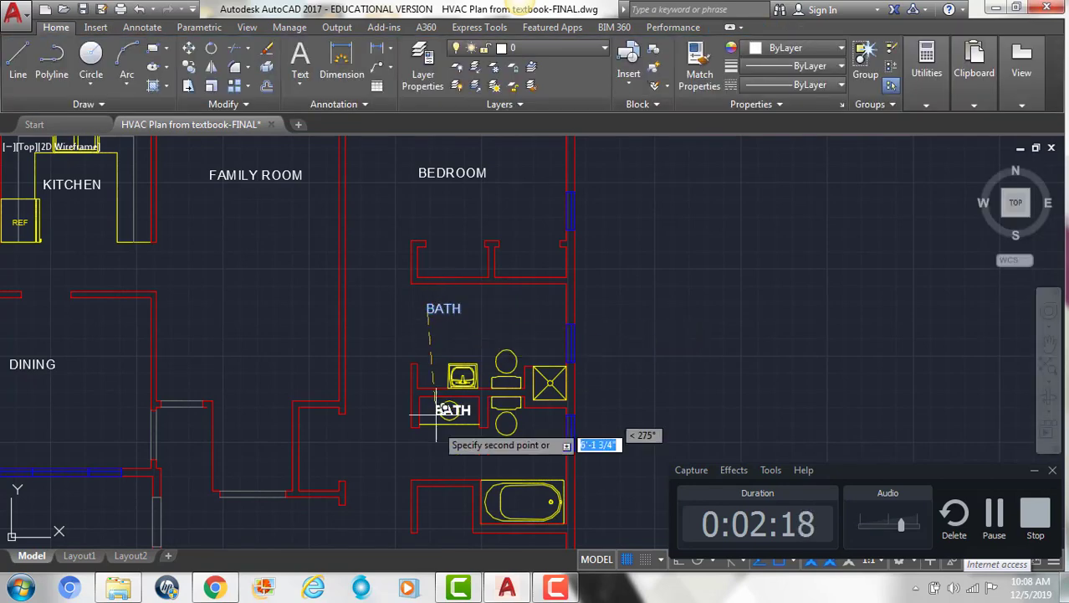
{"action": "left_click", "coordinate": [431, 456]}
{"action": "key", "text": "Escape"}
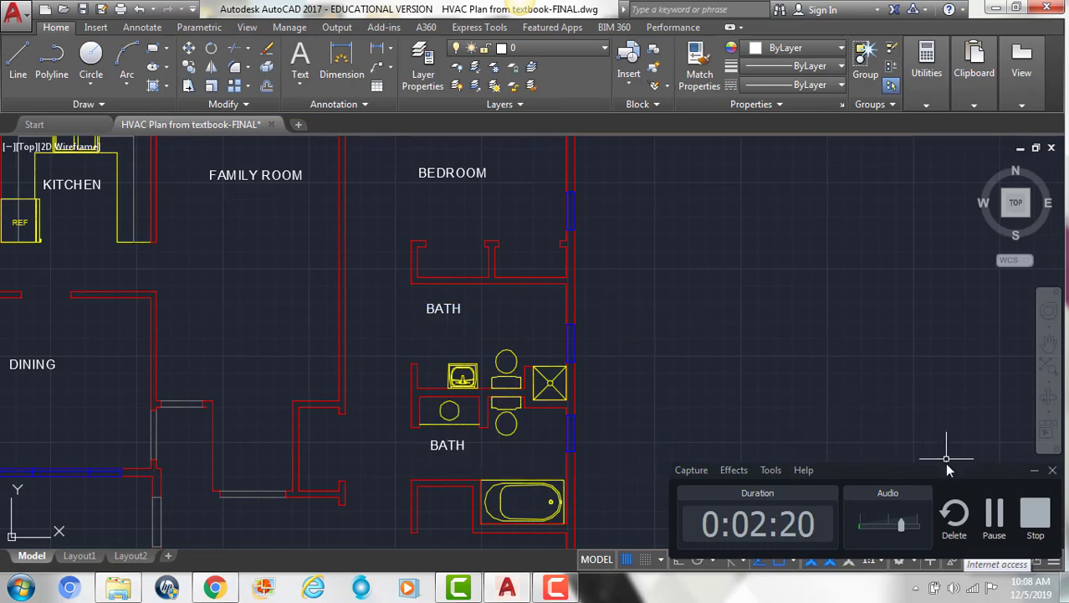
{"action": "left_click", "coordinate": [993, 516]}
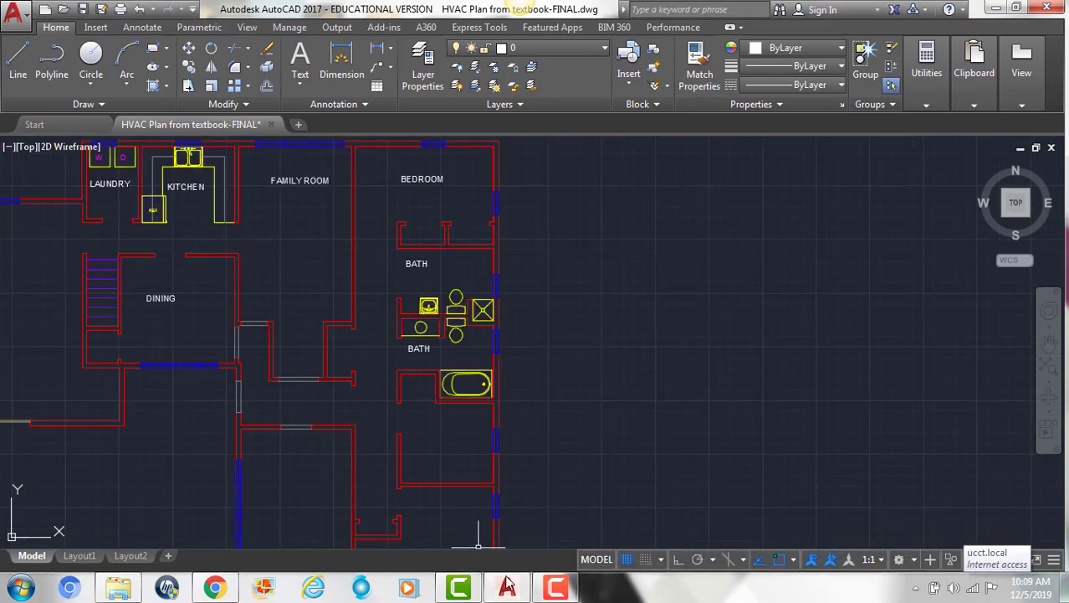
{"action": "left_click", "coordinate": [554, 588]}
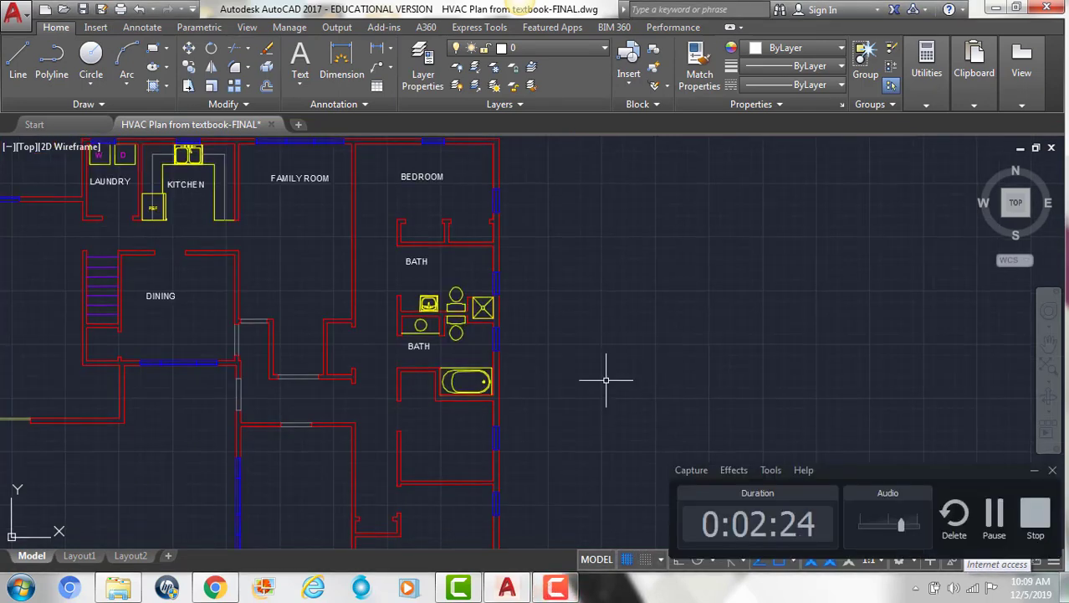
- Copy the BEDROOM label into the two lower bedrooms below the bathtub
{"action": "left_click", "coordinate": [426, 176]}
{"action": "type", "text": "CO"}
{"action": "key", "text": "Return"}
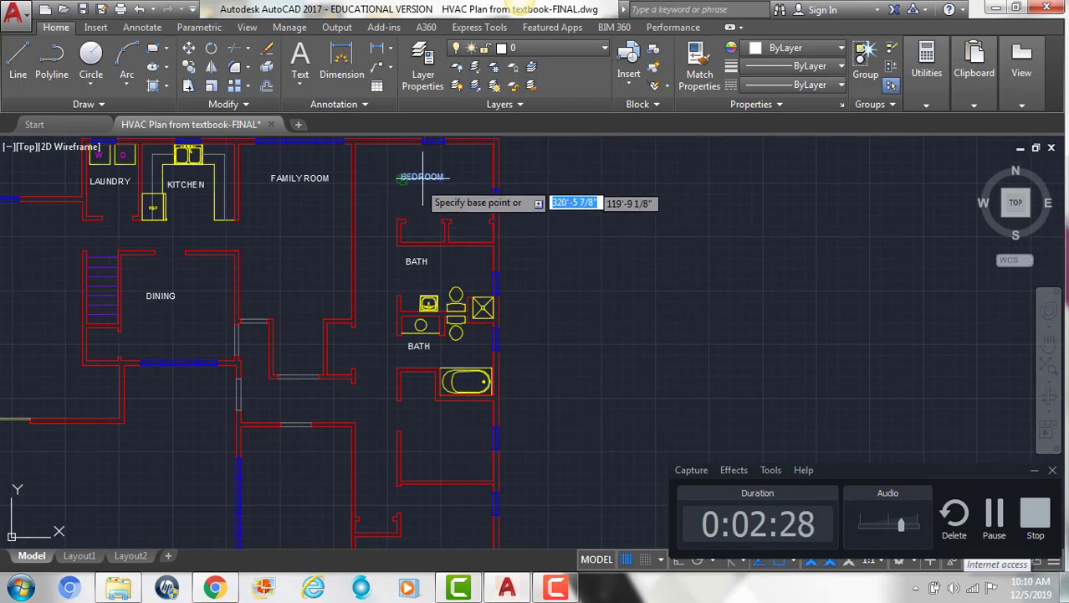
{"action": "left_click", "coordinate": [411, 178]}
{"action": "middle_click_drag", "start_coordinate": [432, 455], "coordinate": [452, 318]}
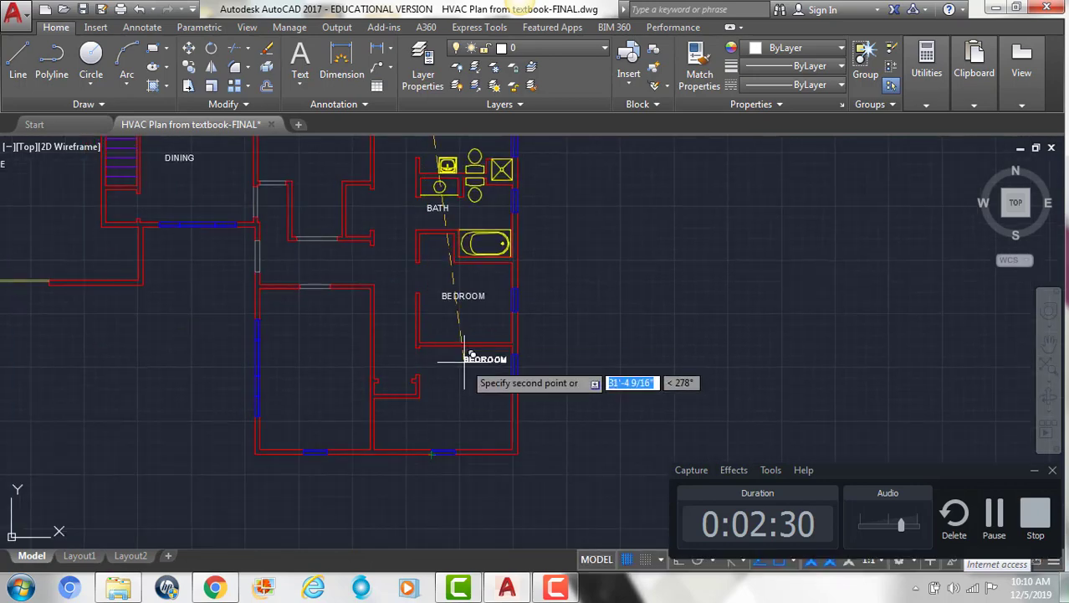
{"action": "left_click", "coordinate": [437, 406]}
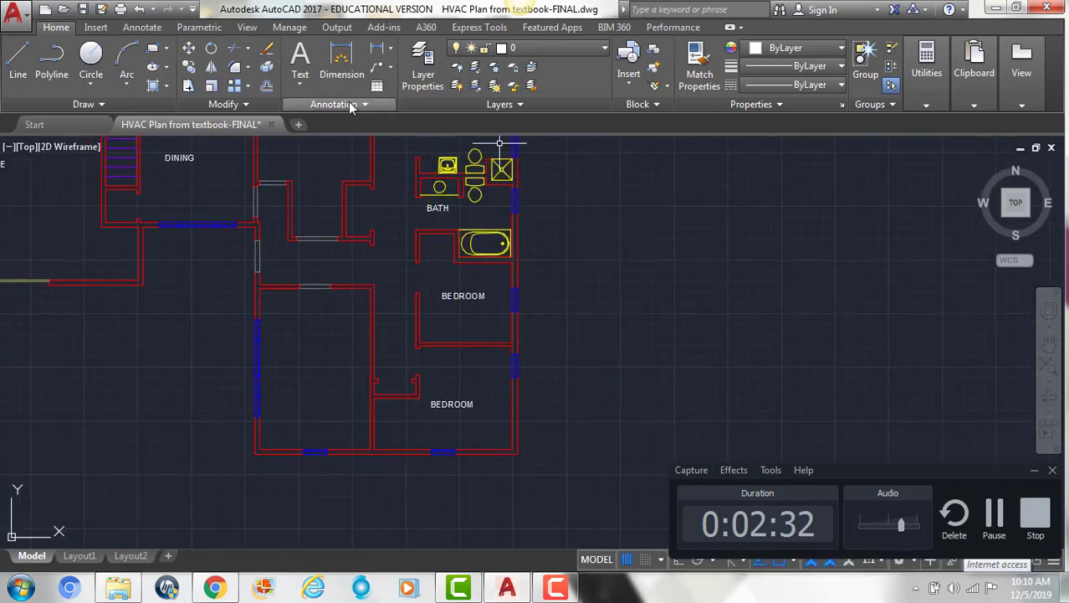
- Add the multiline text label LIVING ROOM in the large room to the left of the lowest bedroom
{"action": "left_click", "coordinate": [299, 60]}
{"action": "scroll", "coordinate": [251, 439], "scroll_direction": "up", "scroll_amount": 2}
{"action": "left_click", "coordinate": [299, 369]}
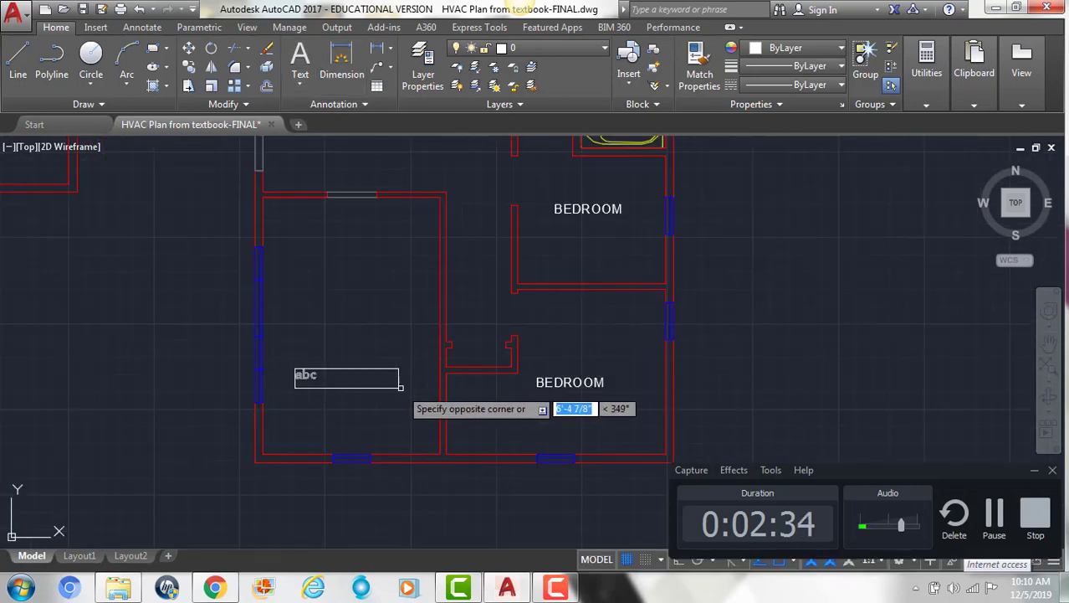
{"action": "left_click", "coordinate": [416, 385]}
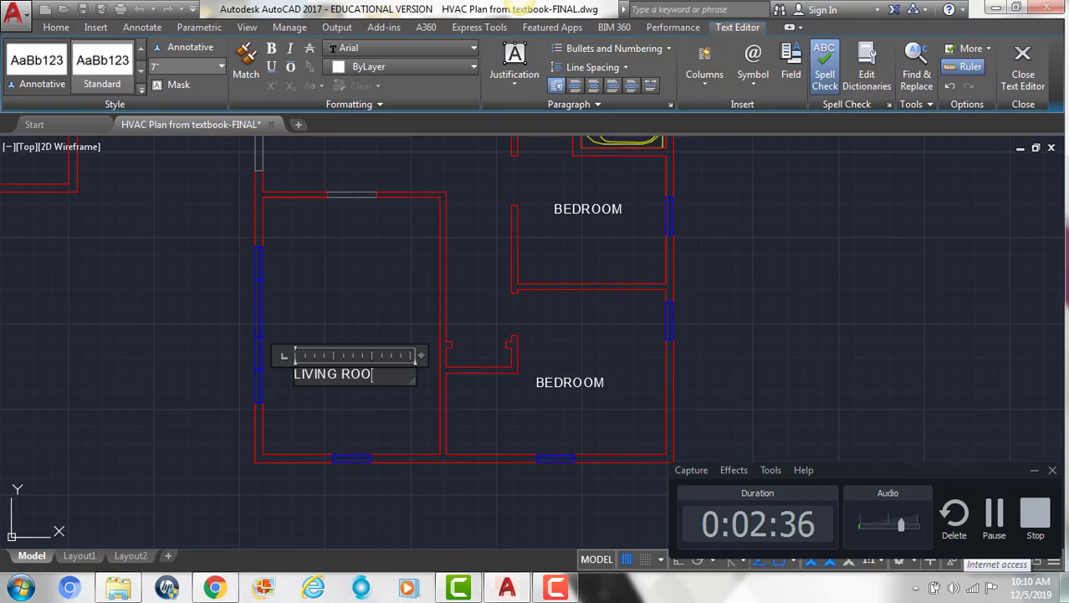
{"action": "left_click", "coordinate": [494, 406]}
- Add the multiline text label FOYER in the entry area above the living room
{"action": "middle_click_drag", "start_coordinate": [401, 297], "coordinate": [452, 429]}
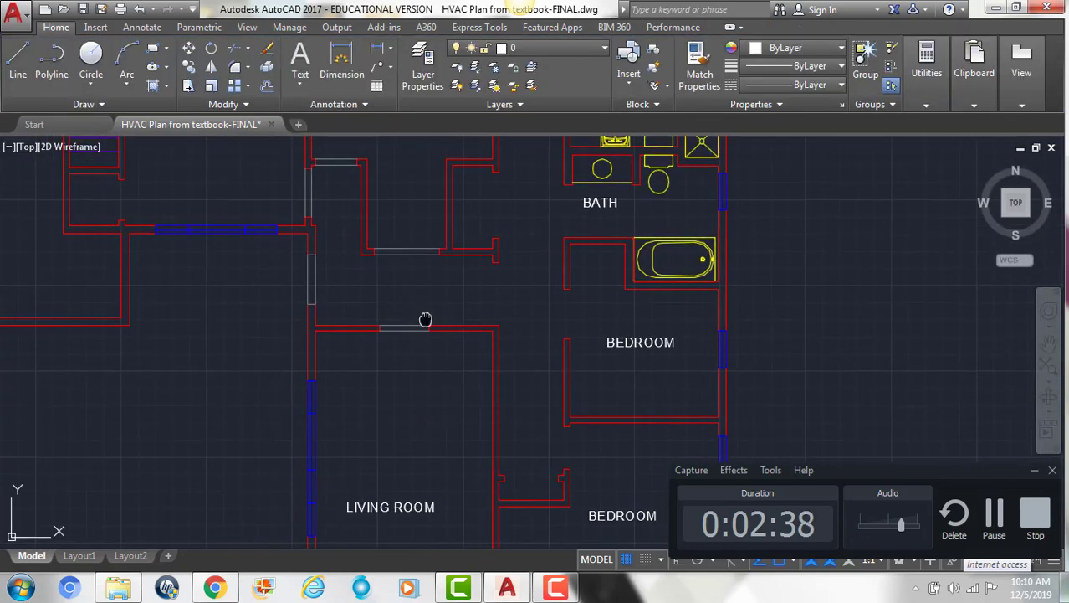
{"action": "middle_click_drag", "start_coordinate": [425, 320], "coordinate": [435, 388]}
{"action": "key", "text": "space"}
{"action": "left_click", "coordinate": [346, 340]}
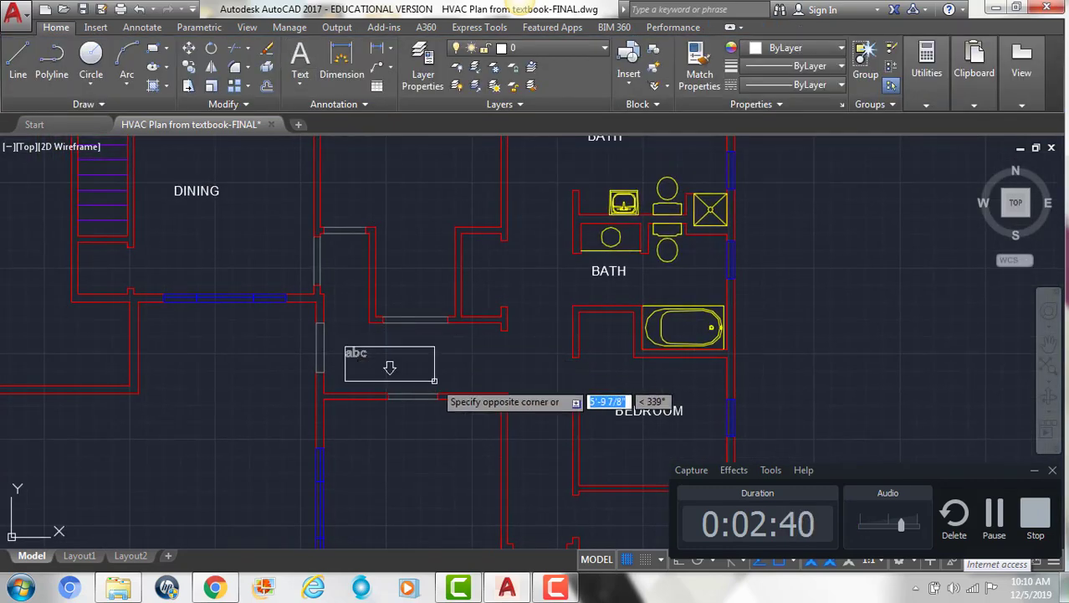
{"action": "left_click", "coordinate": [436, 381]}
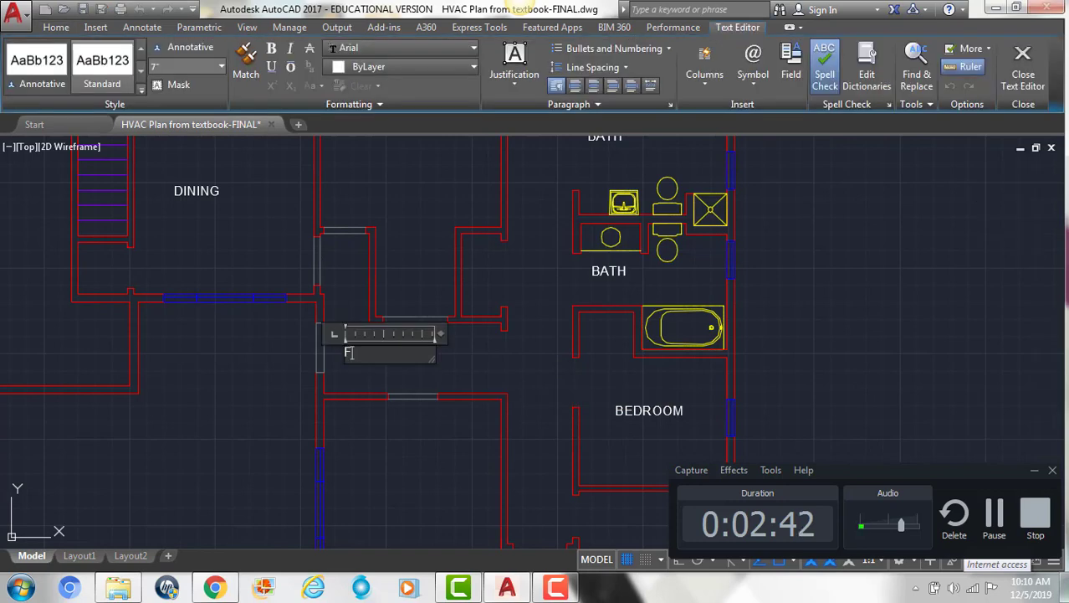
{"action": "left_click", "coordinate": [457, 489]}
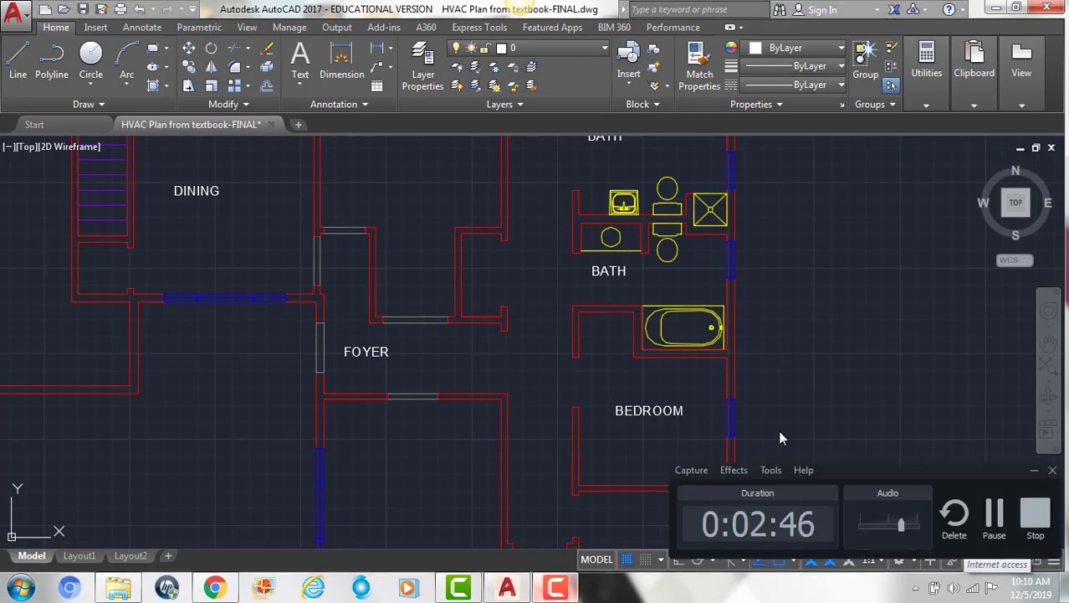
- Set the Standard multileader style's arrowhead size to 7 inches and check its text content settings
{"action": "scroll", "coordinate": [802, 381], "scroll_direction": "down", "scroll_amount": 5}
{"action": "scroll", "coordinate": [636, 369], "scroll_direction": "up", "scroll_amount": 5}
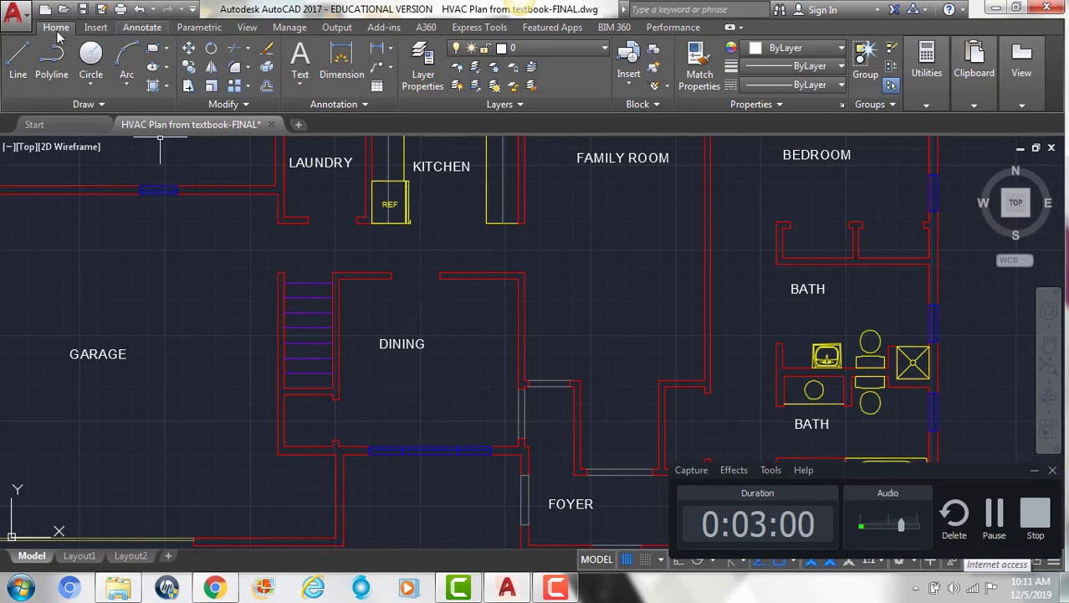
{"action": "left_click", "coordinate": [143, 29]}
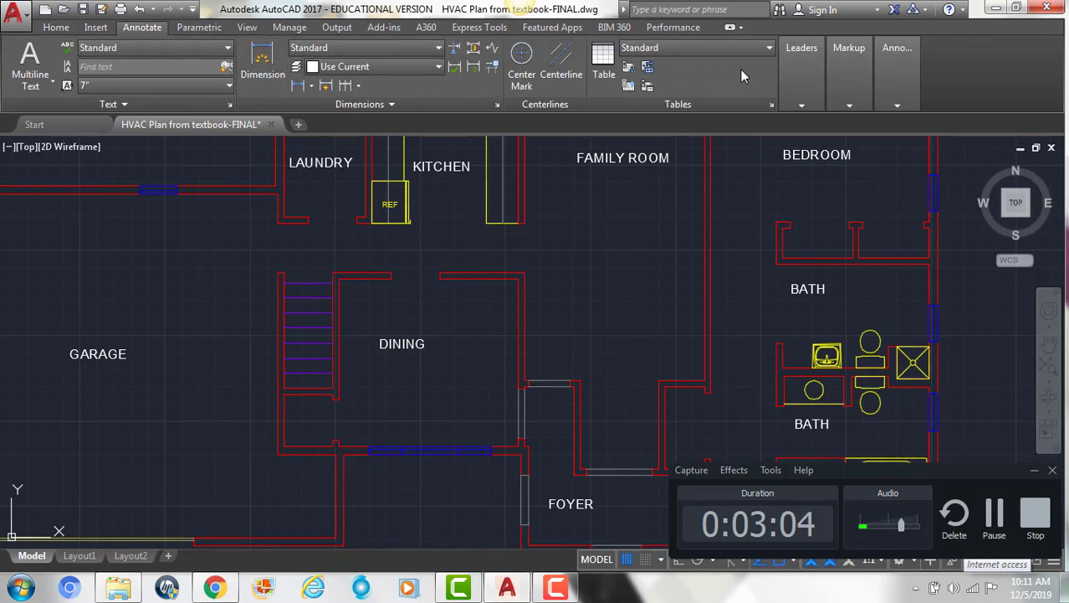
{"action": "mouse_move", "coordinate": [816, 95]}
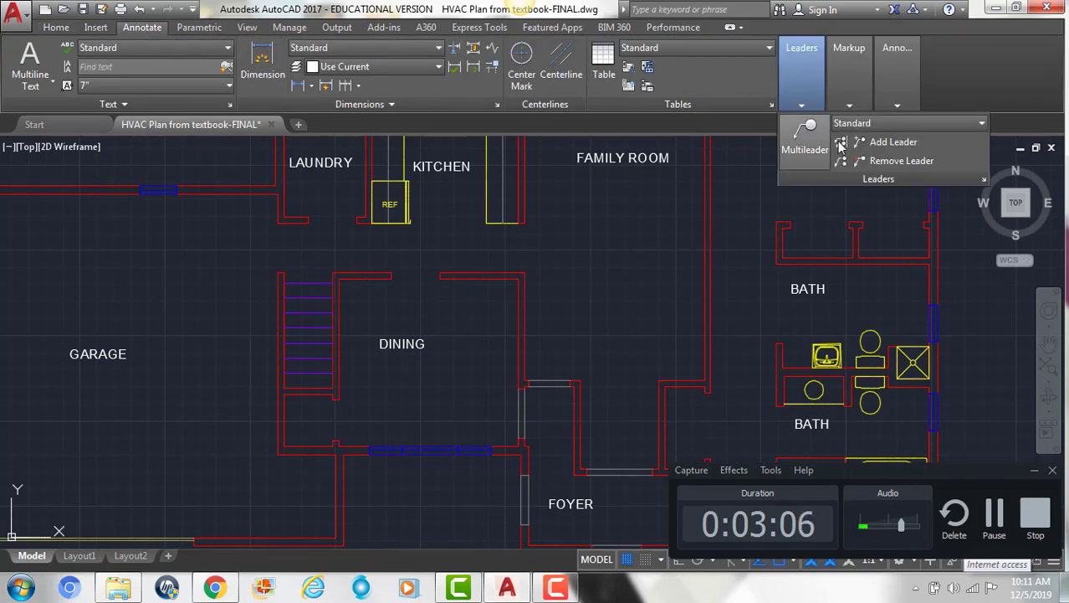
{"action": "left_click", "coordinate": [985, 180]}
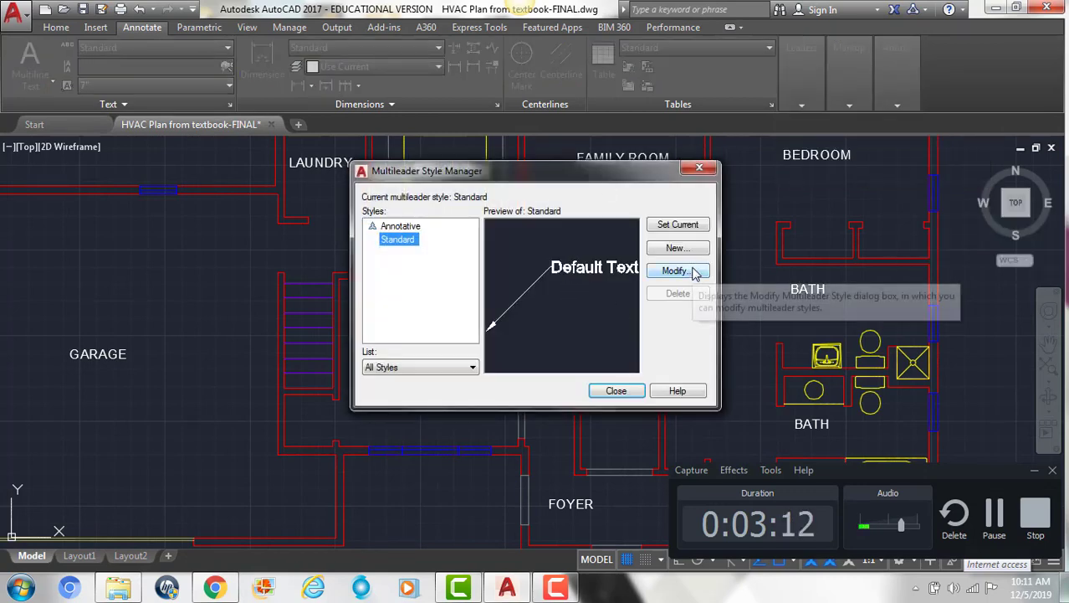
{"action": "left_click", "coordinate": [692, 272]}
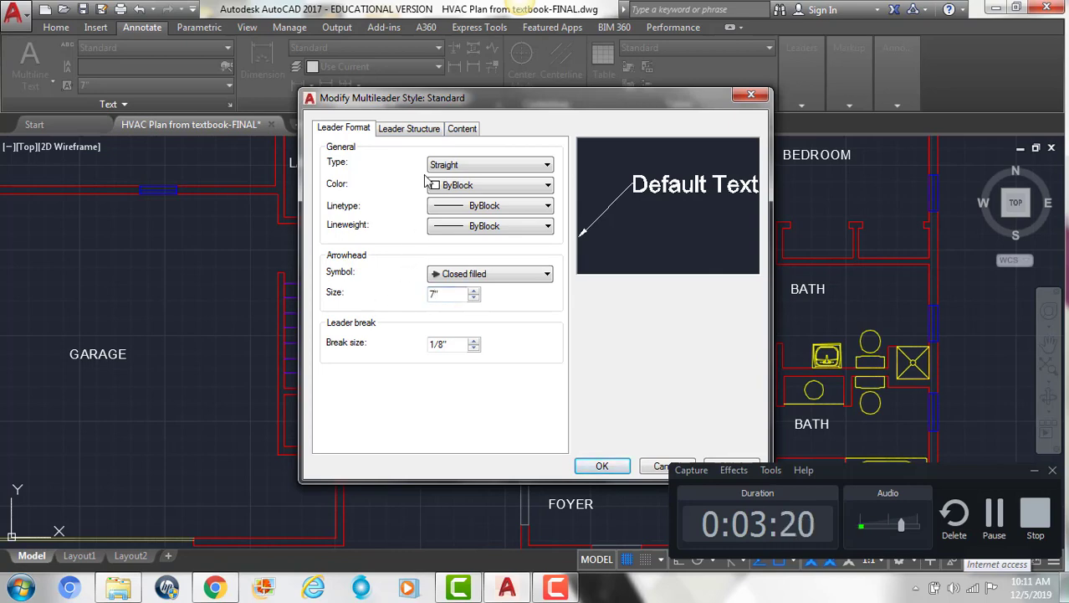
{"action": "left_click", "coordinate": [463, 129]}
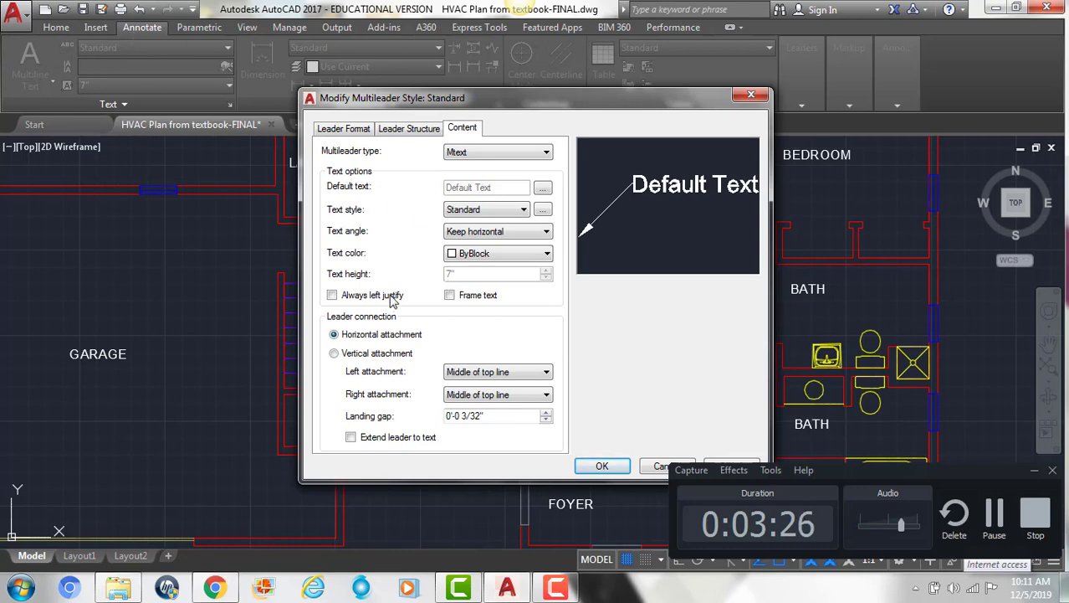
{"action": "left_click", "coordinate": [604, 467]}
{"action": "left_click", "coordinate": [617, 392]}
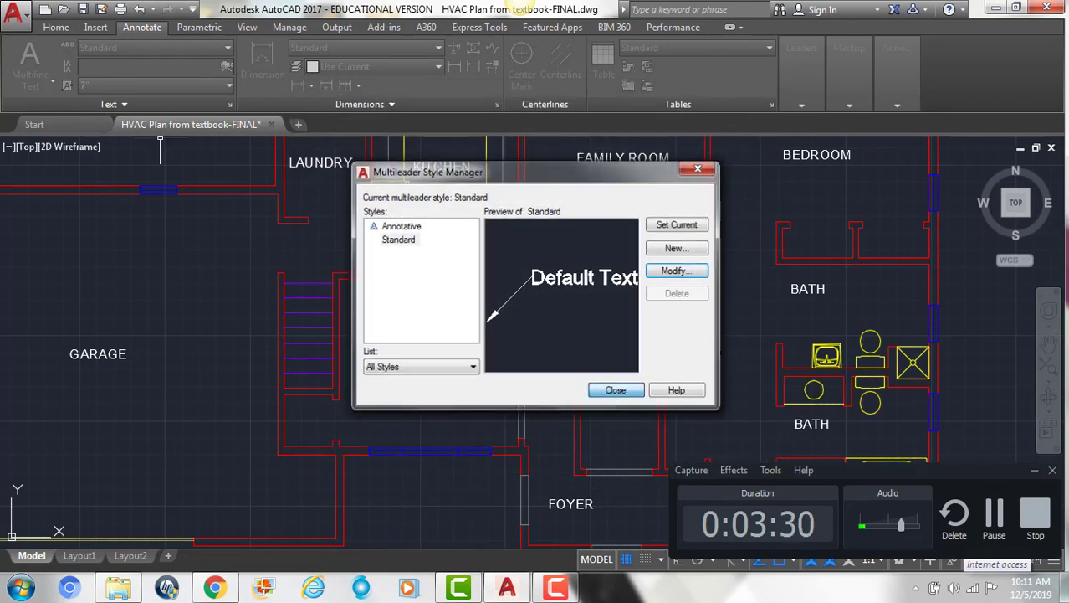
- Draw a multileader pointing down the staircase left of the dining room and begin its text with a trial dn entry
{"action": "left_click", "coordinate": [56, 28]}
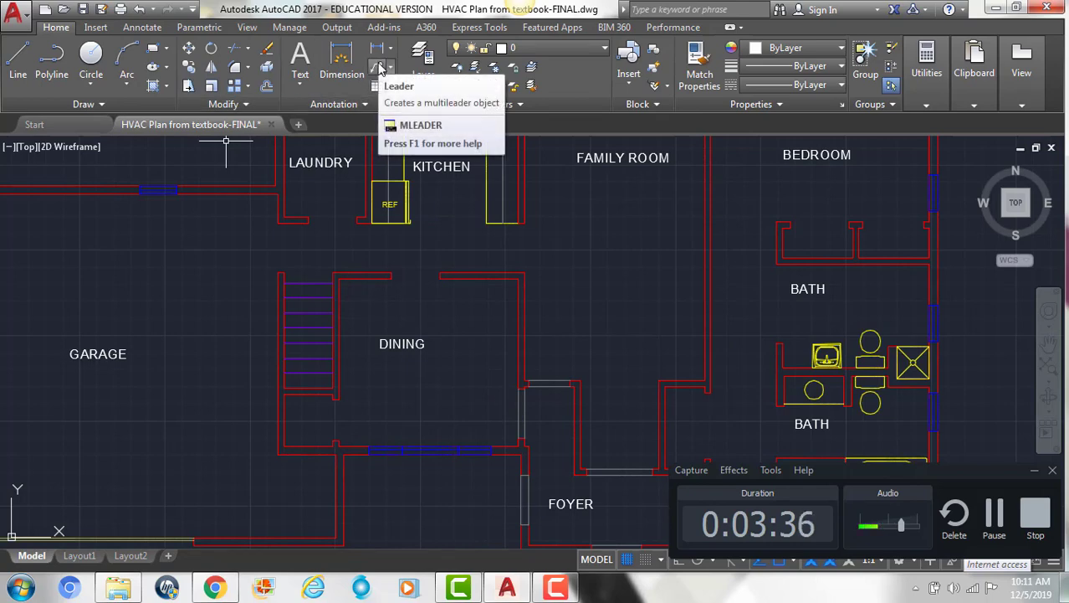
{"action": "left_click", "coordinate": [379, 69]}
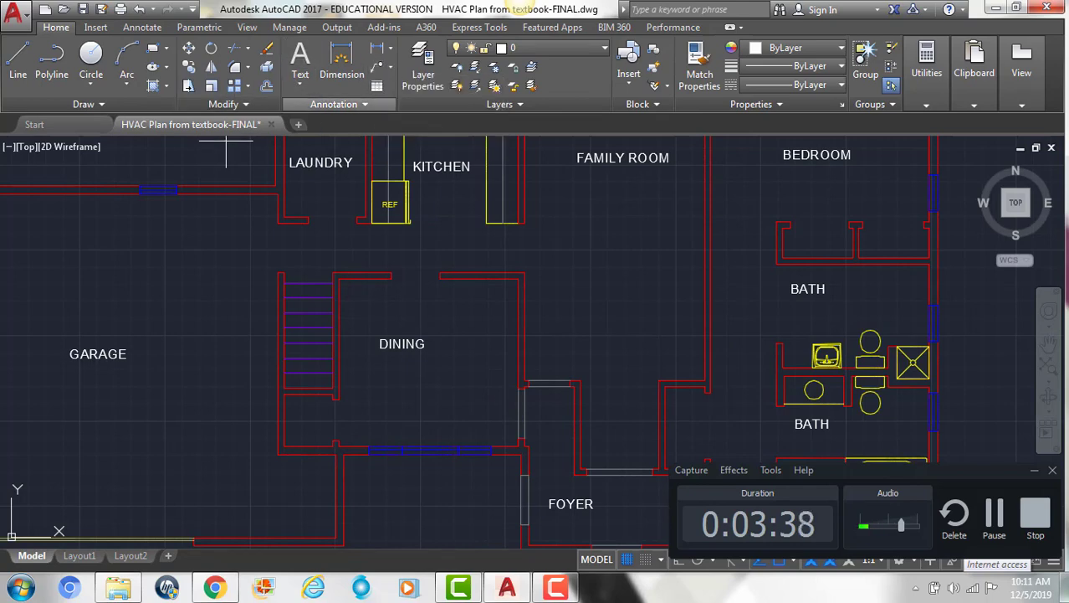
{"action": "scroll", "coordinate": [307, 333], "scroll_direction": "up", "scroll_amount": 2}
{"action": "left_click", "coordinate": [307, 330]}
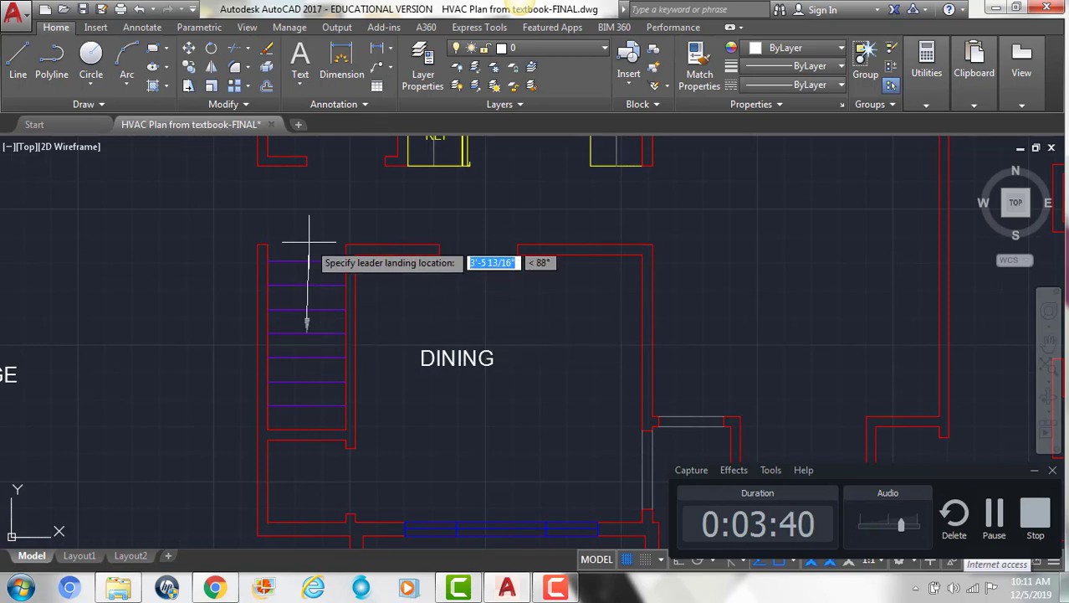
{"action": "left_click", "coordinate": [305, 235]}
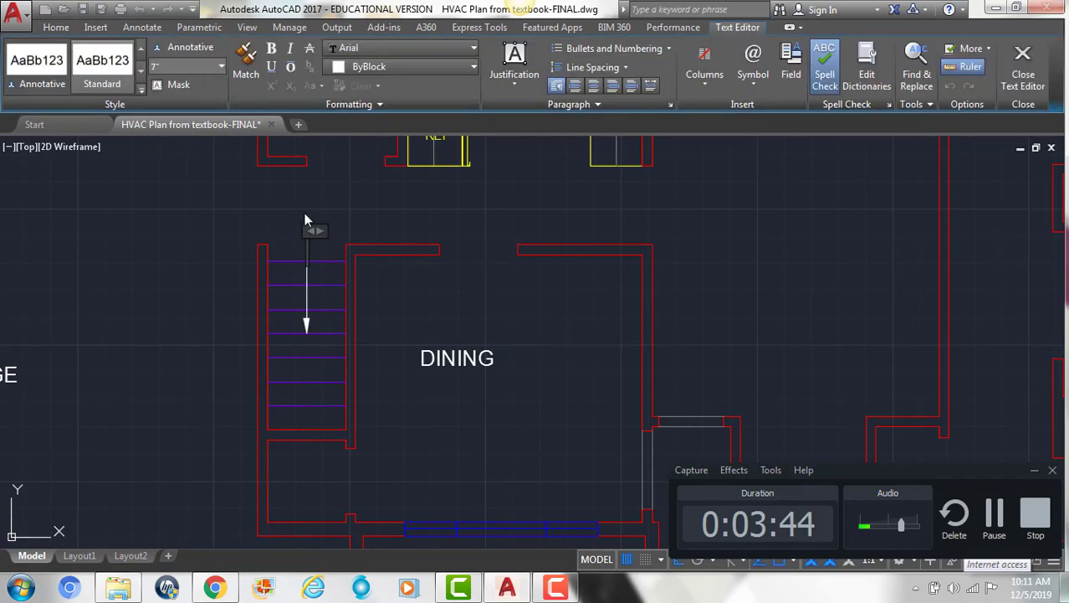
{"action": "type", "text": "dn"}
{"action": "key", "text": "BackSpace"}
{"action": "key", "text": "BackSpace"}
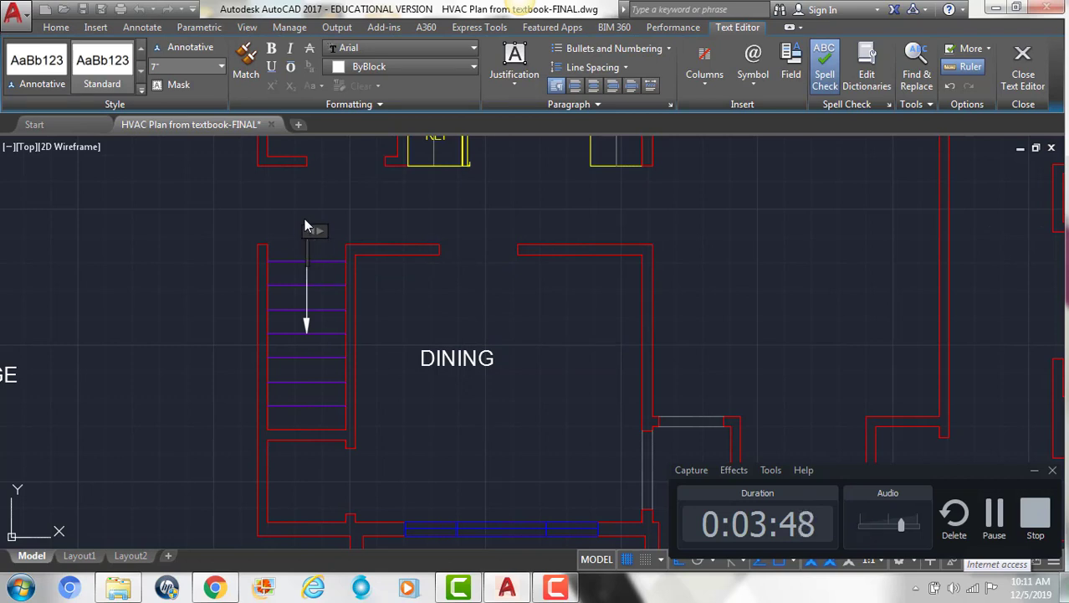